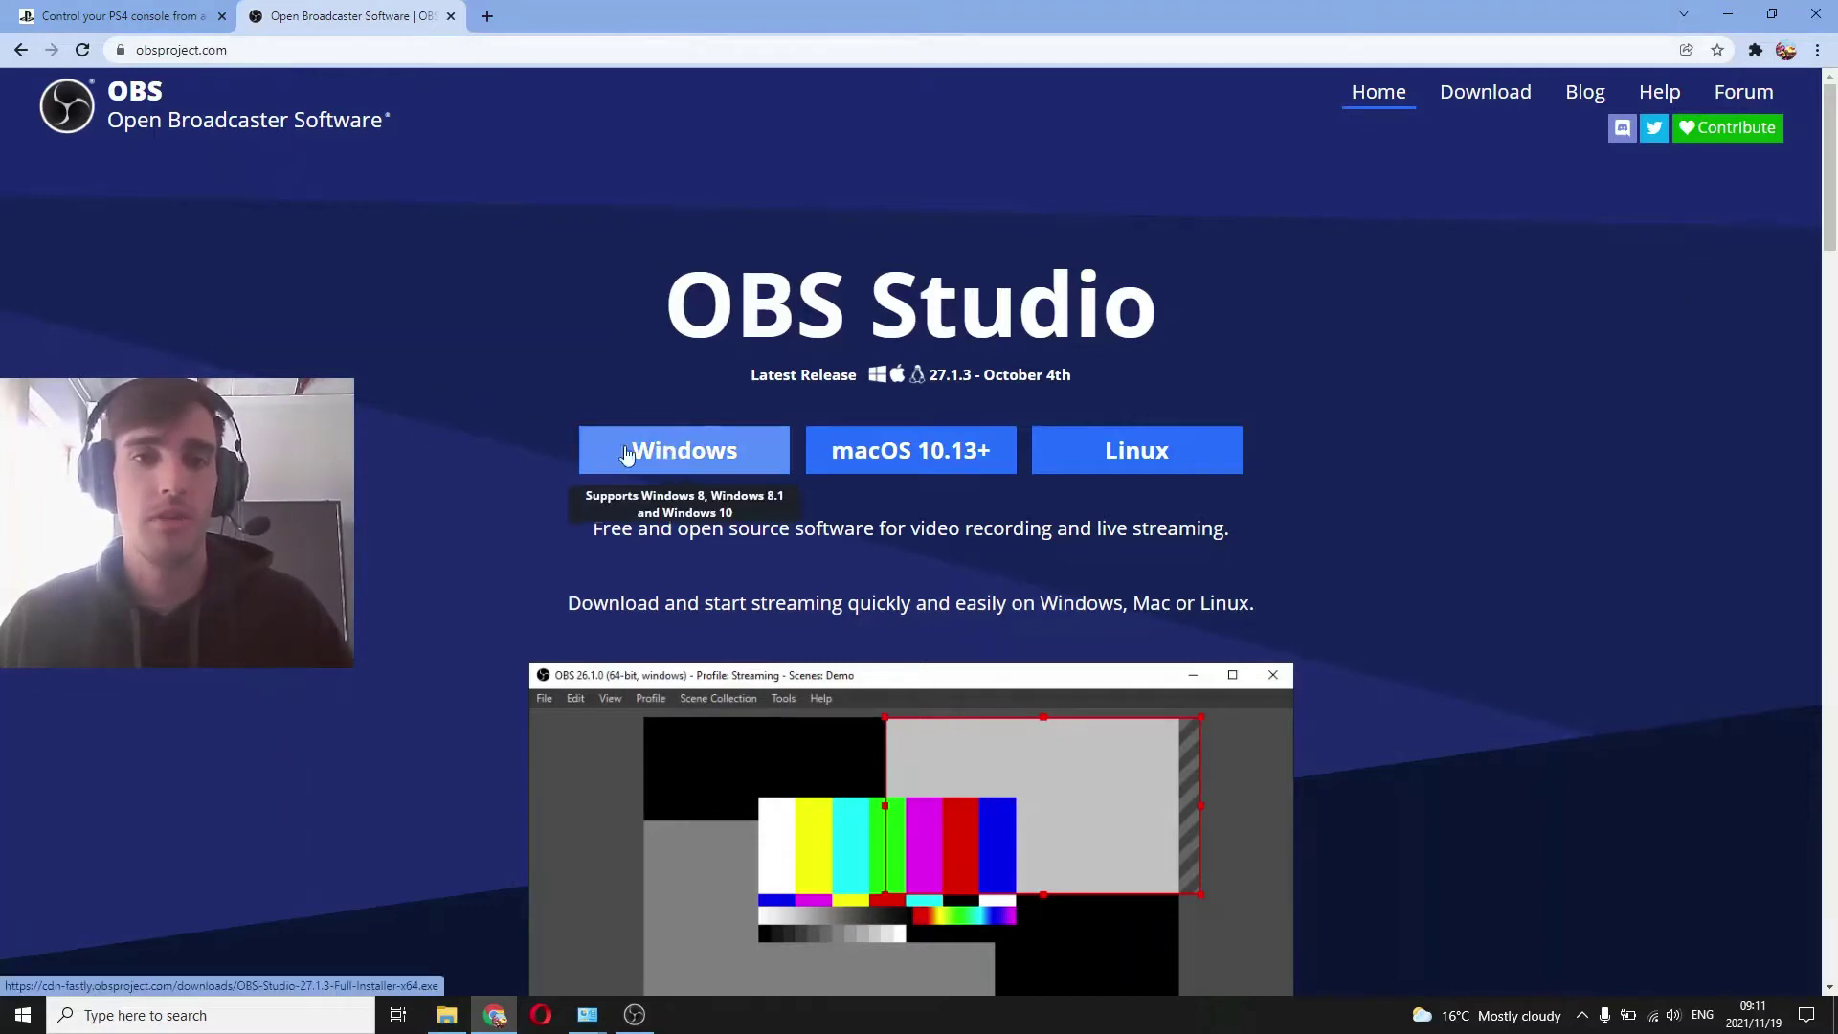
Start downloading the OBS Studio installer for Windows from obsproject.com
left_click(660, 457)
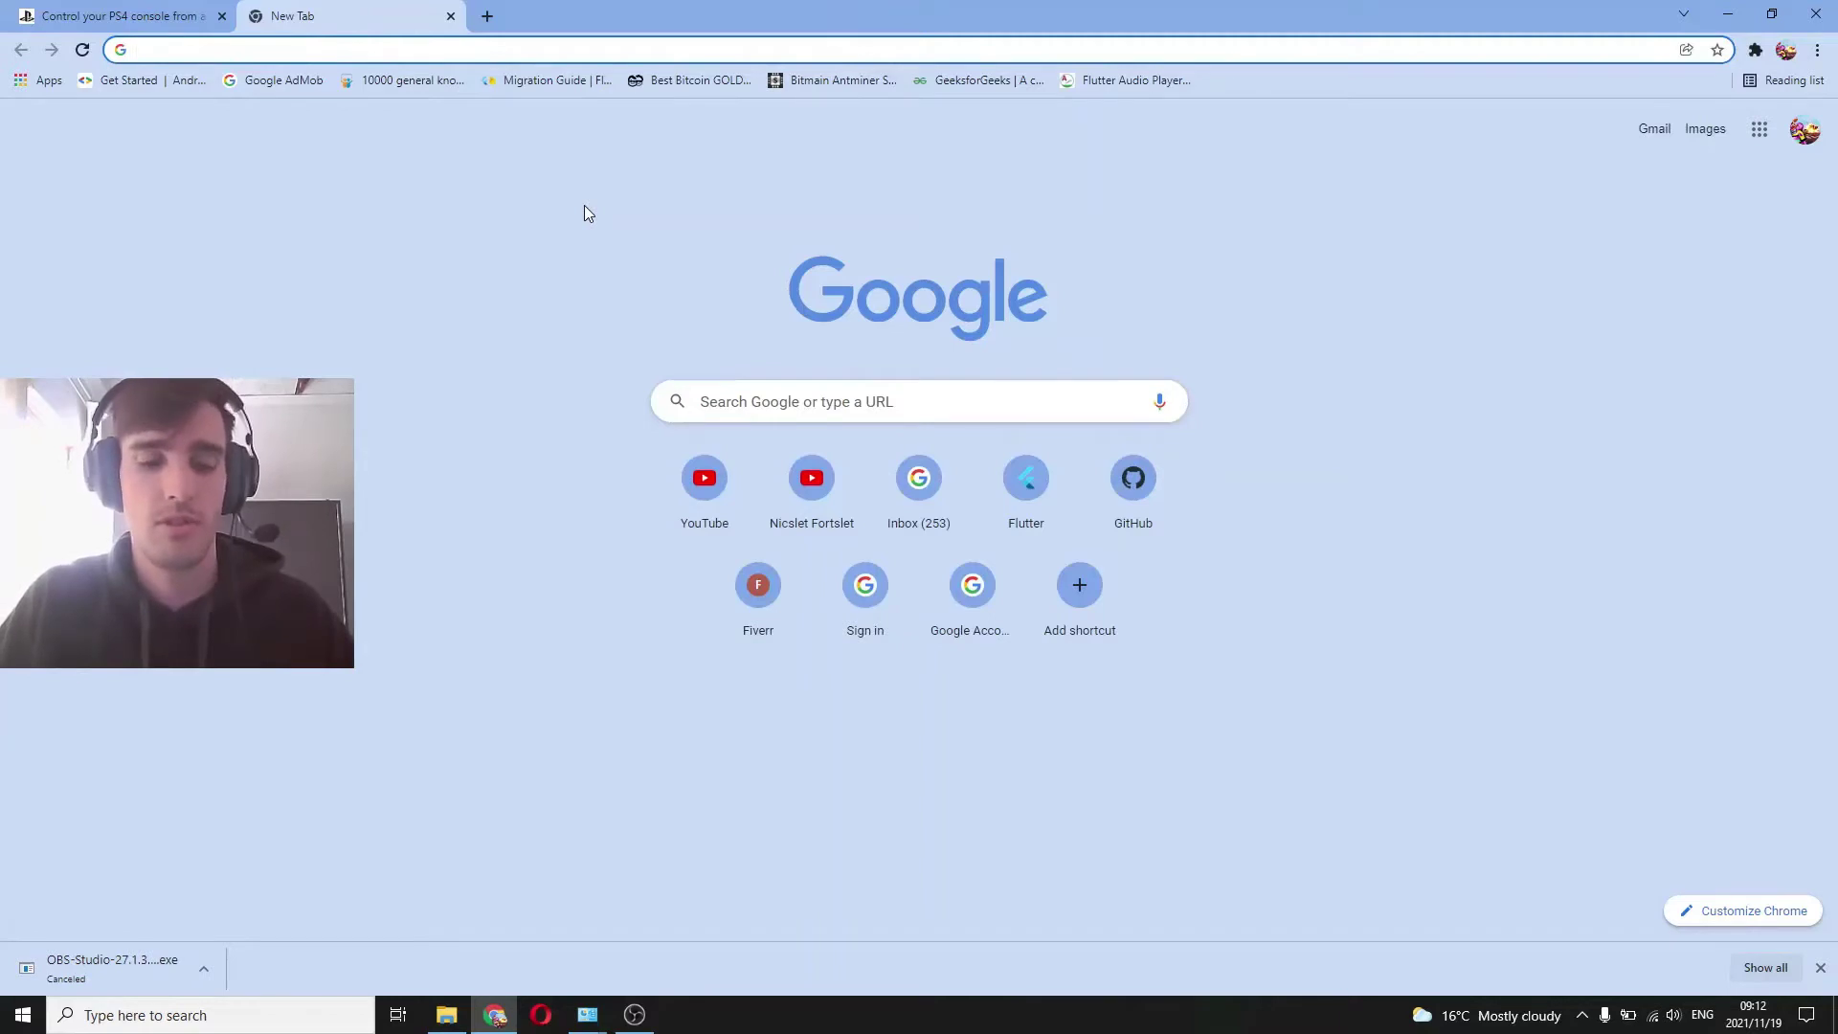
type("ps r")
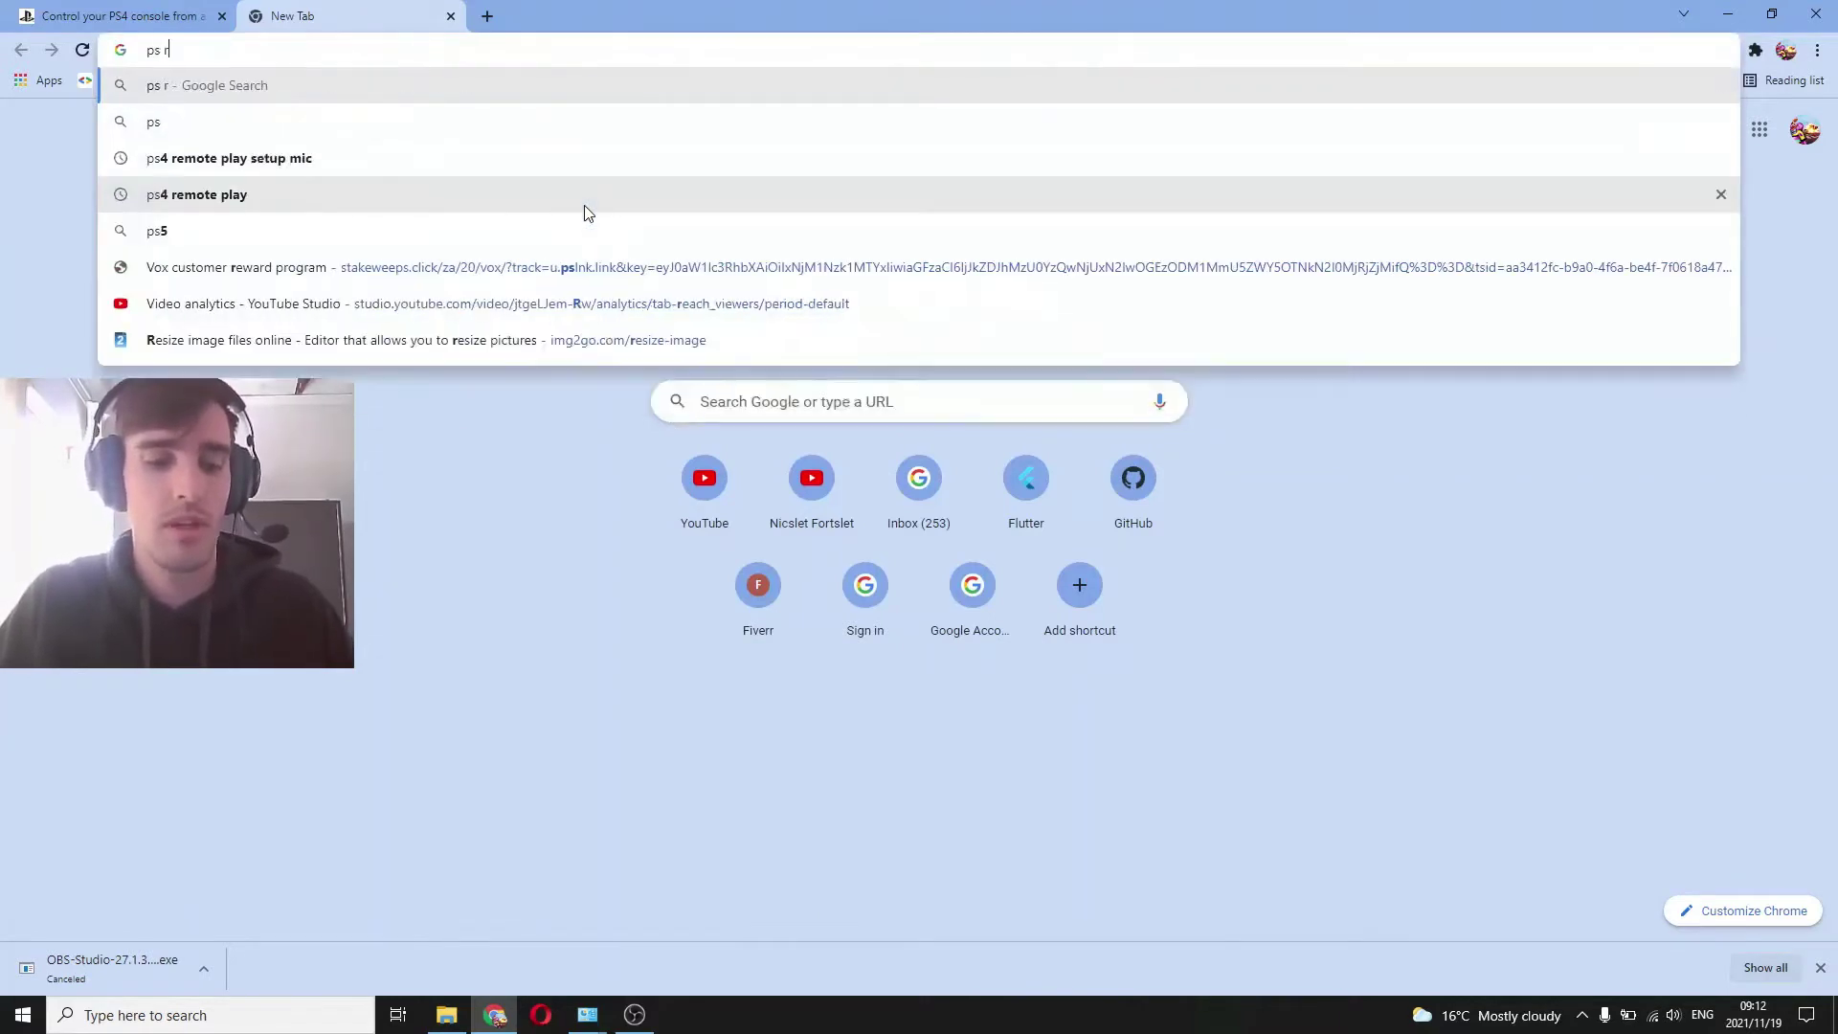
type("emote pla")
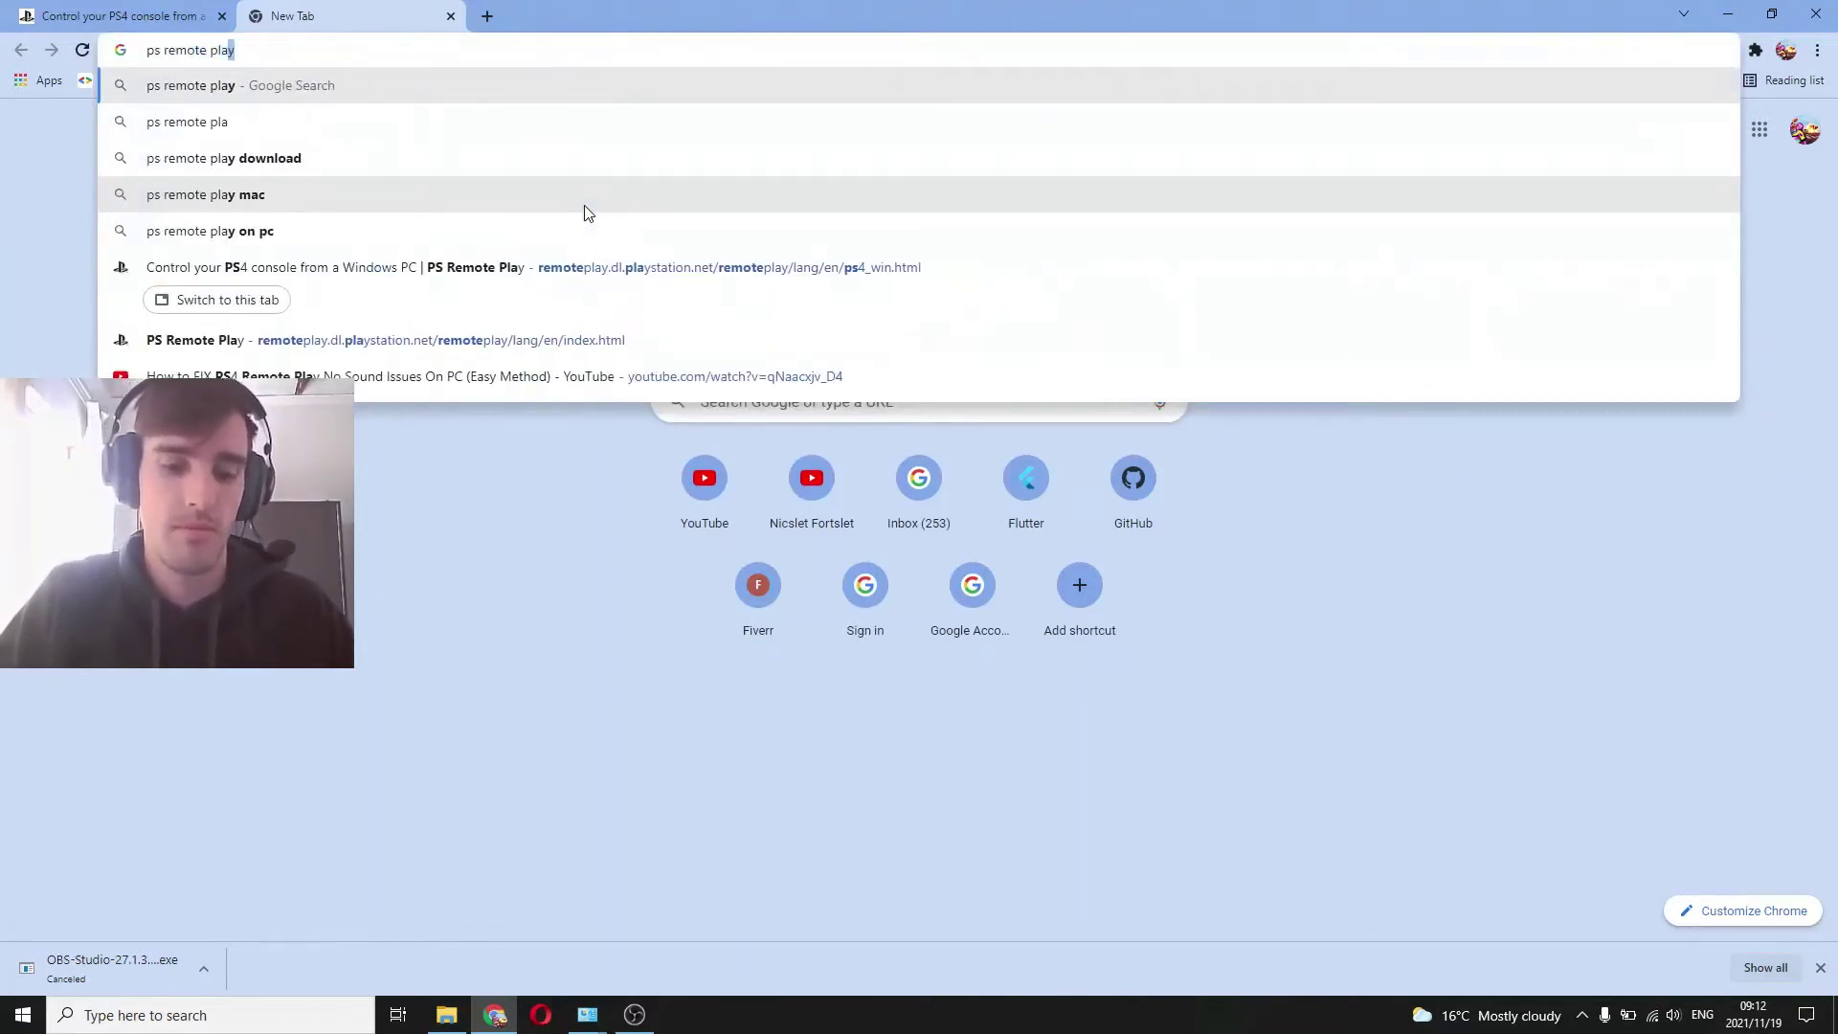
type("y")
Reach the PS4-from-Windows-PC Remote Play page, accept the licence, and download the installer
key("Return")
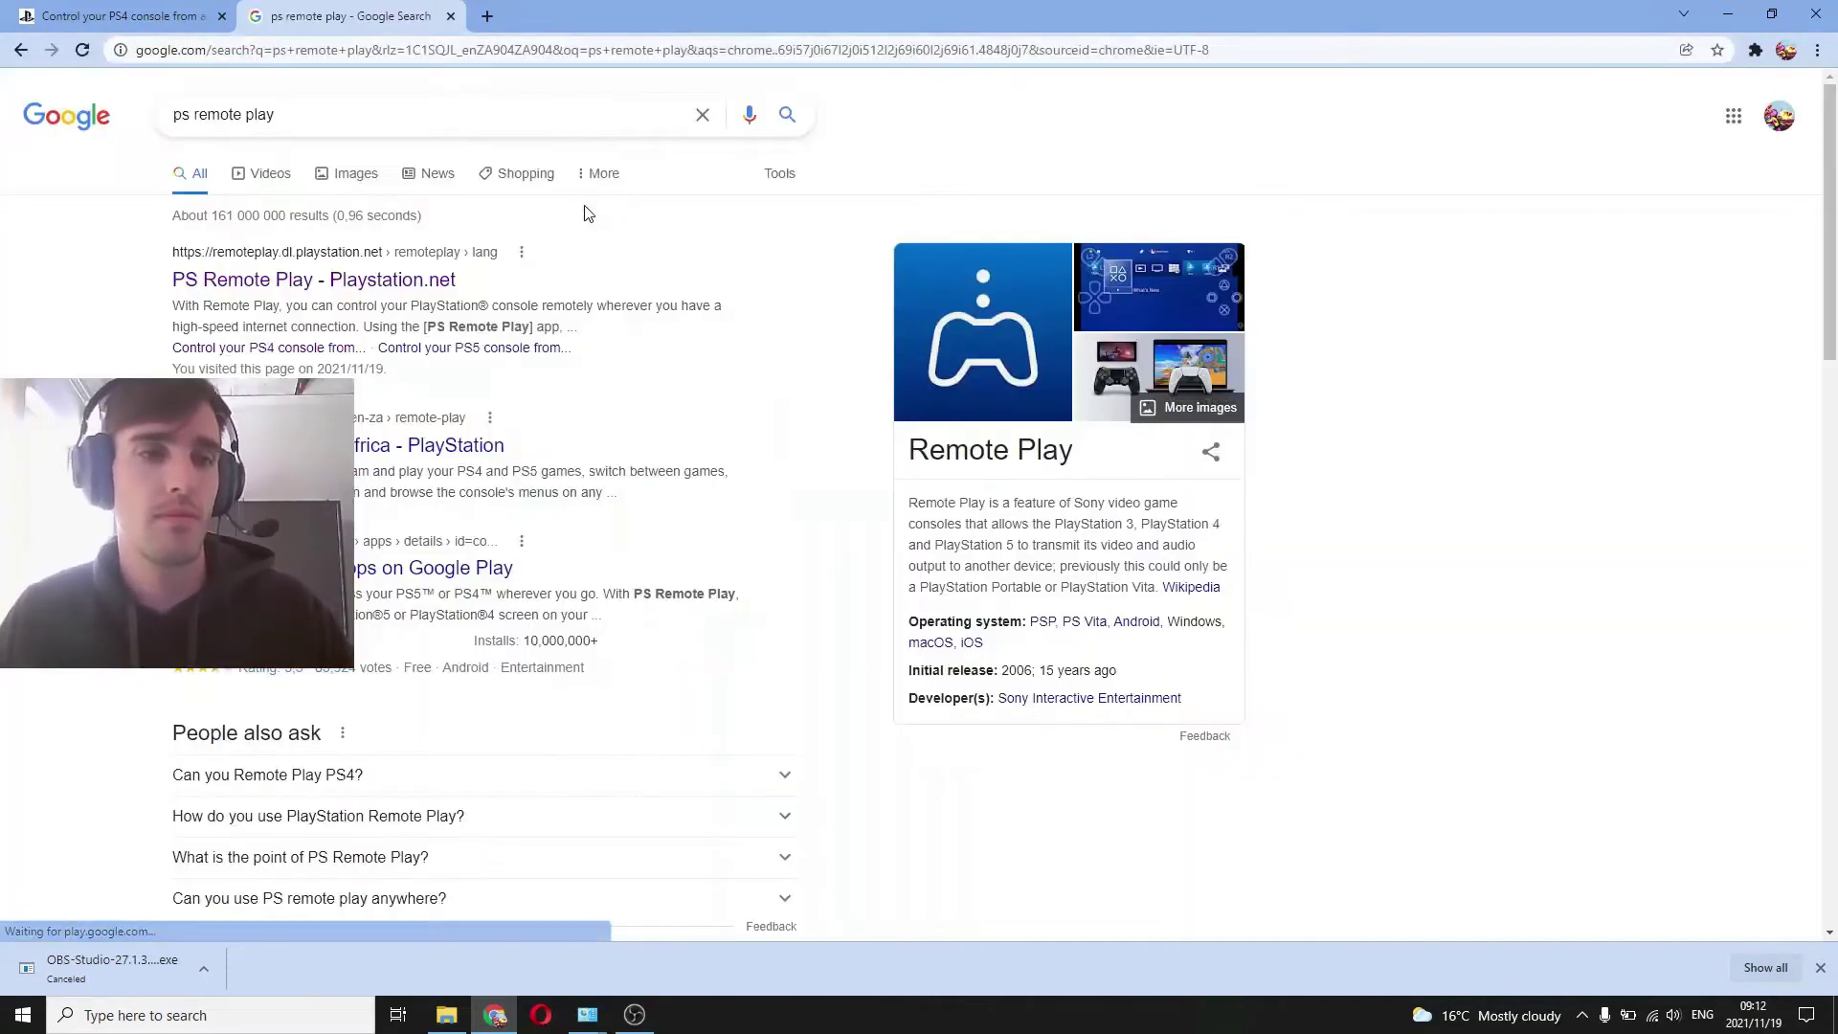
left_click(324, 281)
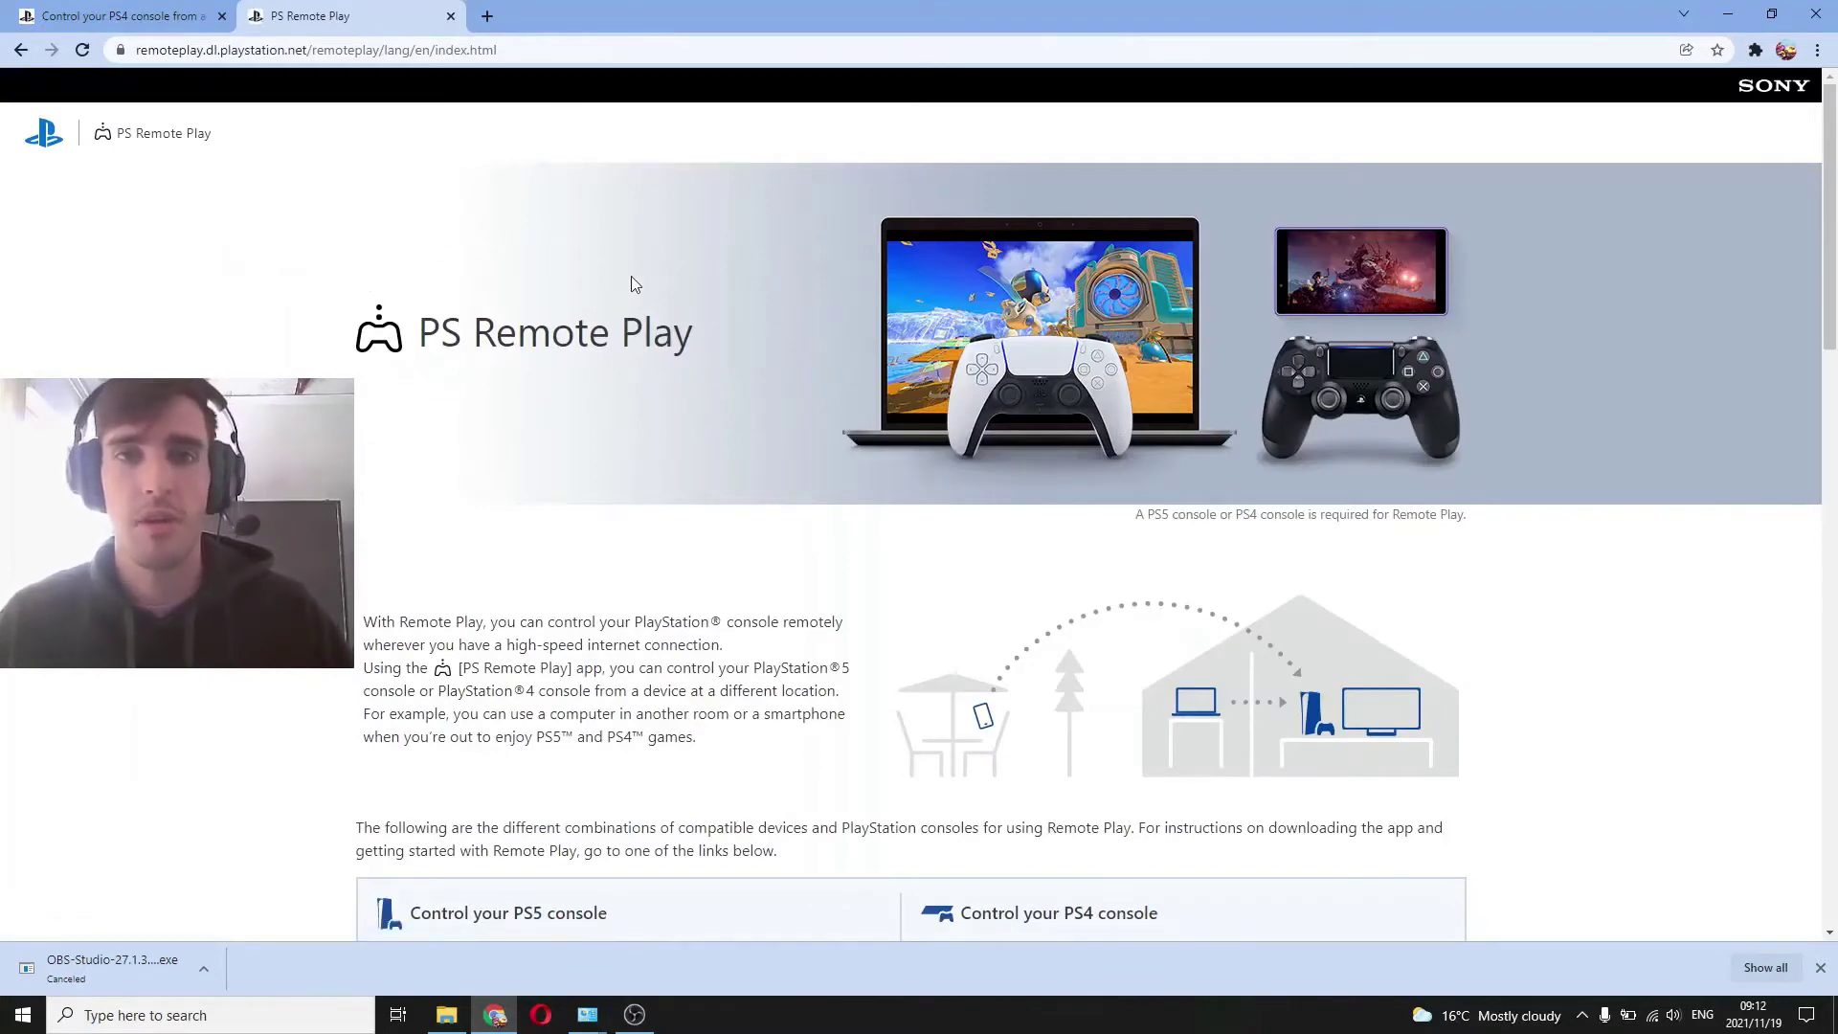
scroll(630, 276, "down", 2)
scroll(790, 258, "down", 1)
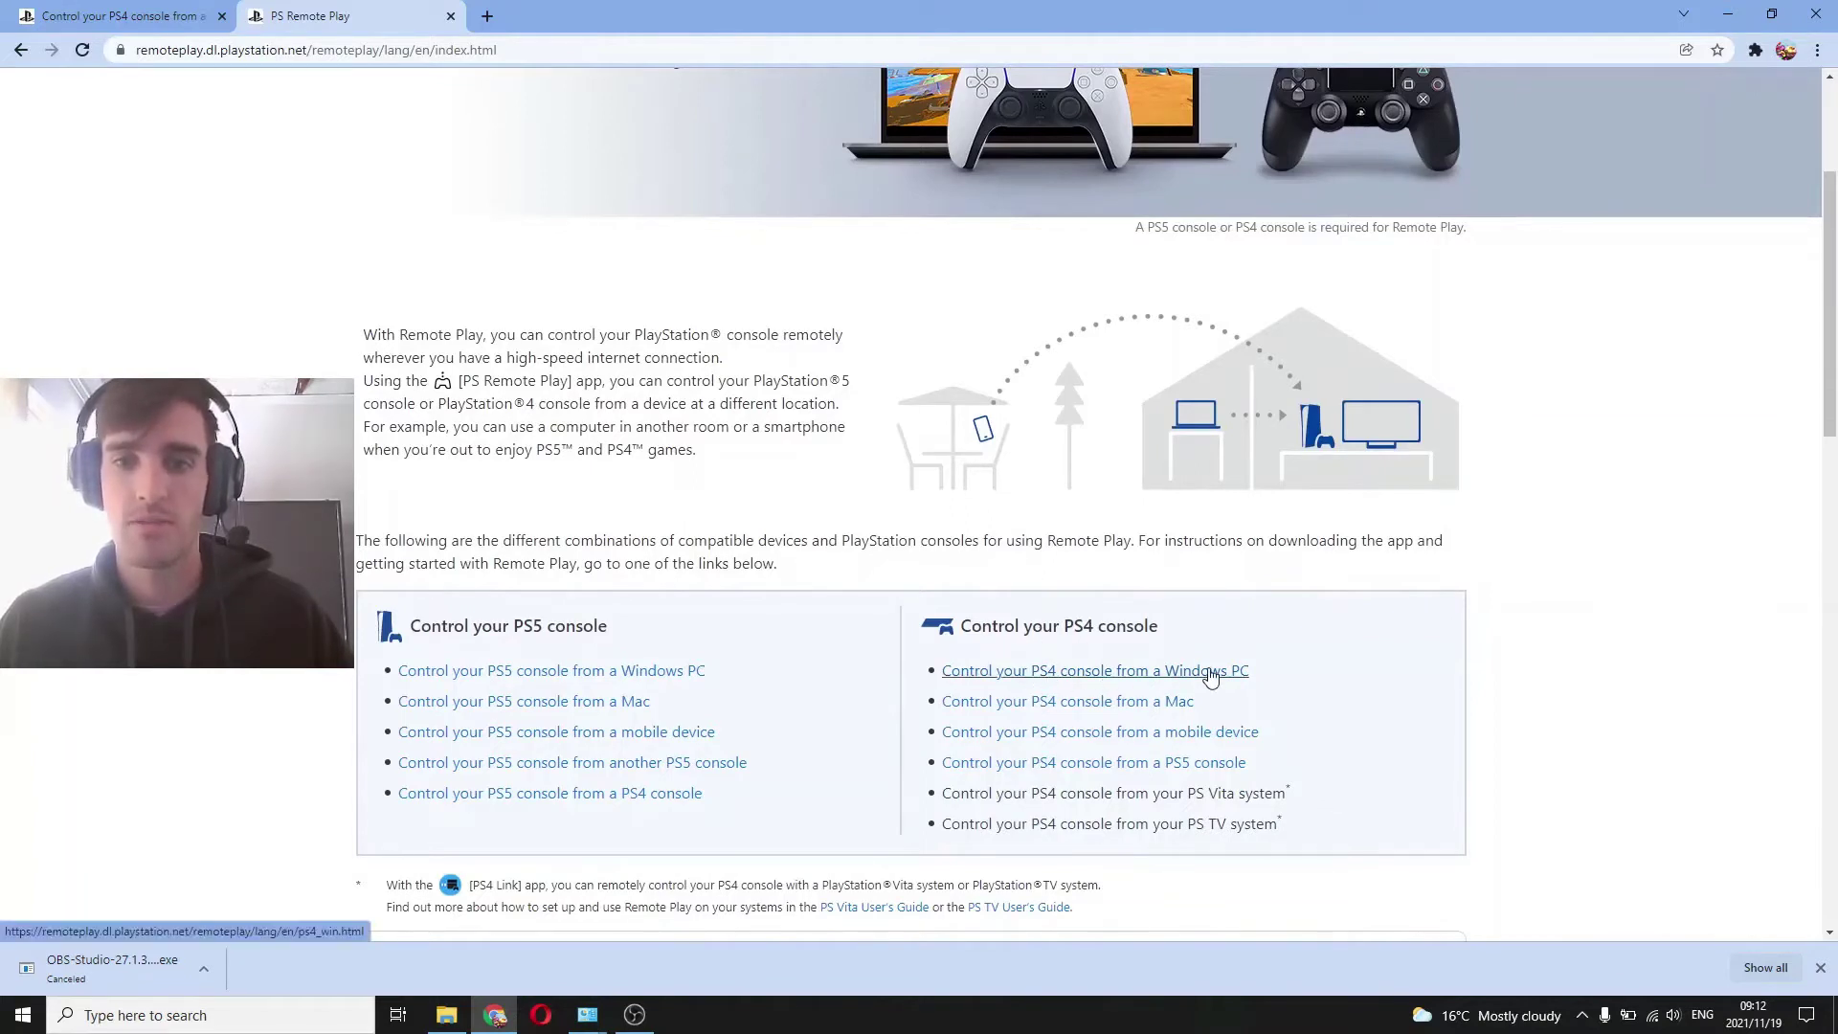
left_click(1178, 674)
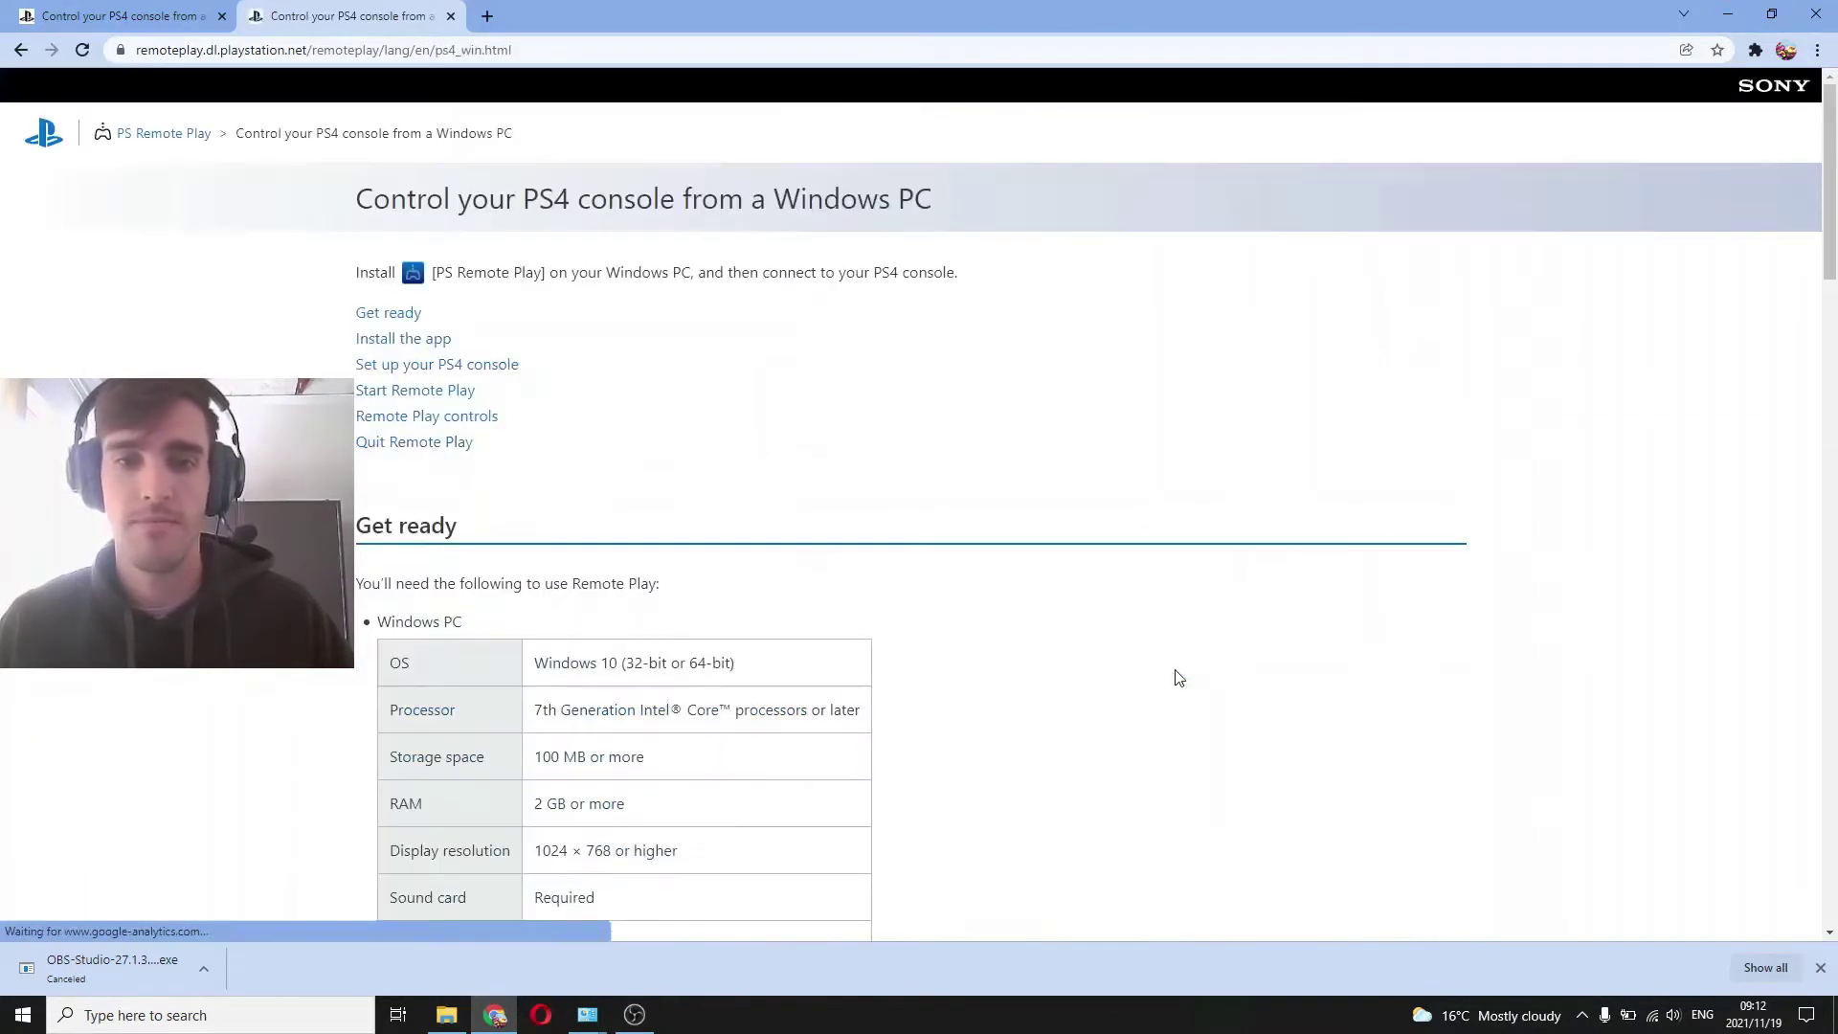
scroll(506, 398, "down", 1)
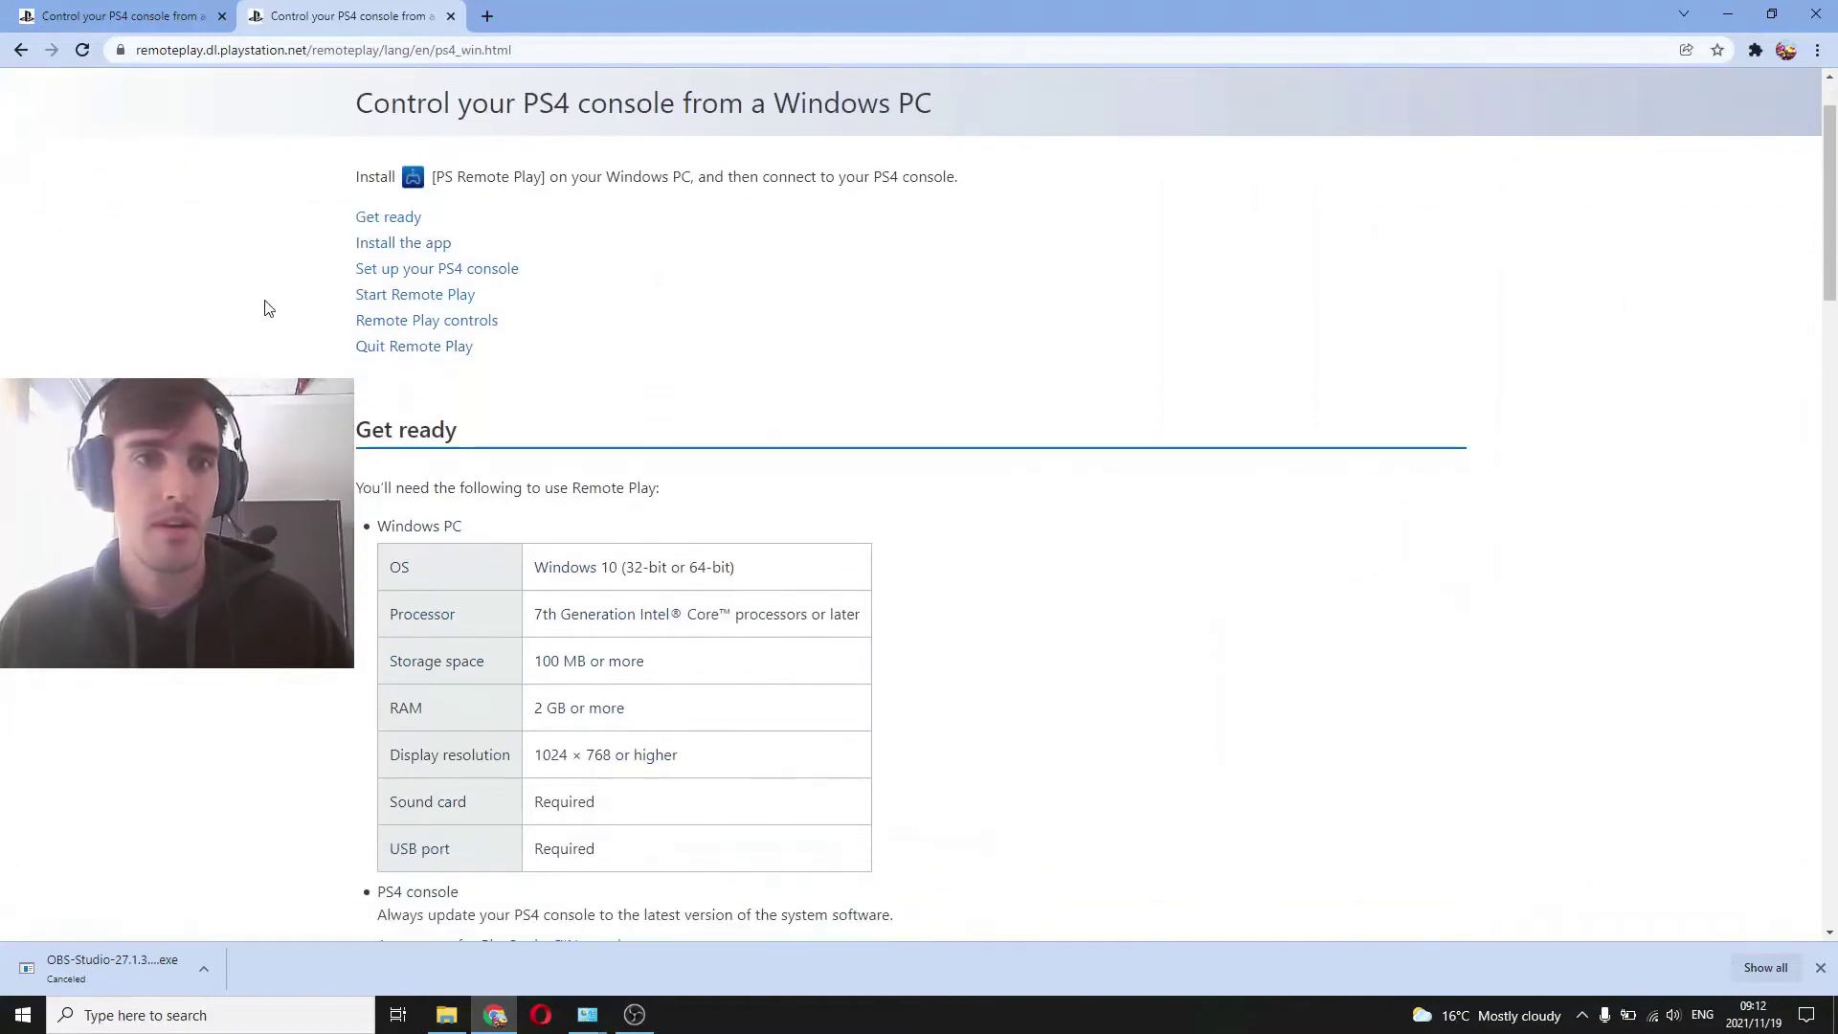
scroll(293, 275, "down", 3)
scroll(293, 275, "down", 4)
scroll(293, 274, "down", 4)
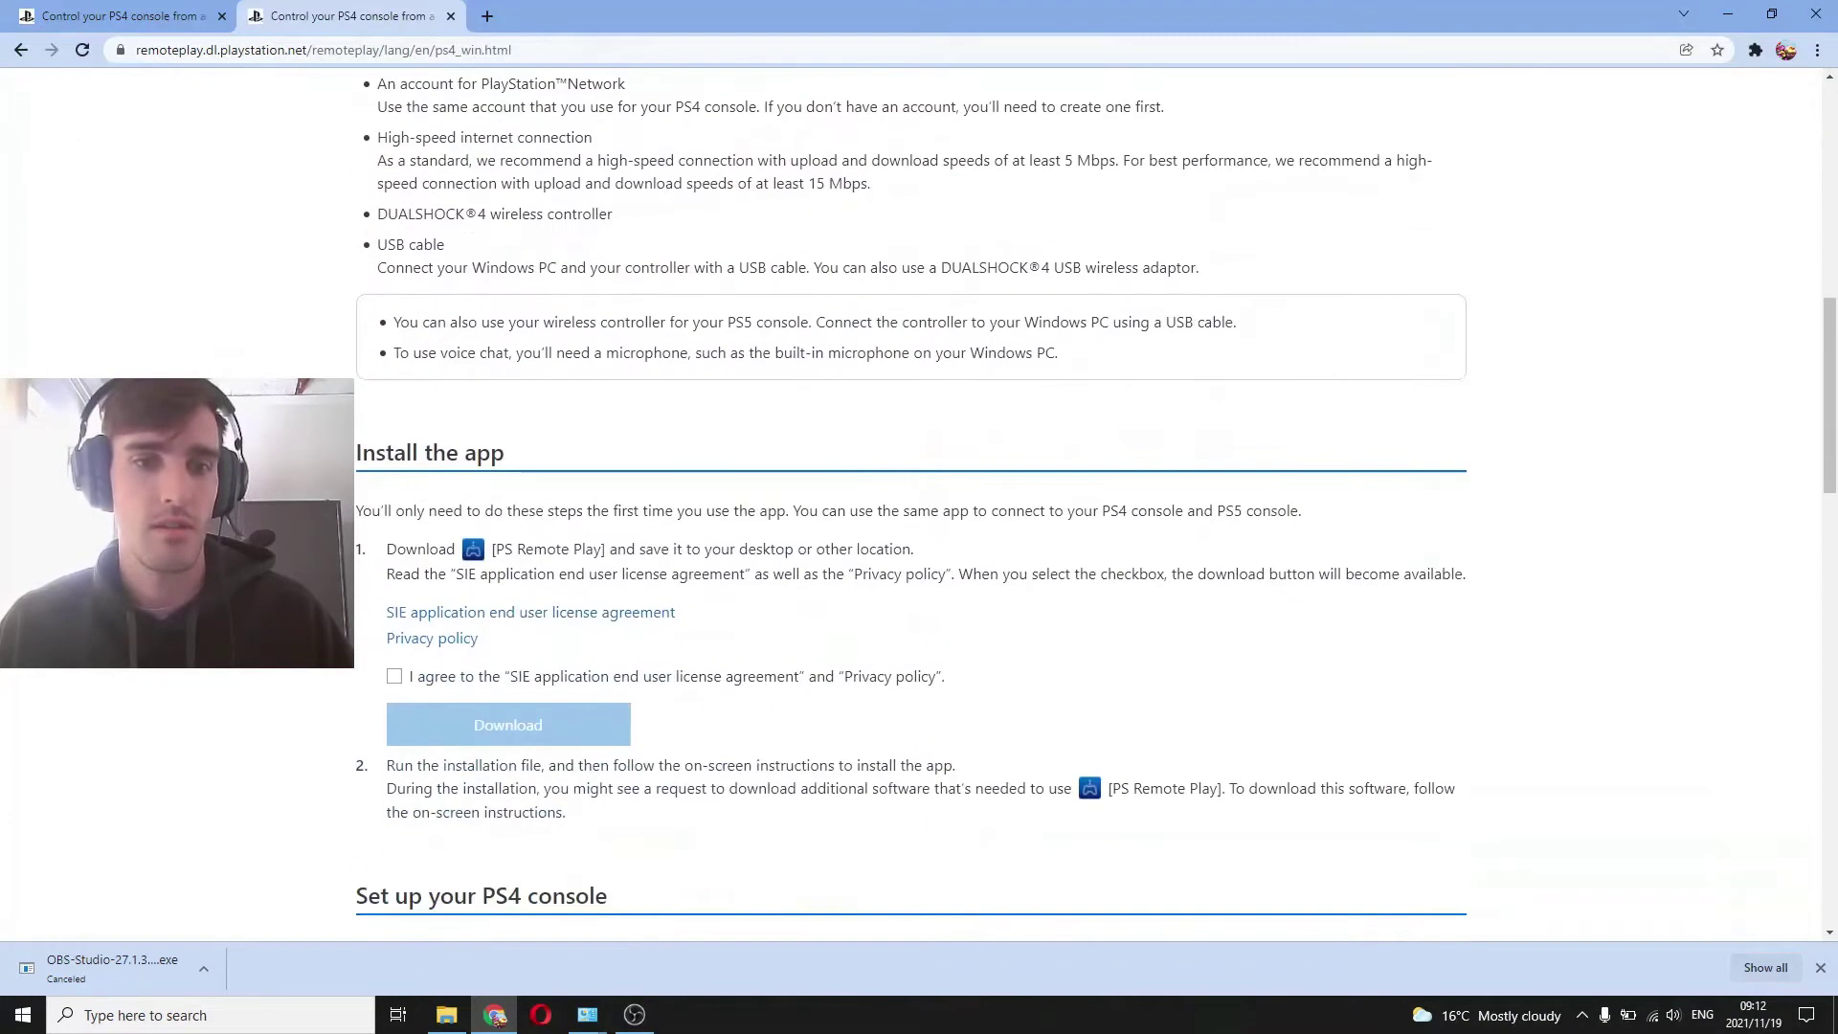
left_click(394, 677)
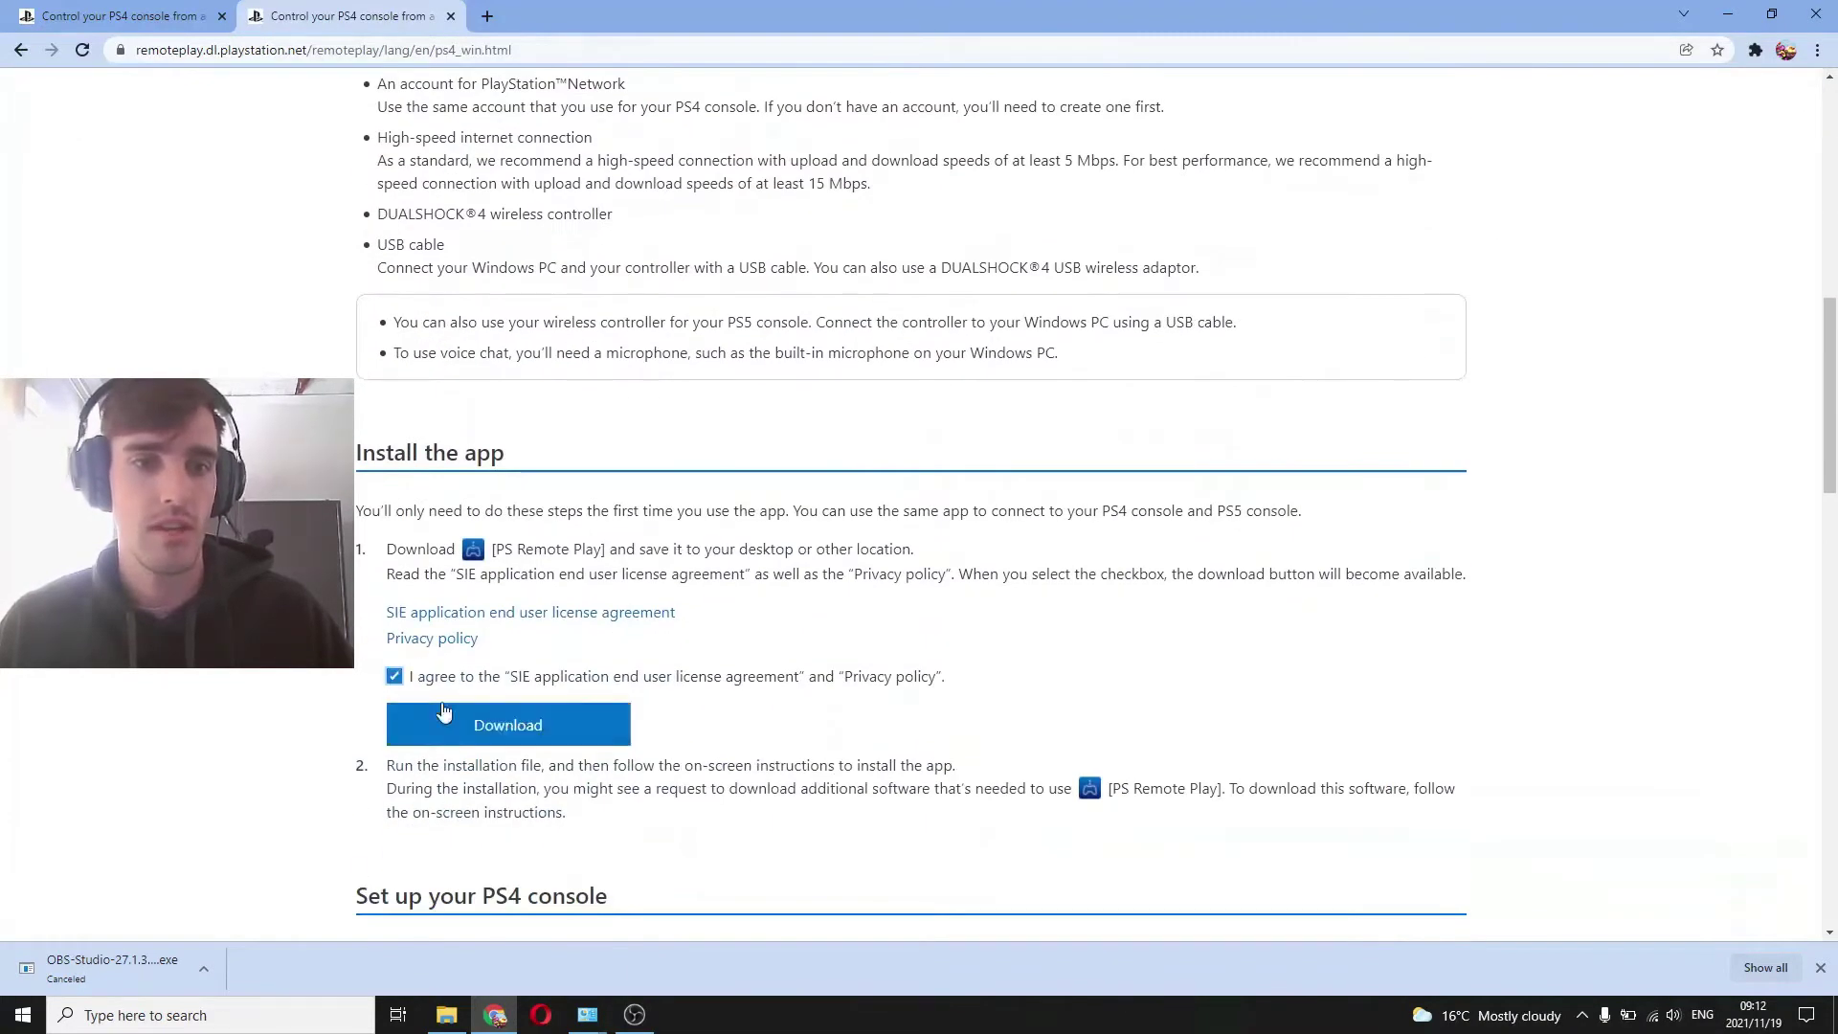
left_click(521, 732)
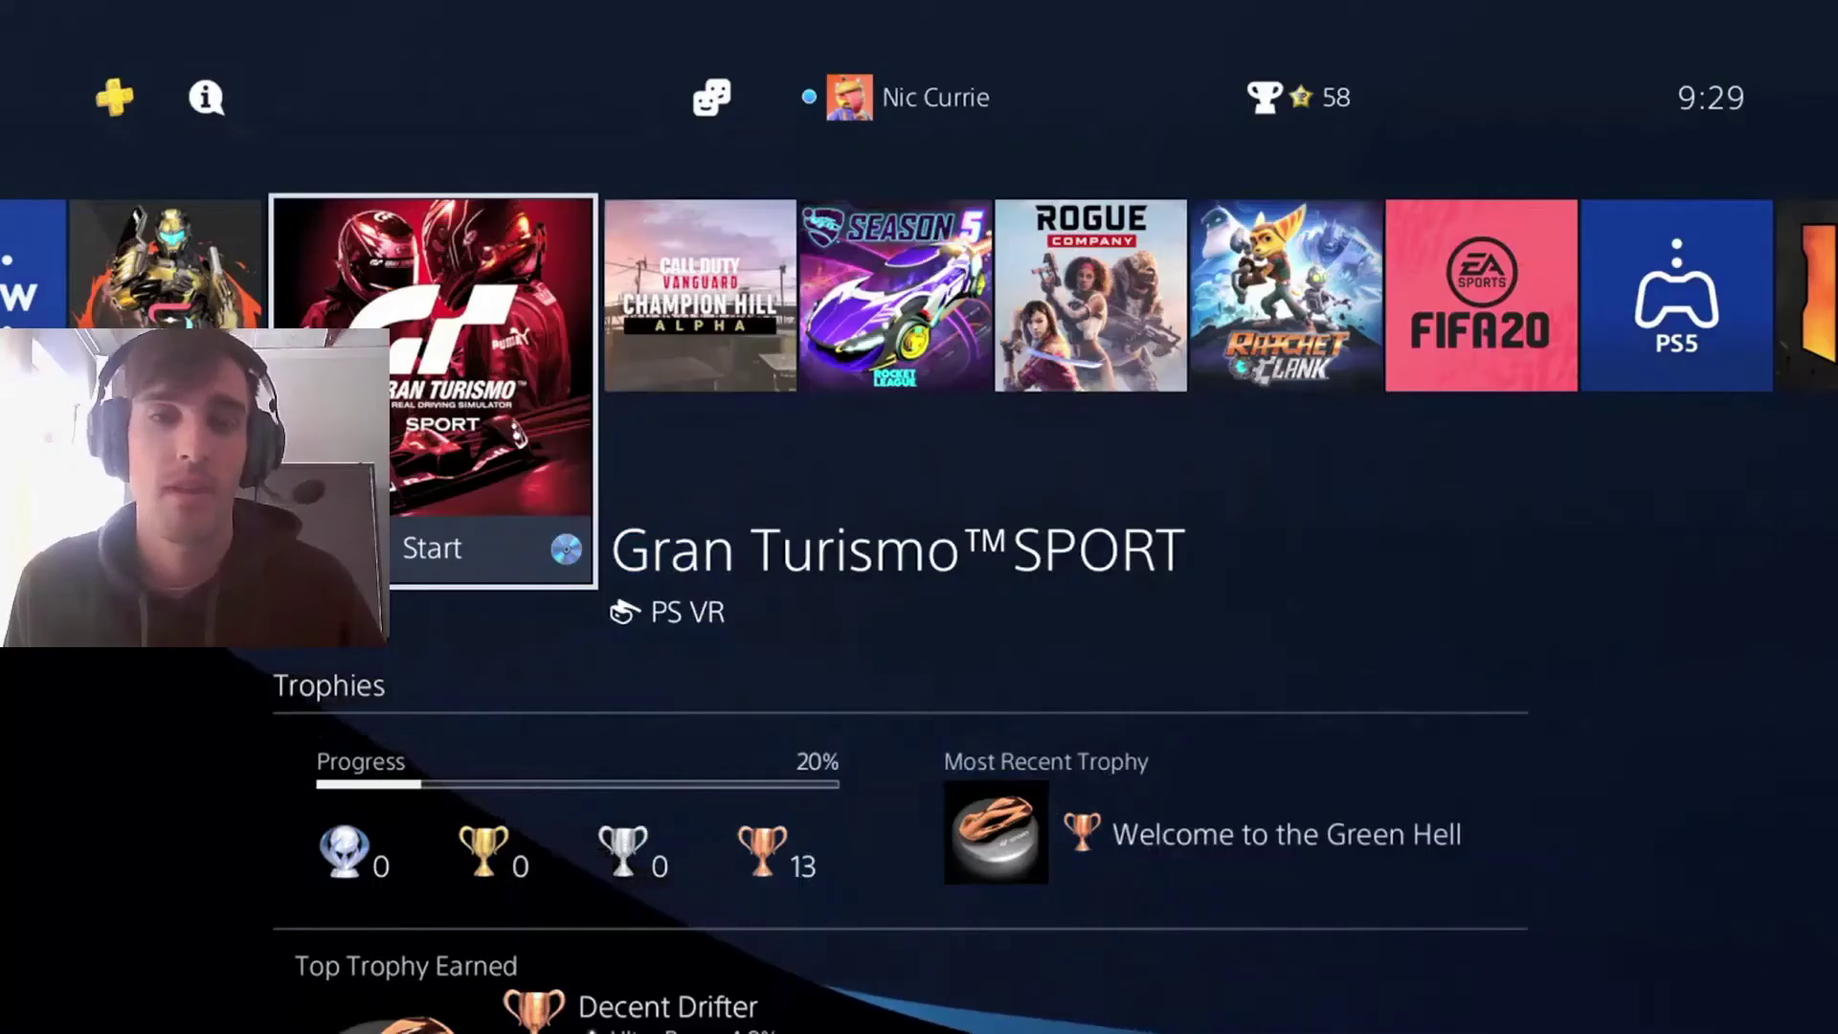
Confirm this console is activated as the primary PS4 under Account Management
key("Right")
key("Right")
key("Right")
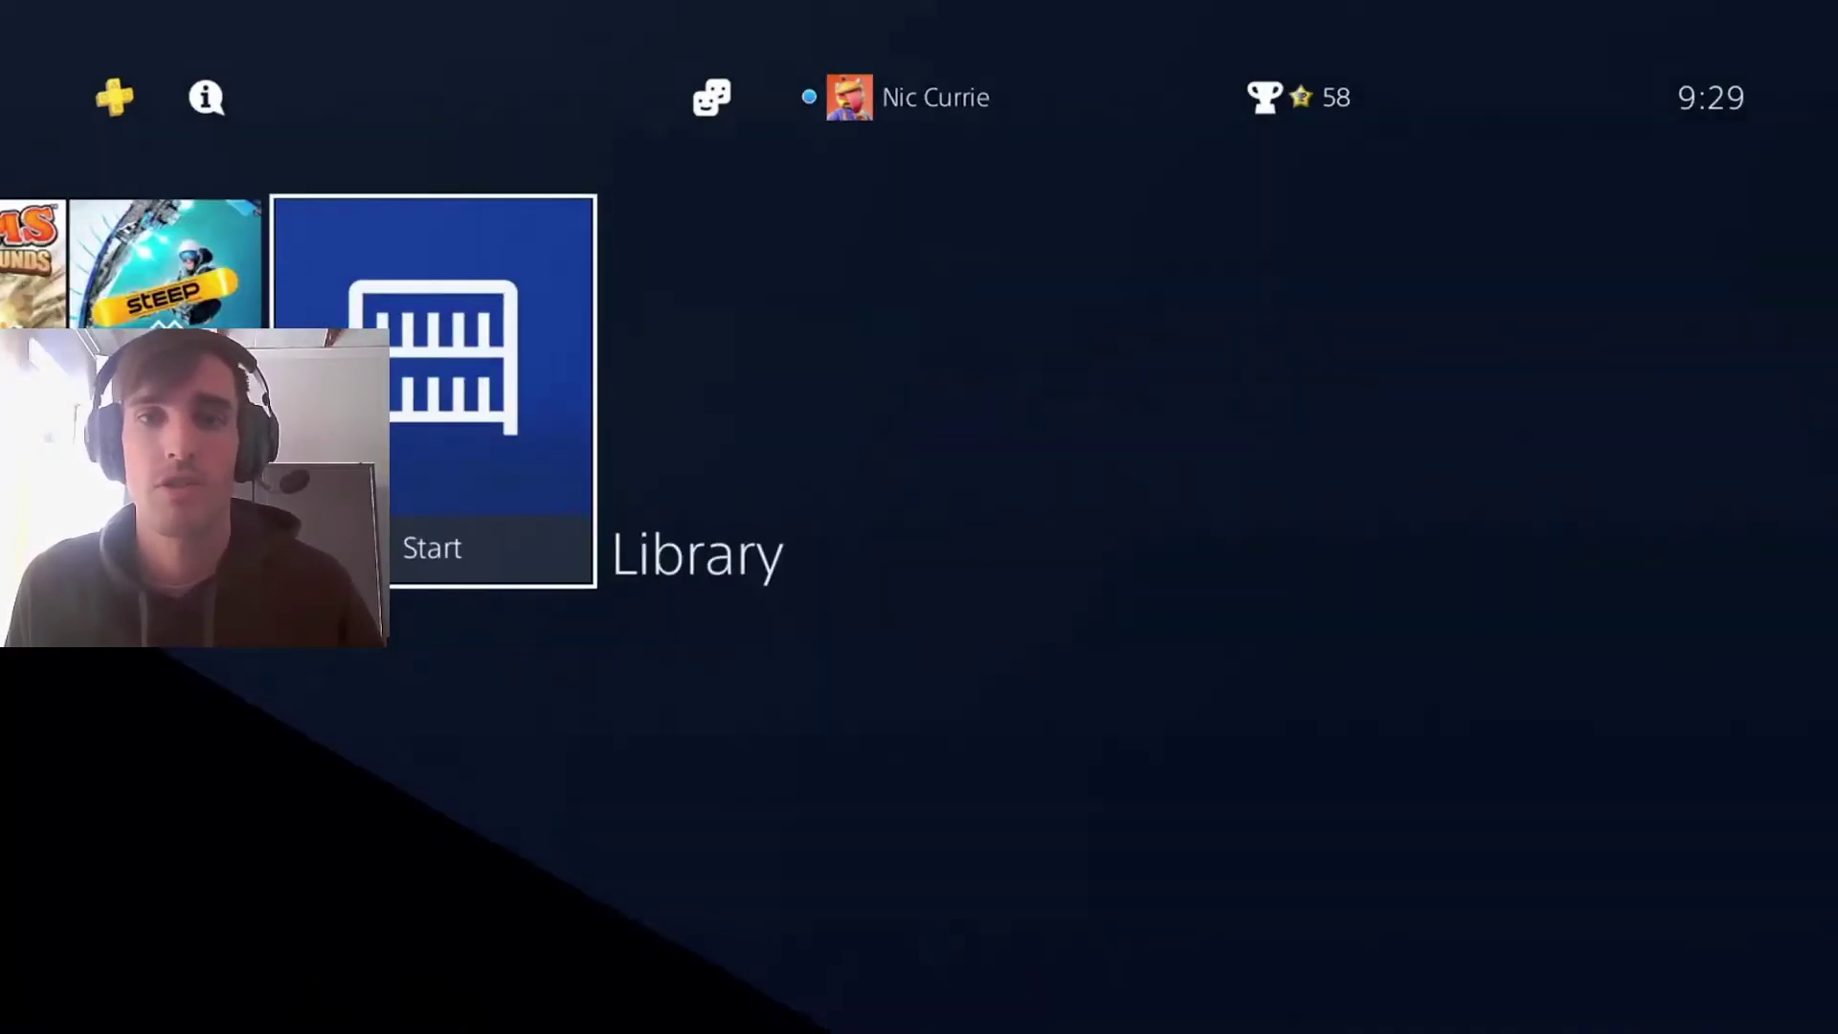
key("Up")
key("Left")
key("Right")
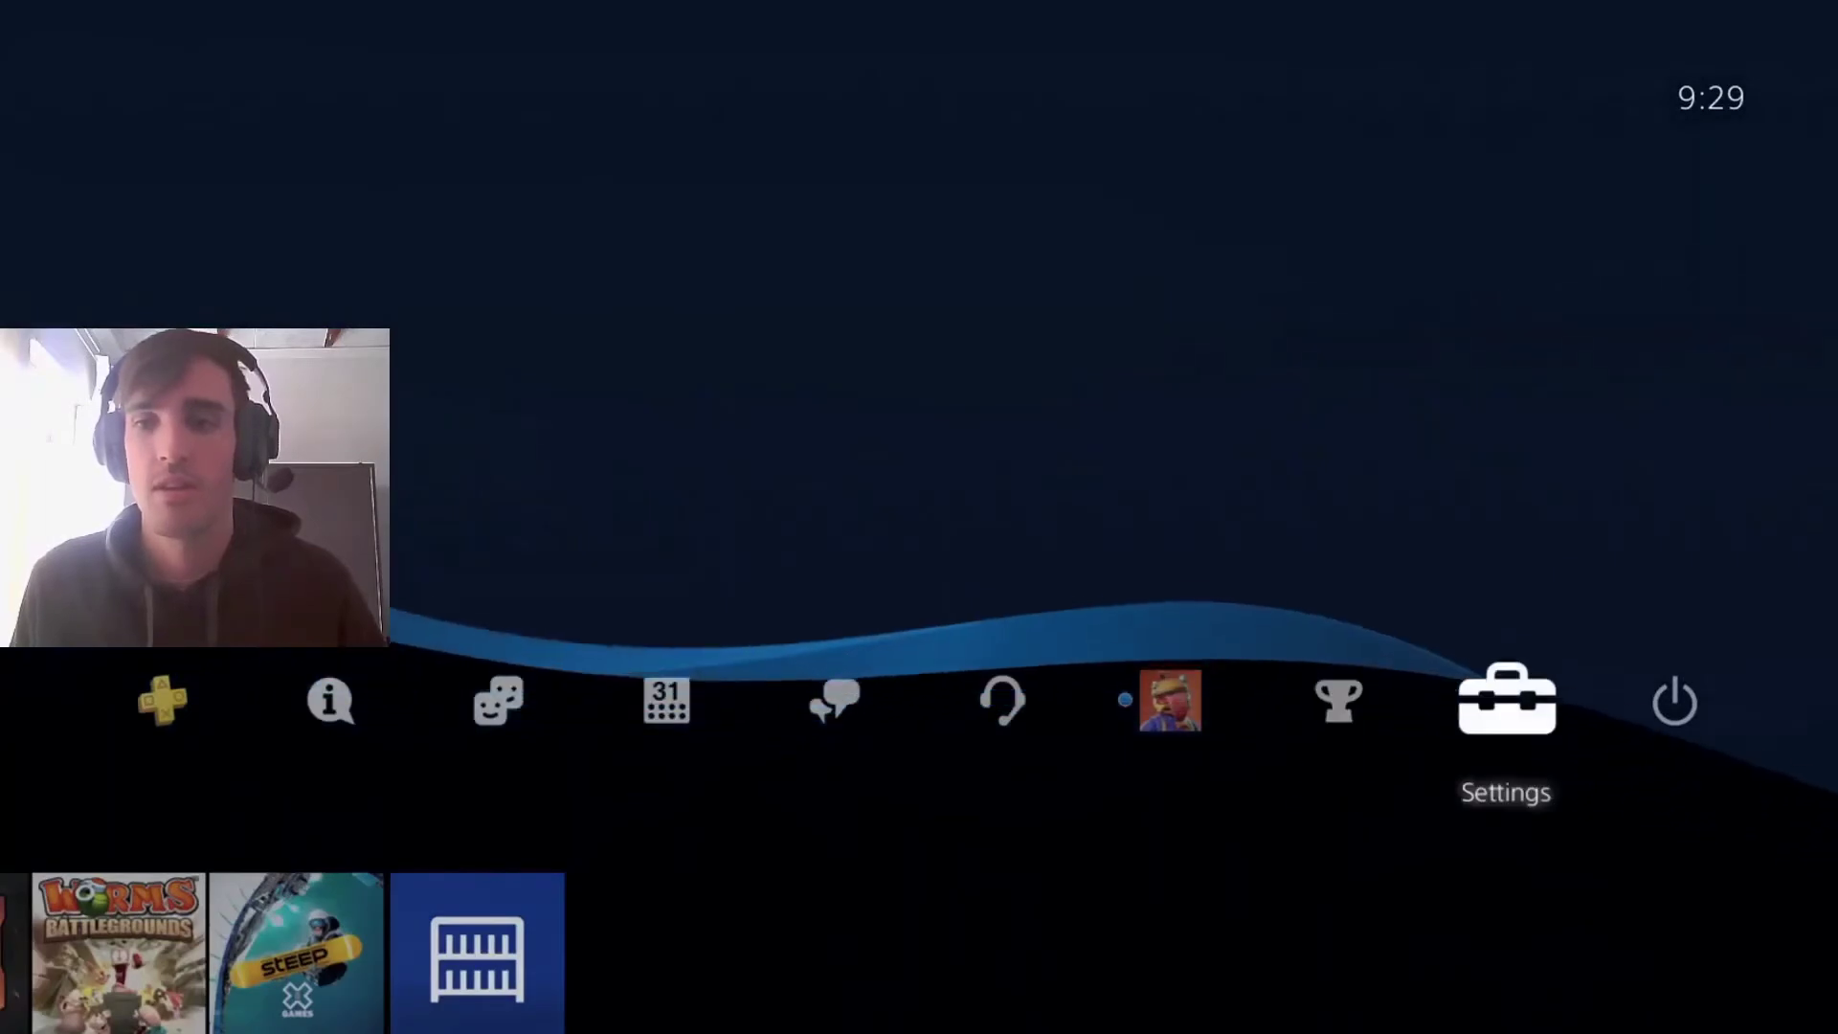
key("Return")
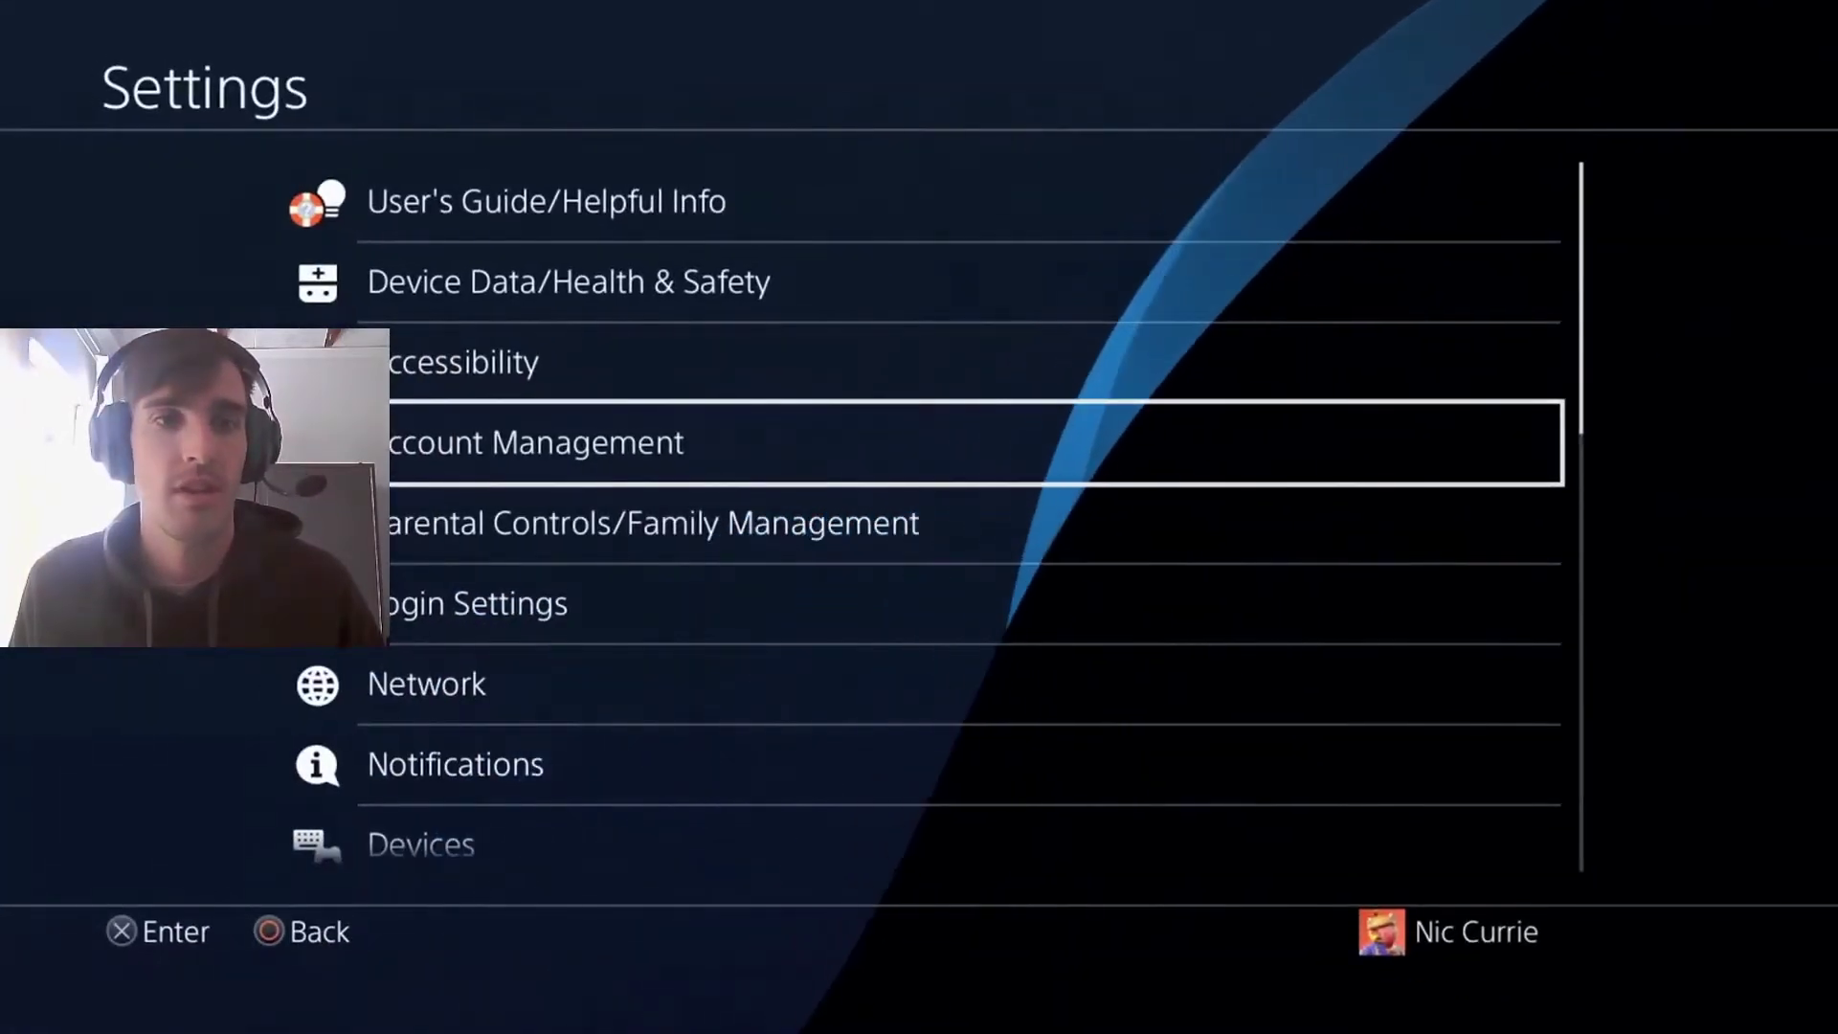
key("Return")
key("Down")
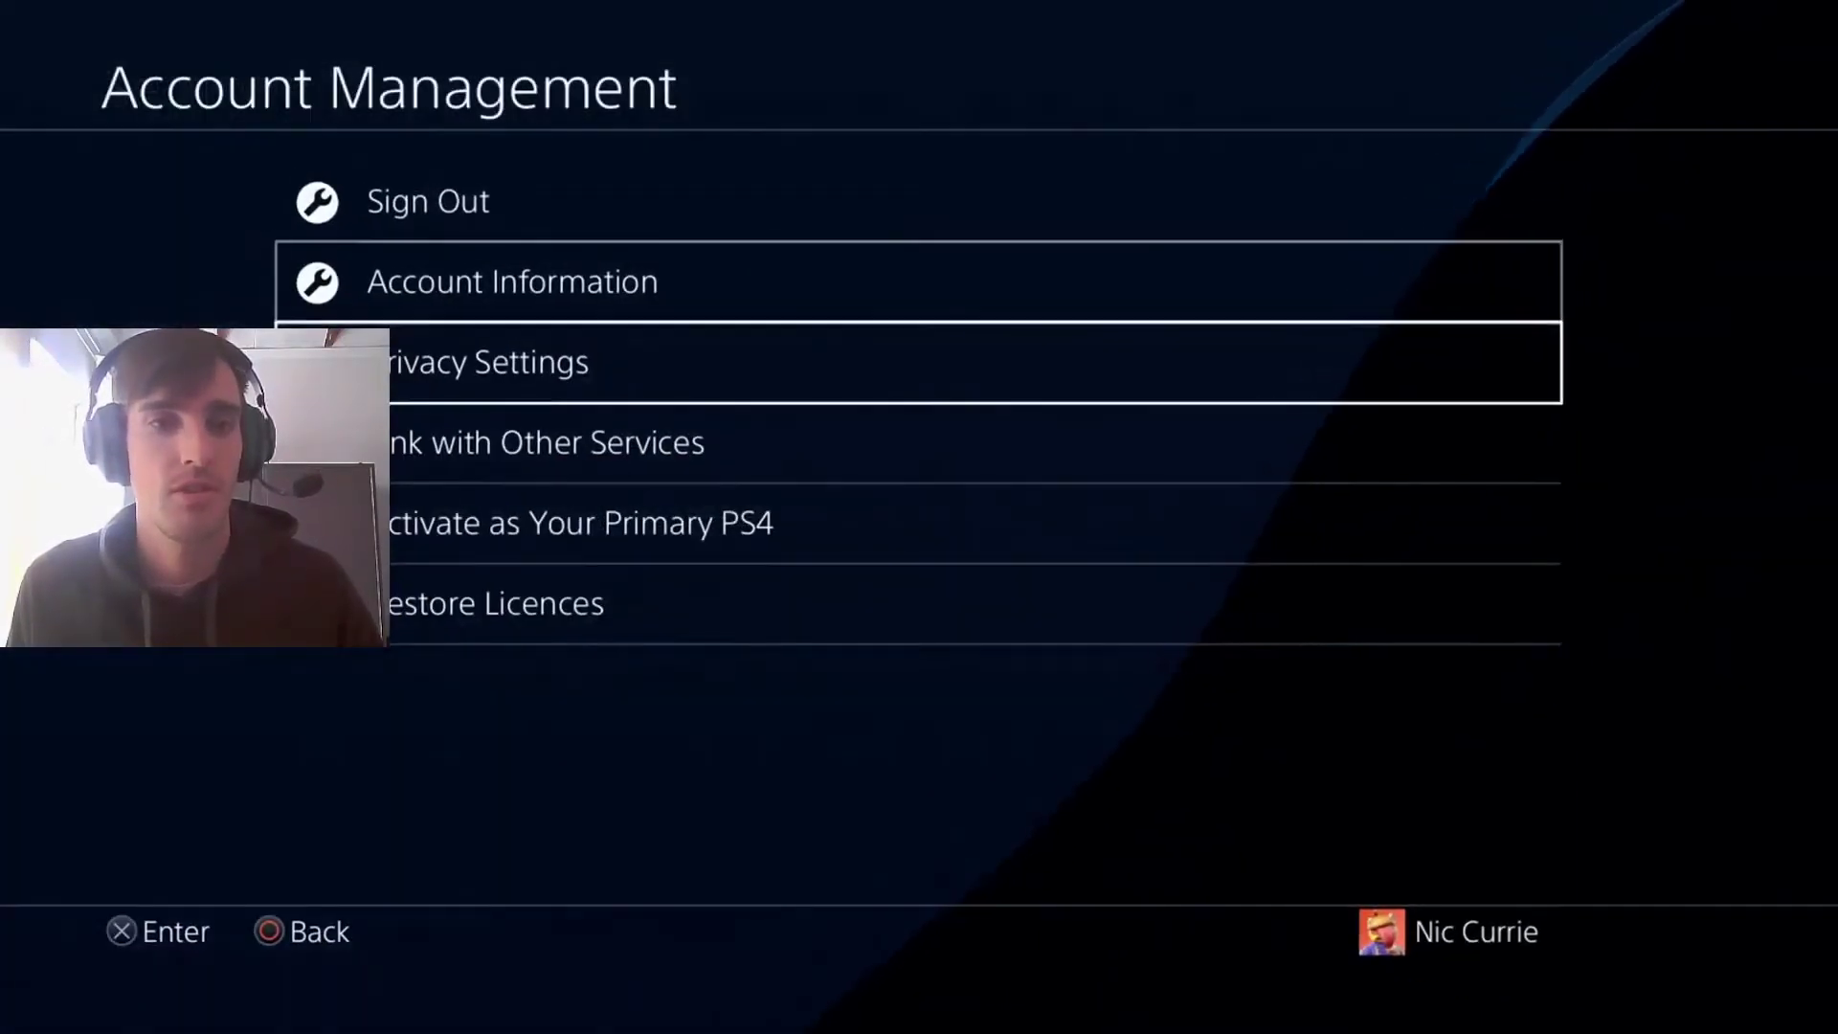
key("Down")
key("Down")
key("Return")
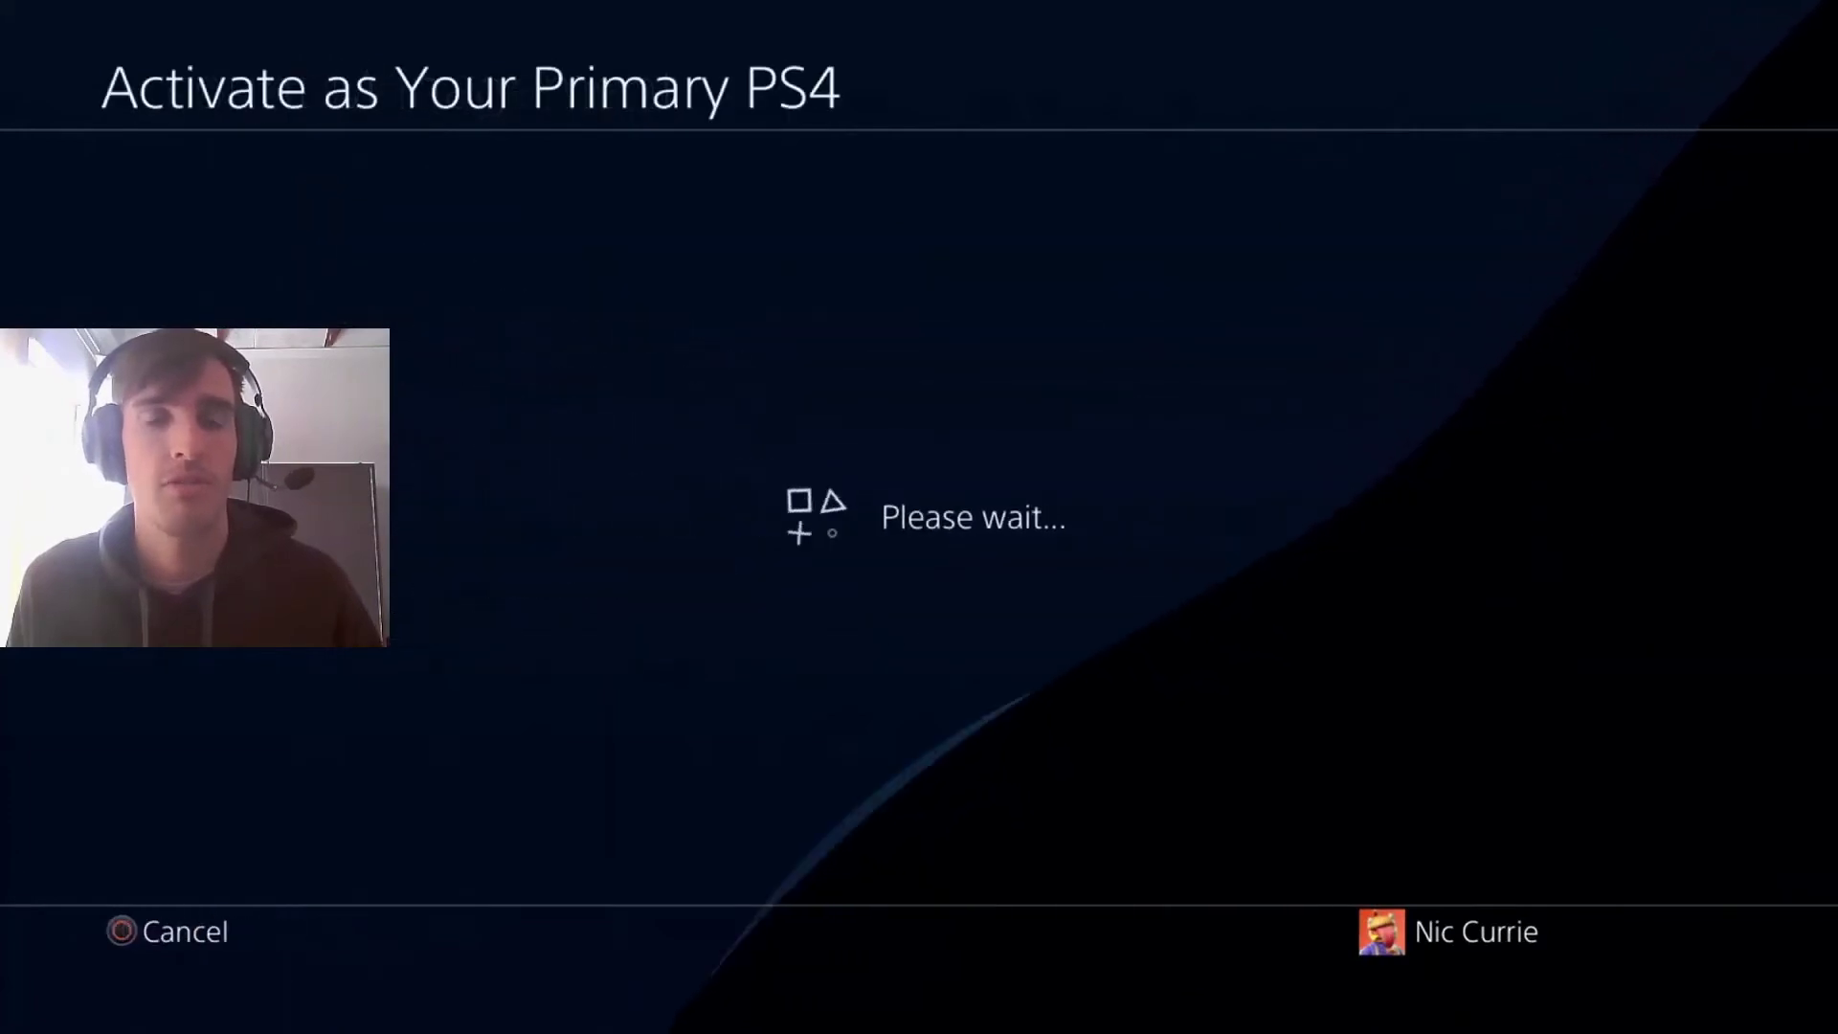
key("Escape")
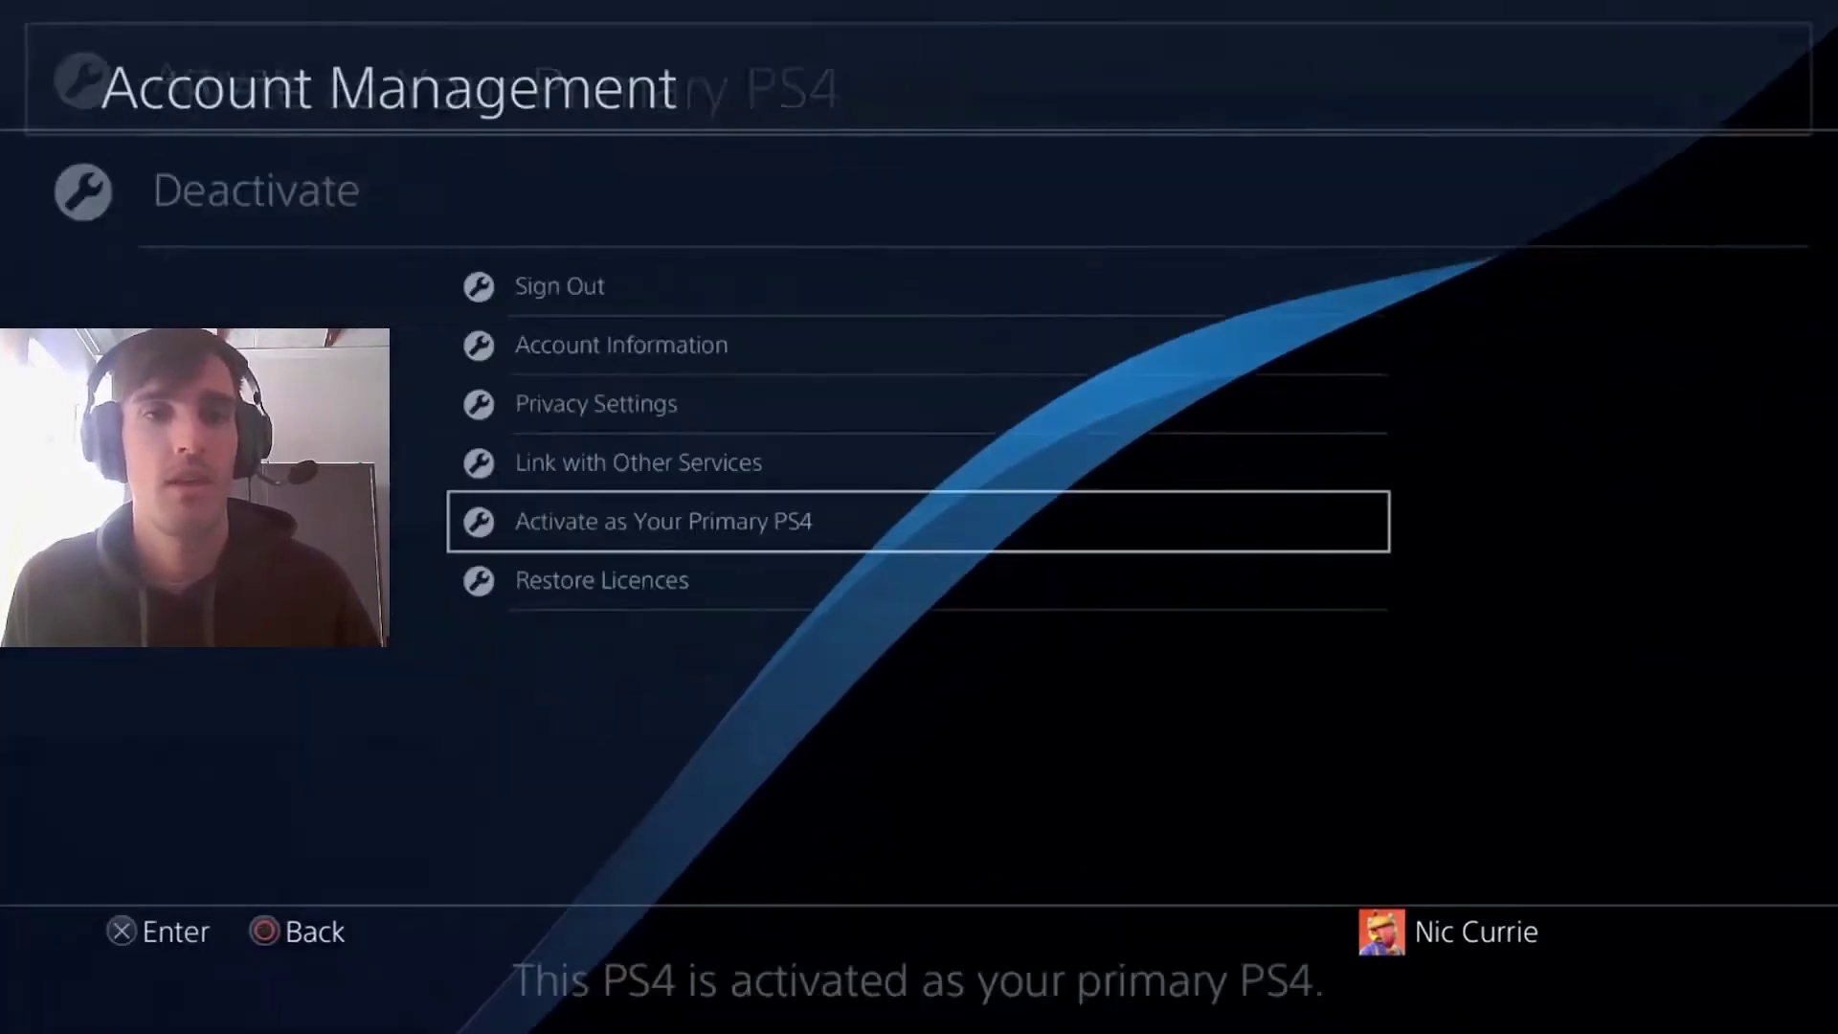
key("Escape")
Check that Remote Play is enabled in Remote Play Connection Settings
key("Down")
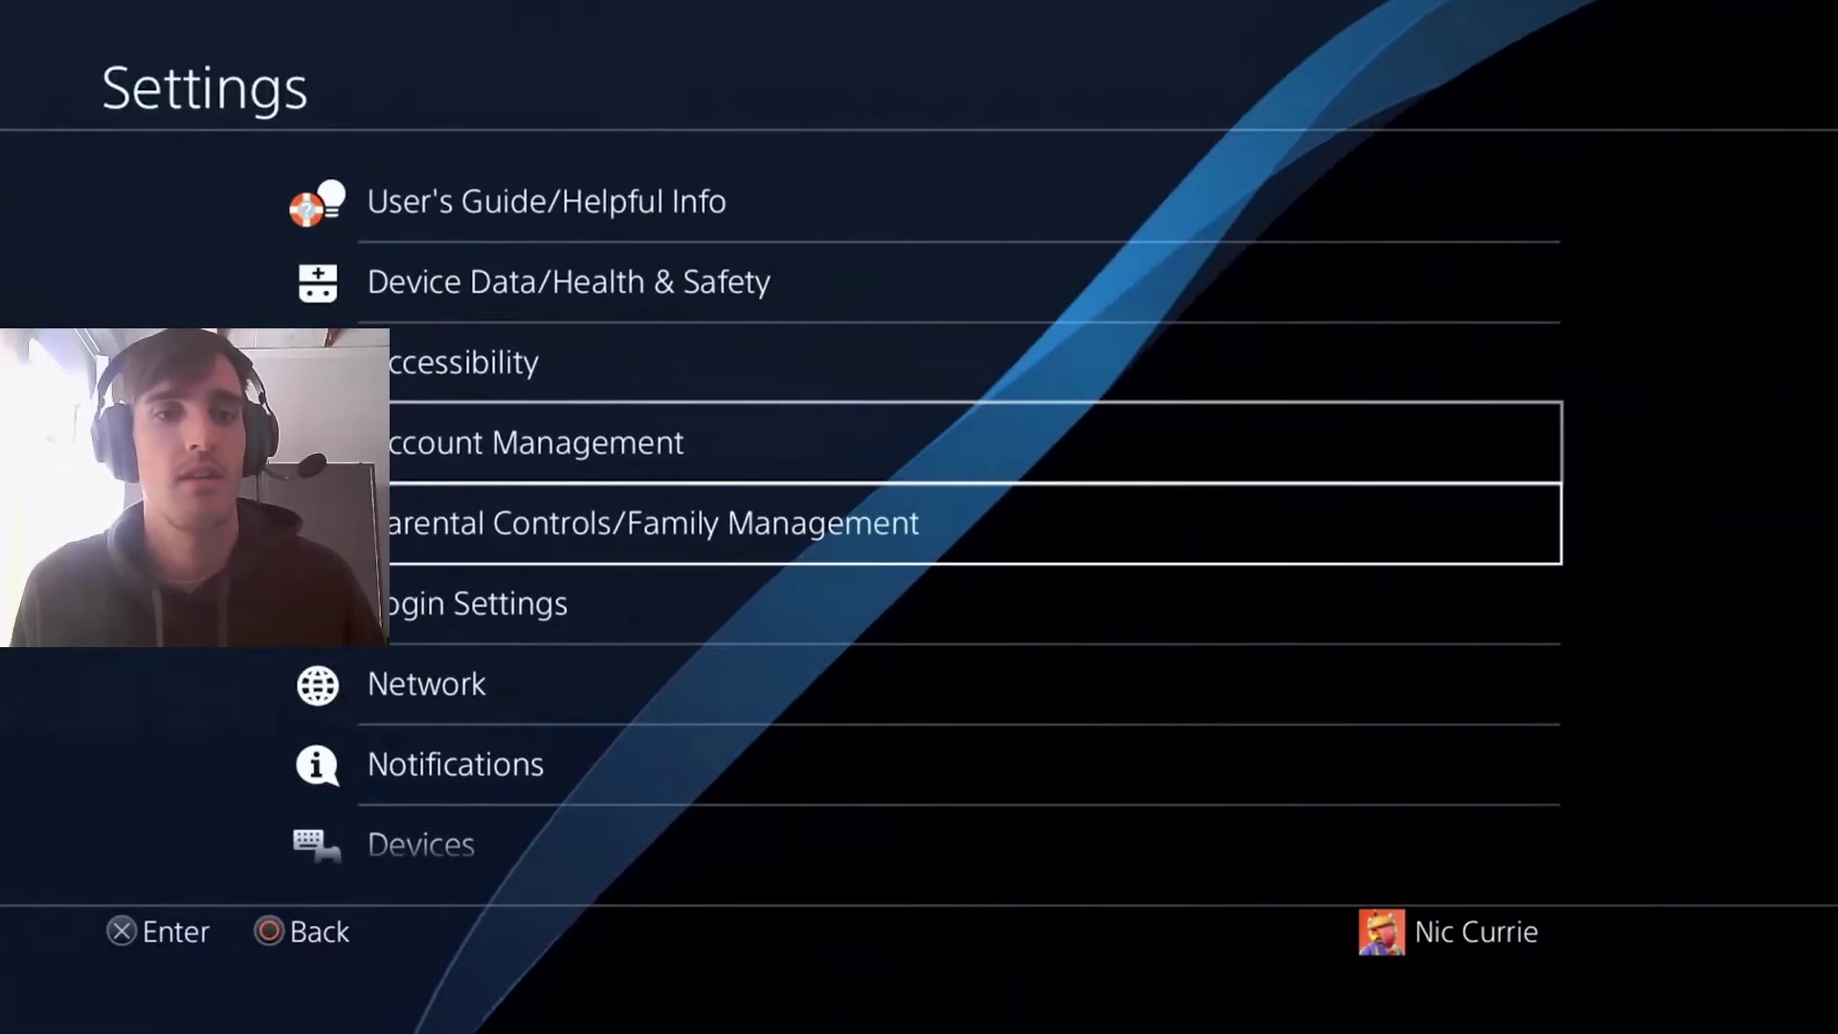
key("Down")
key("Down")
key("Down")
key("Down")
key("Down")
key("Down")
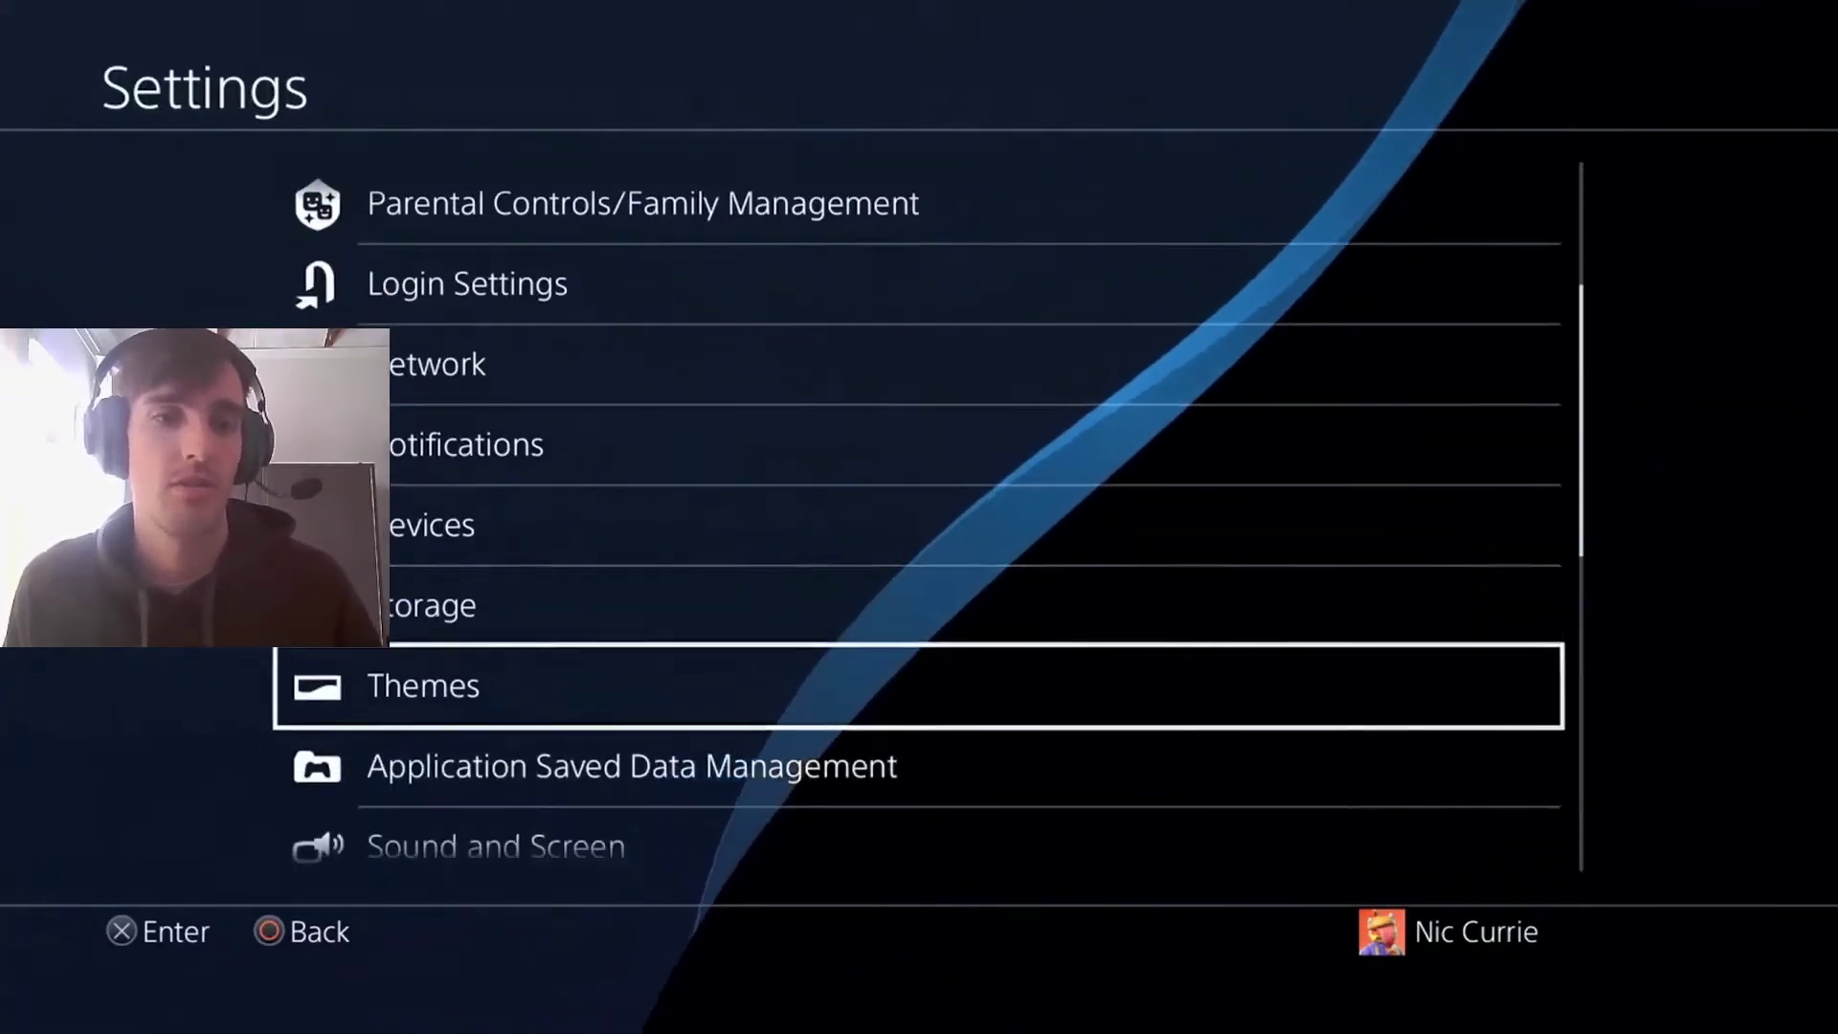
key("Down")
key("Down")
key("Down")
key("Down")
key("Down")
key("Down")
key("Up")
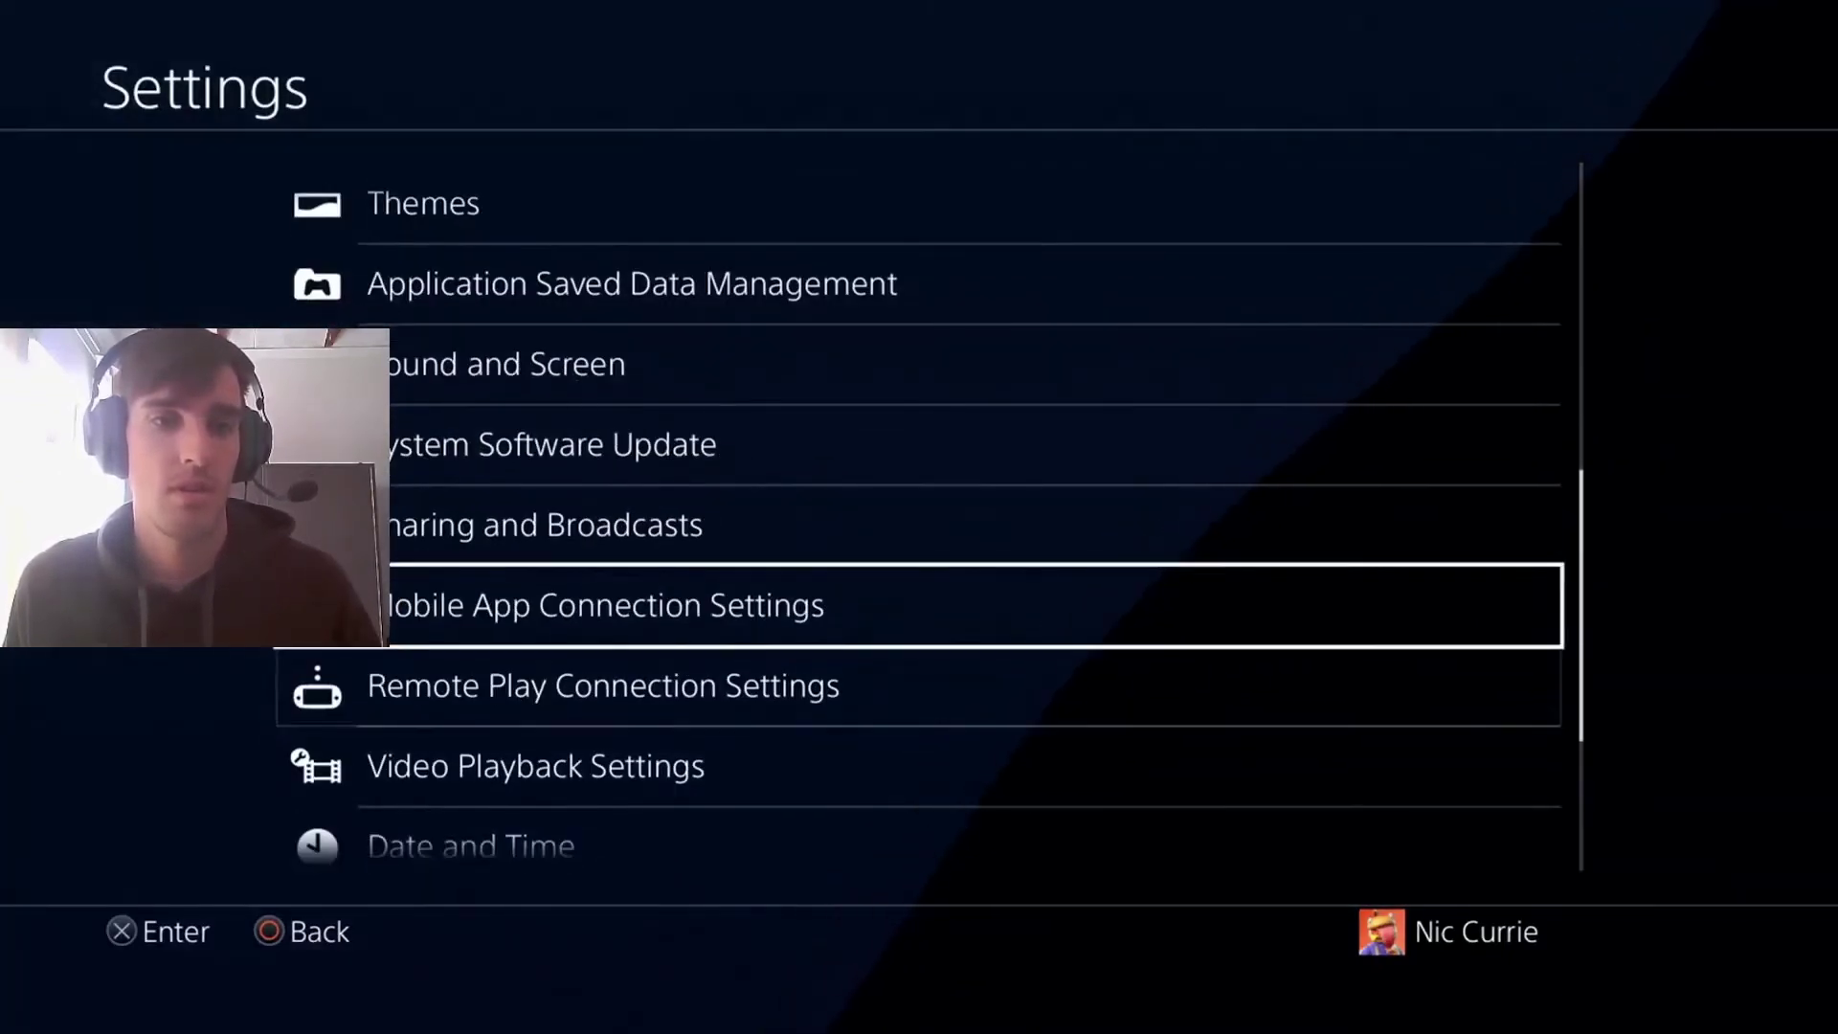
key("Down")
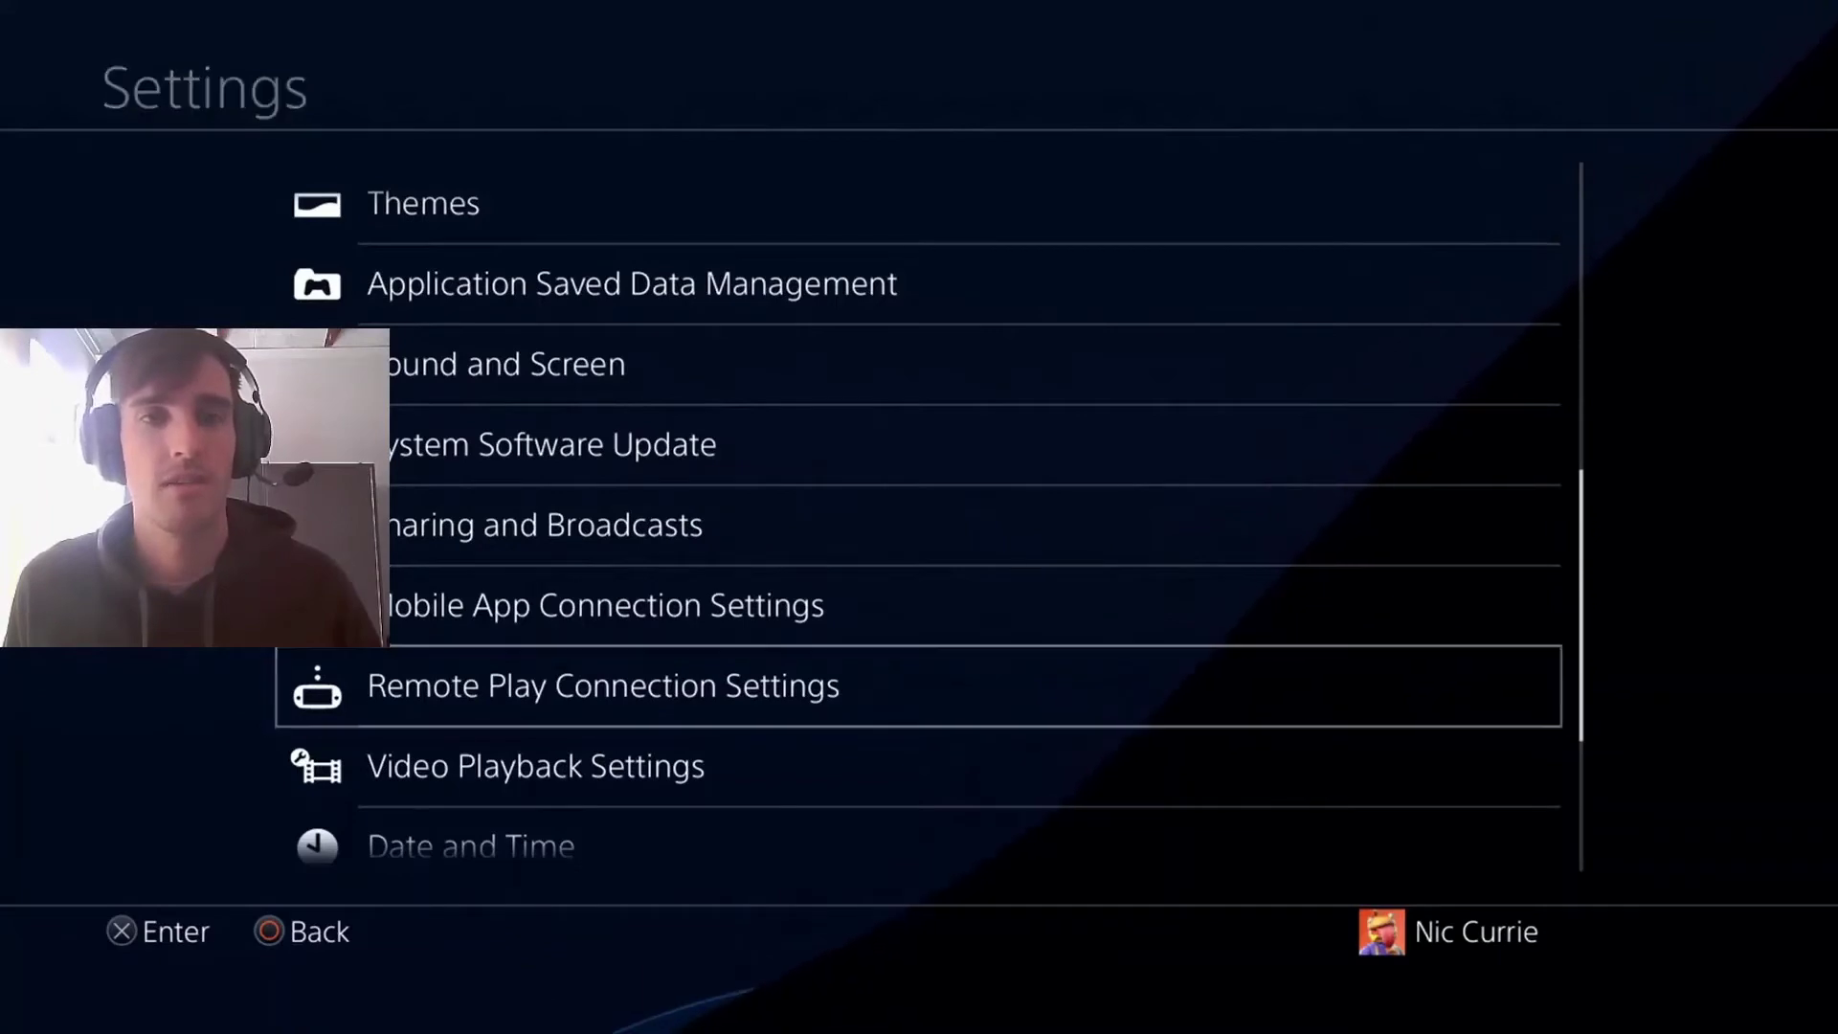
key("Return")
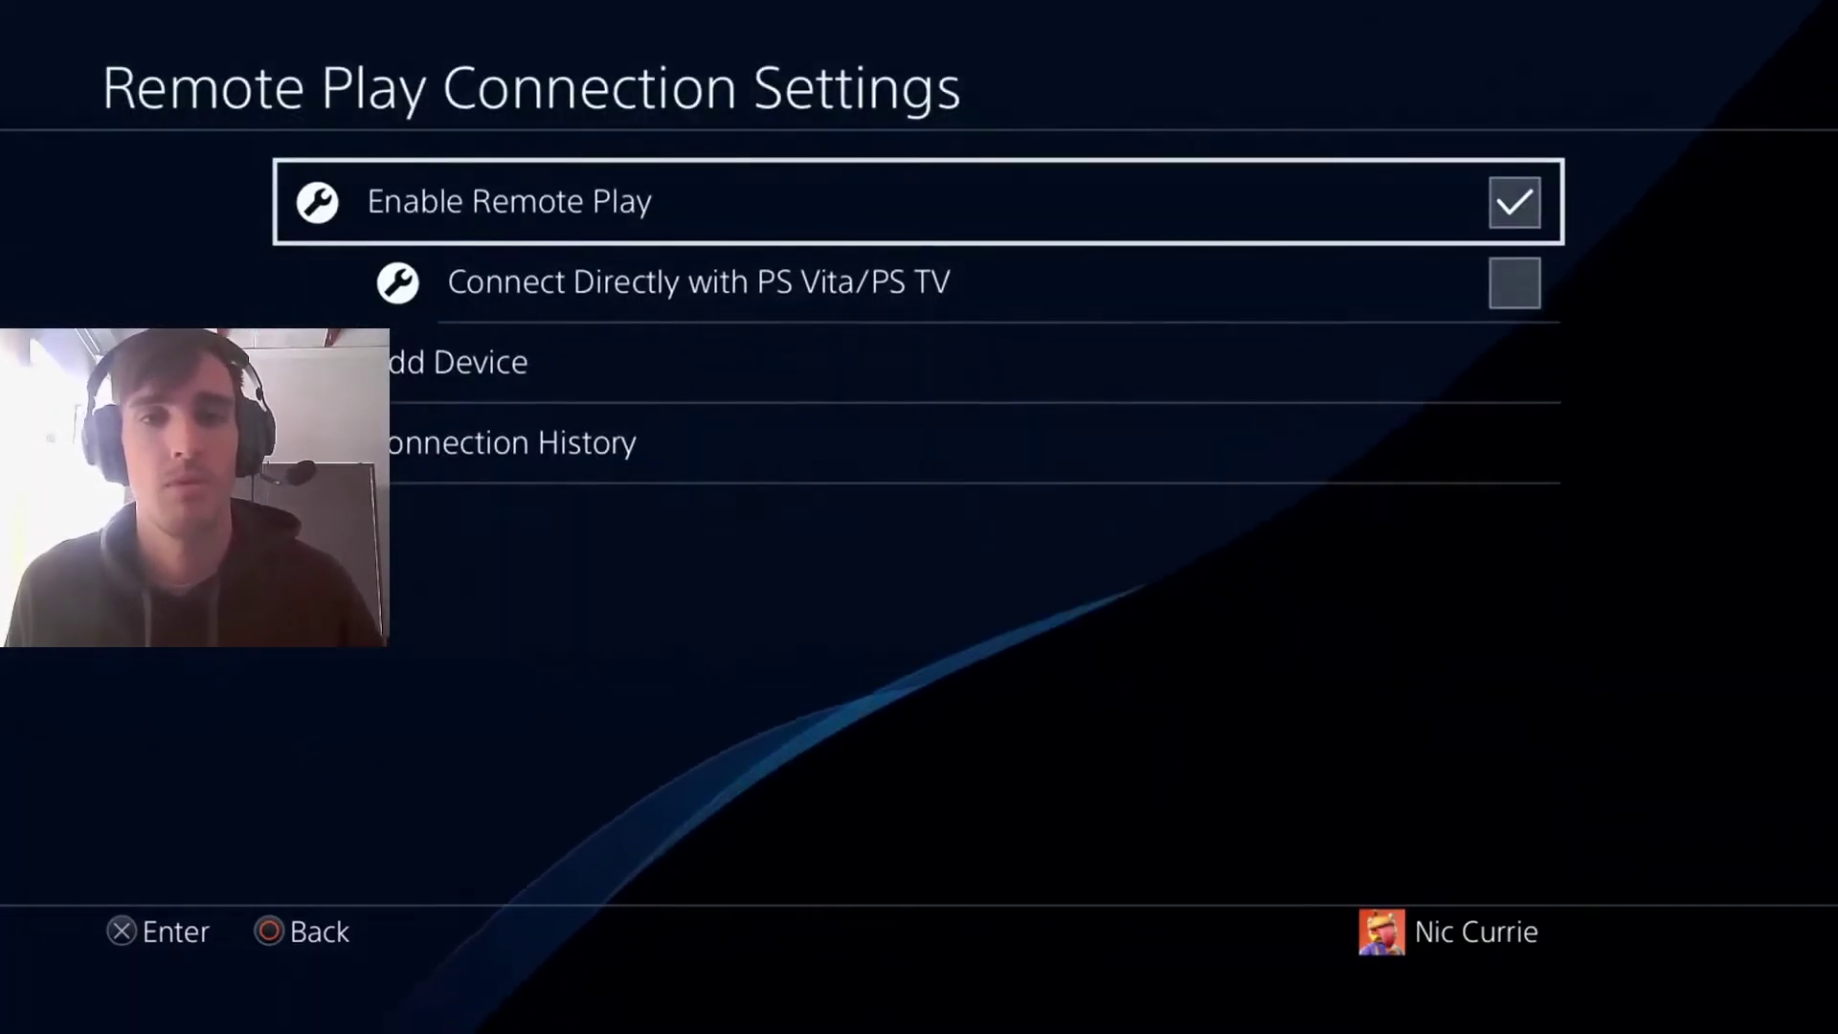
key("Escape")
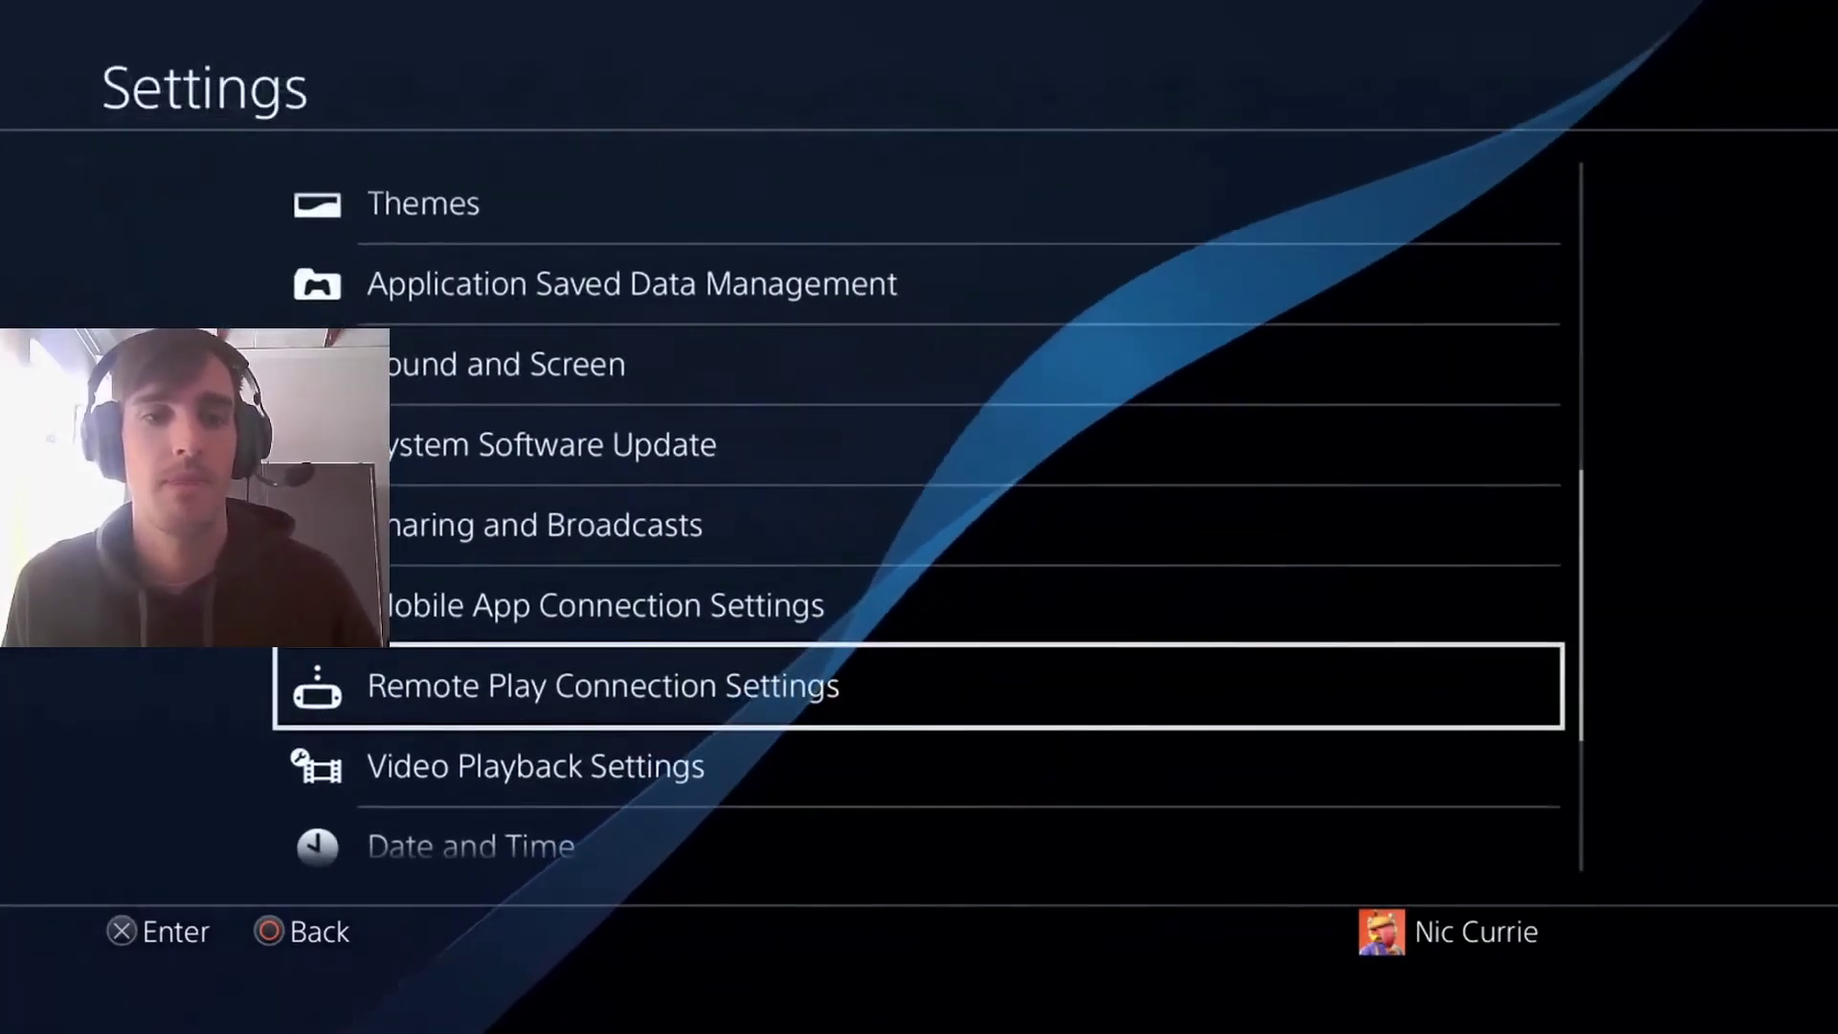
Verify rest mode keeps the internet connection and network power-on enabled
key("Down")
key("Down")
key("Down")
key("Down")
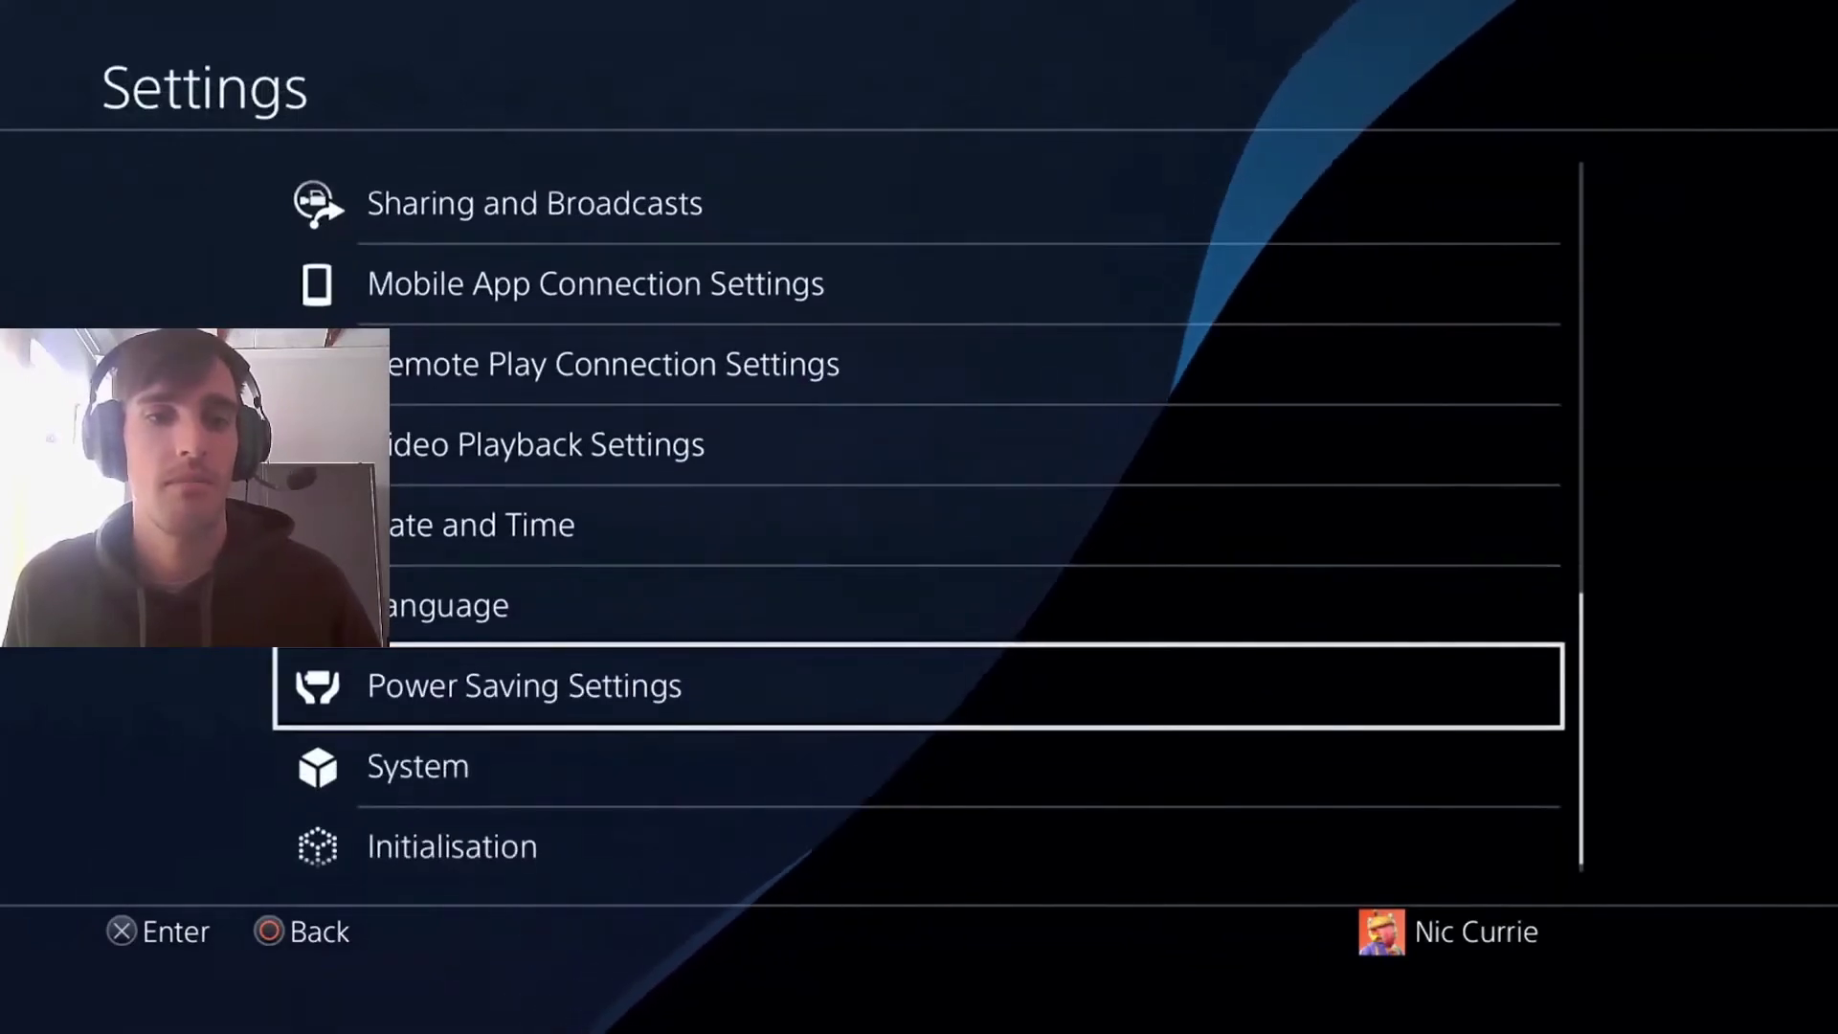
key("Return")
key("Down")
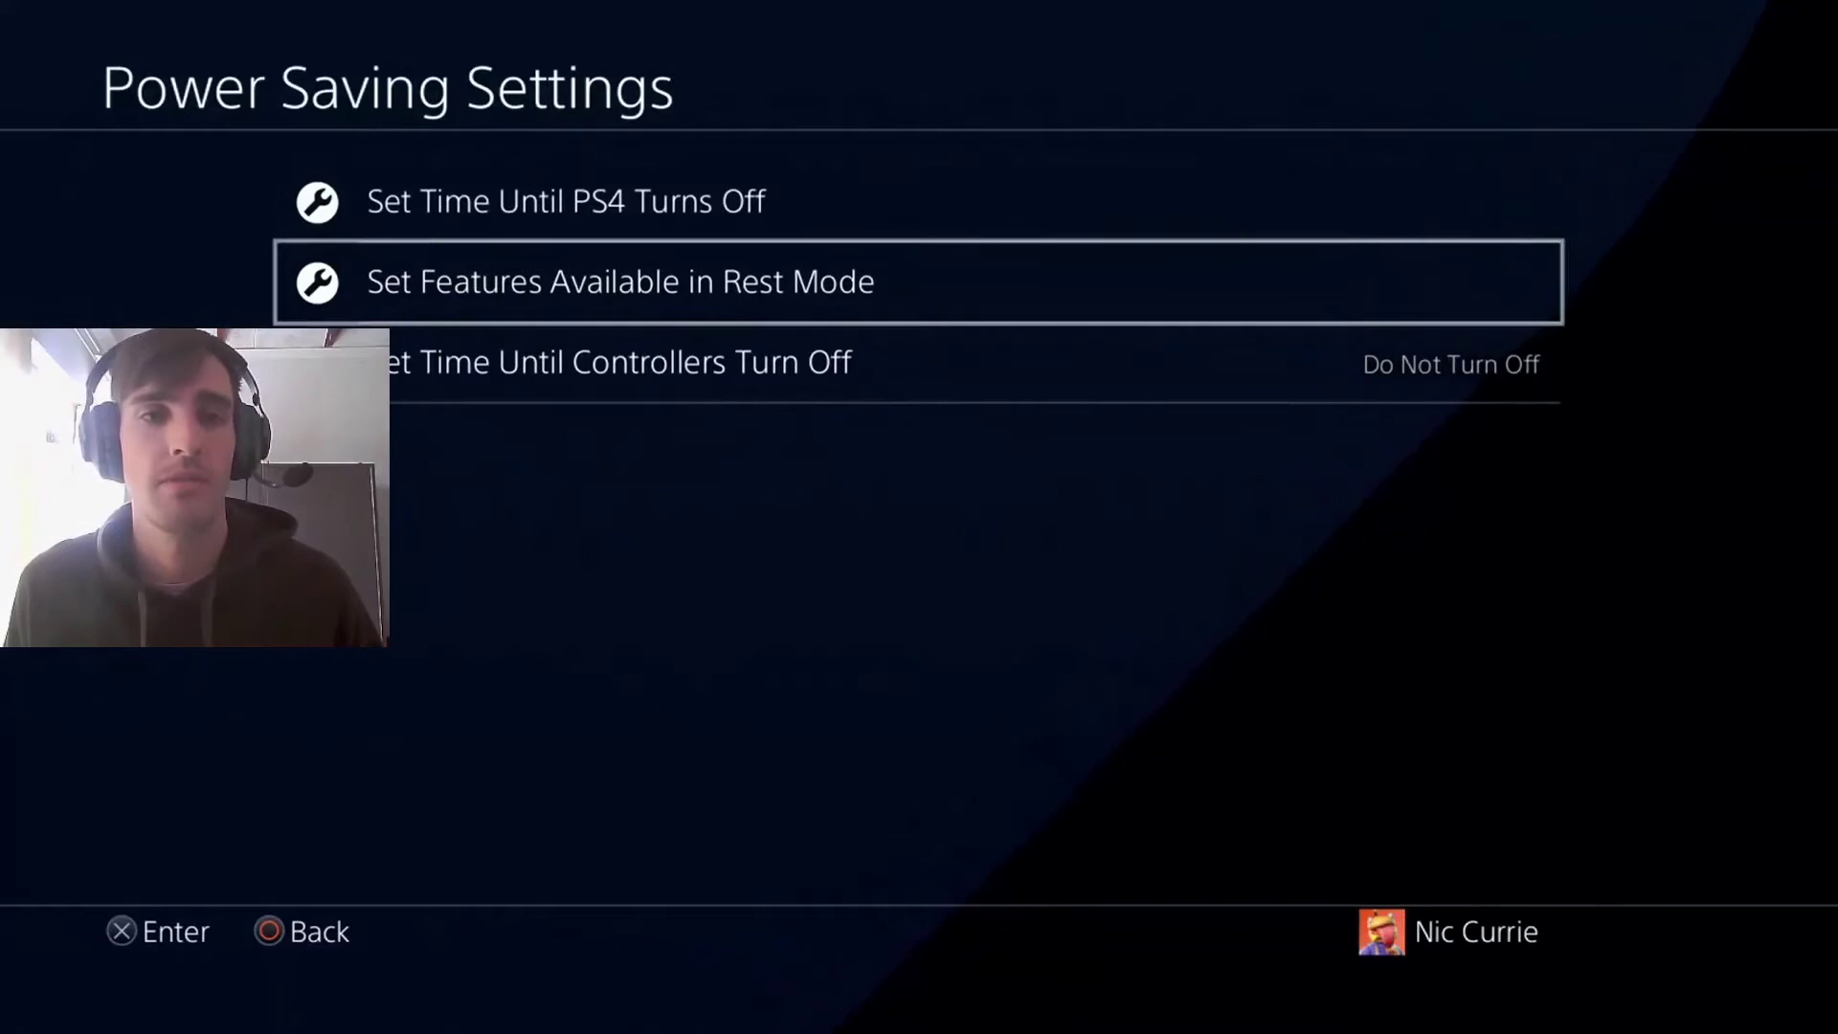
key("Return")
key("Down")
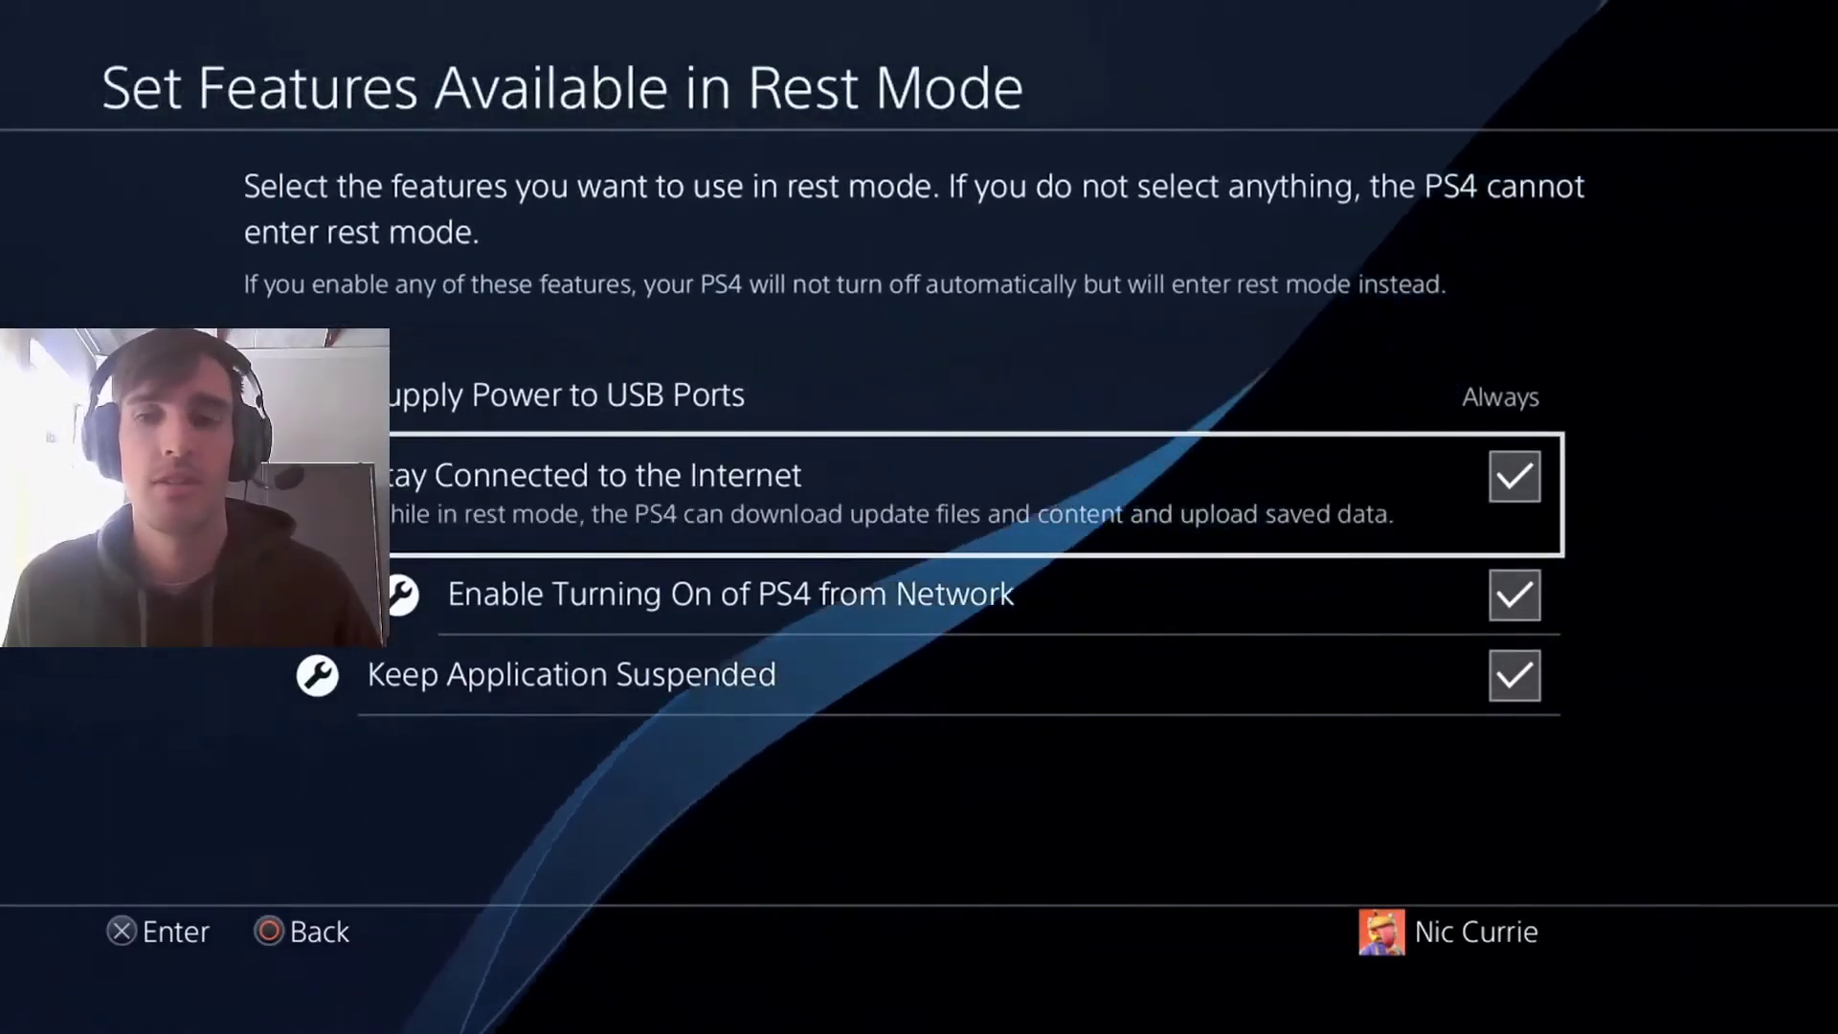
key("Down")
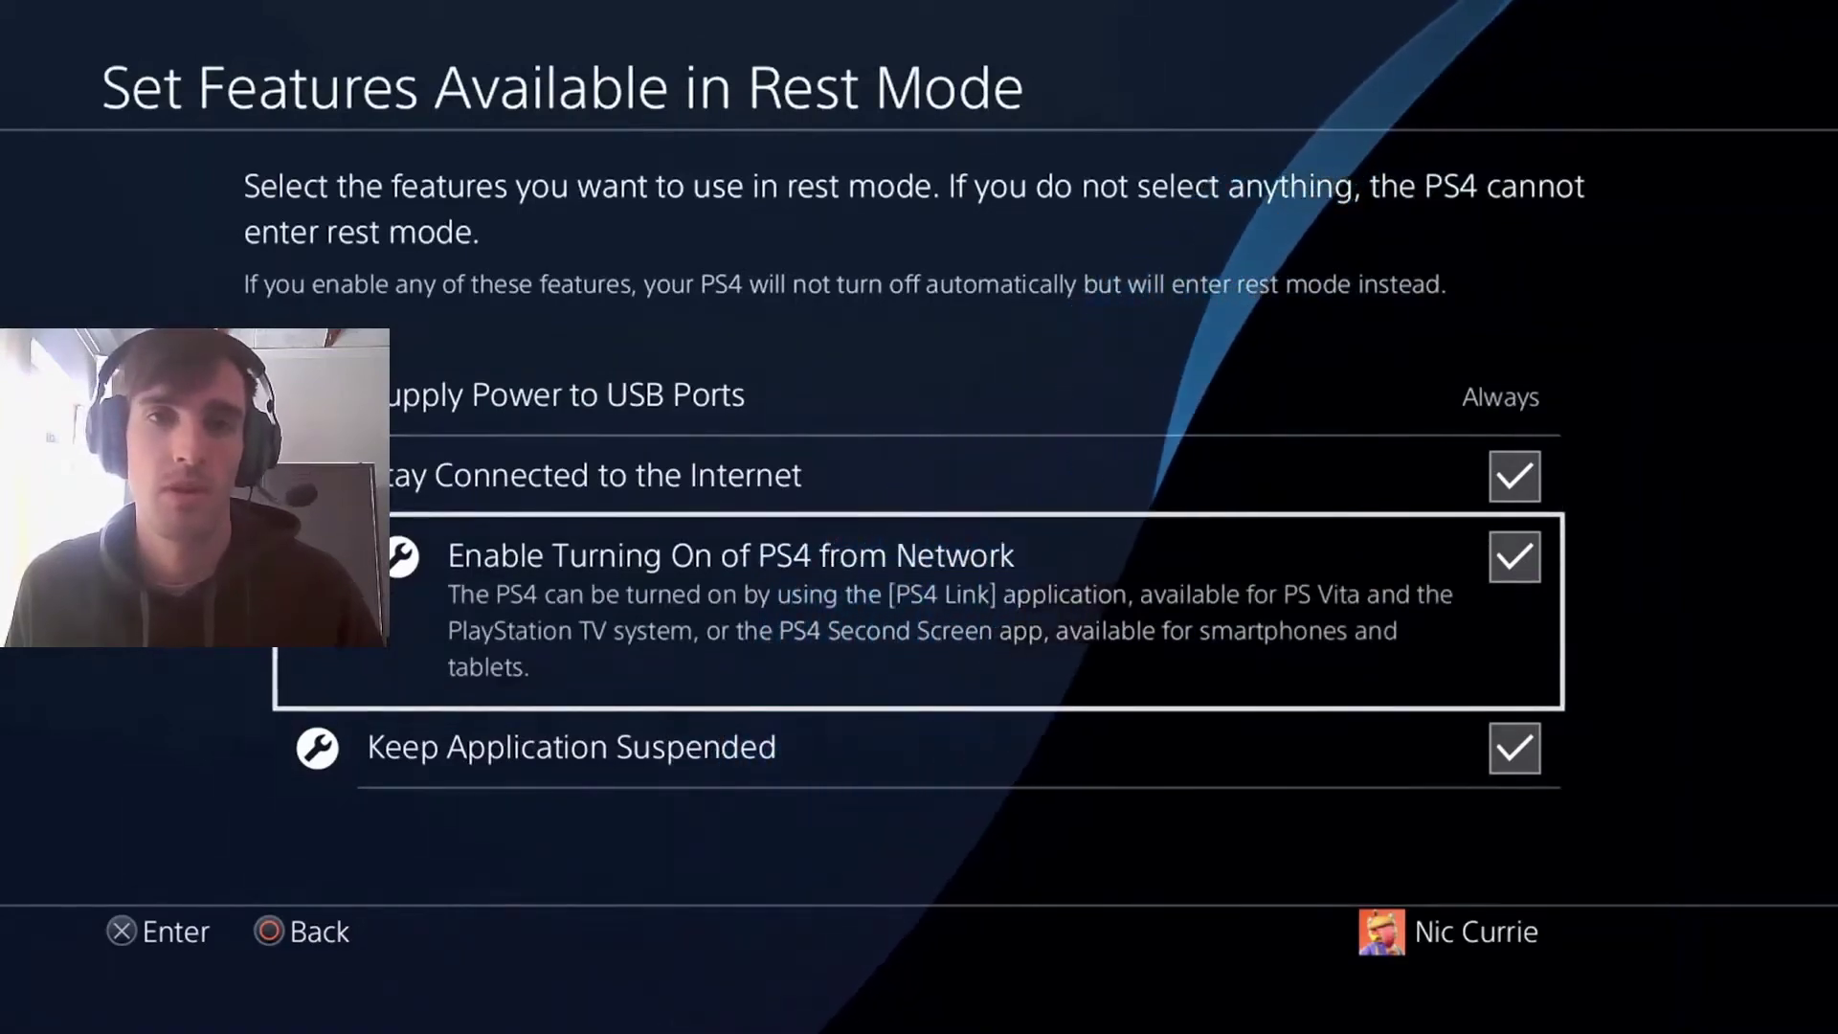
key("Escape")
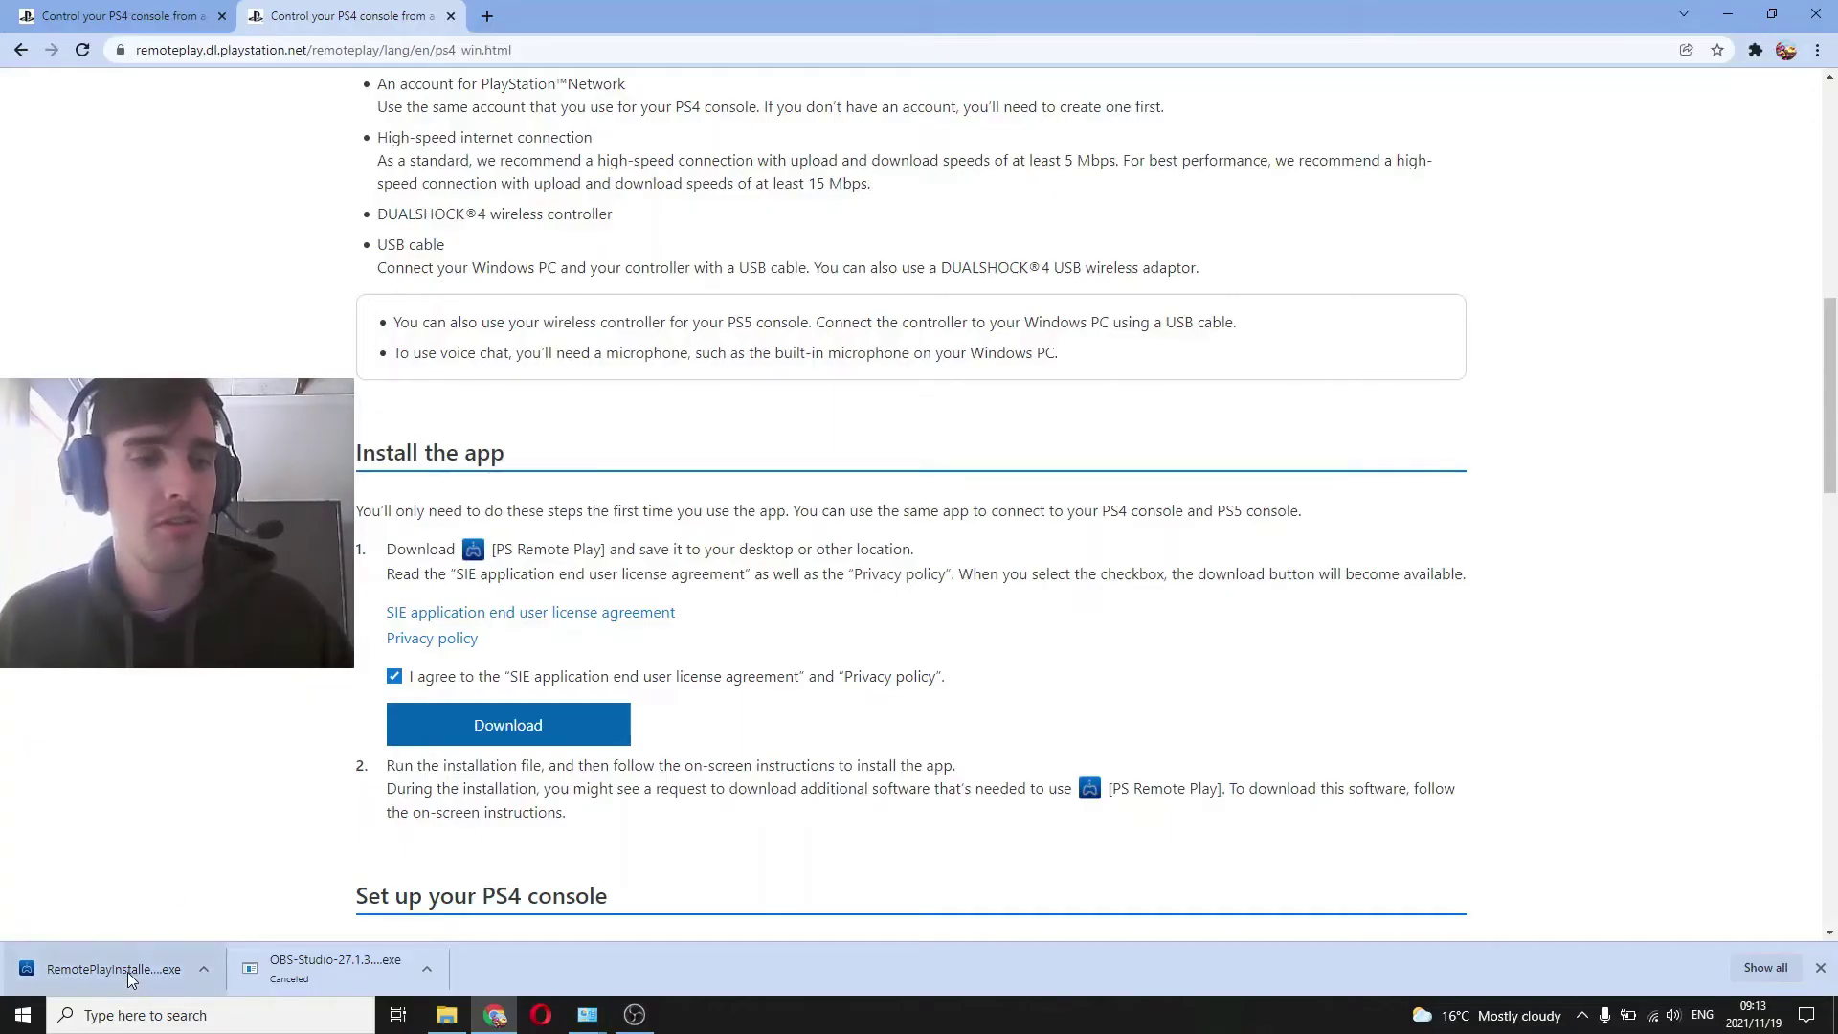
Install PS Remote Play in English to the default folder and launch it on finish
left_click(127, 971)
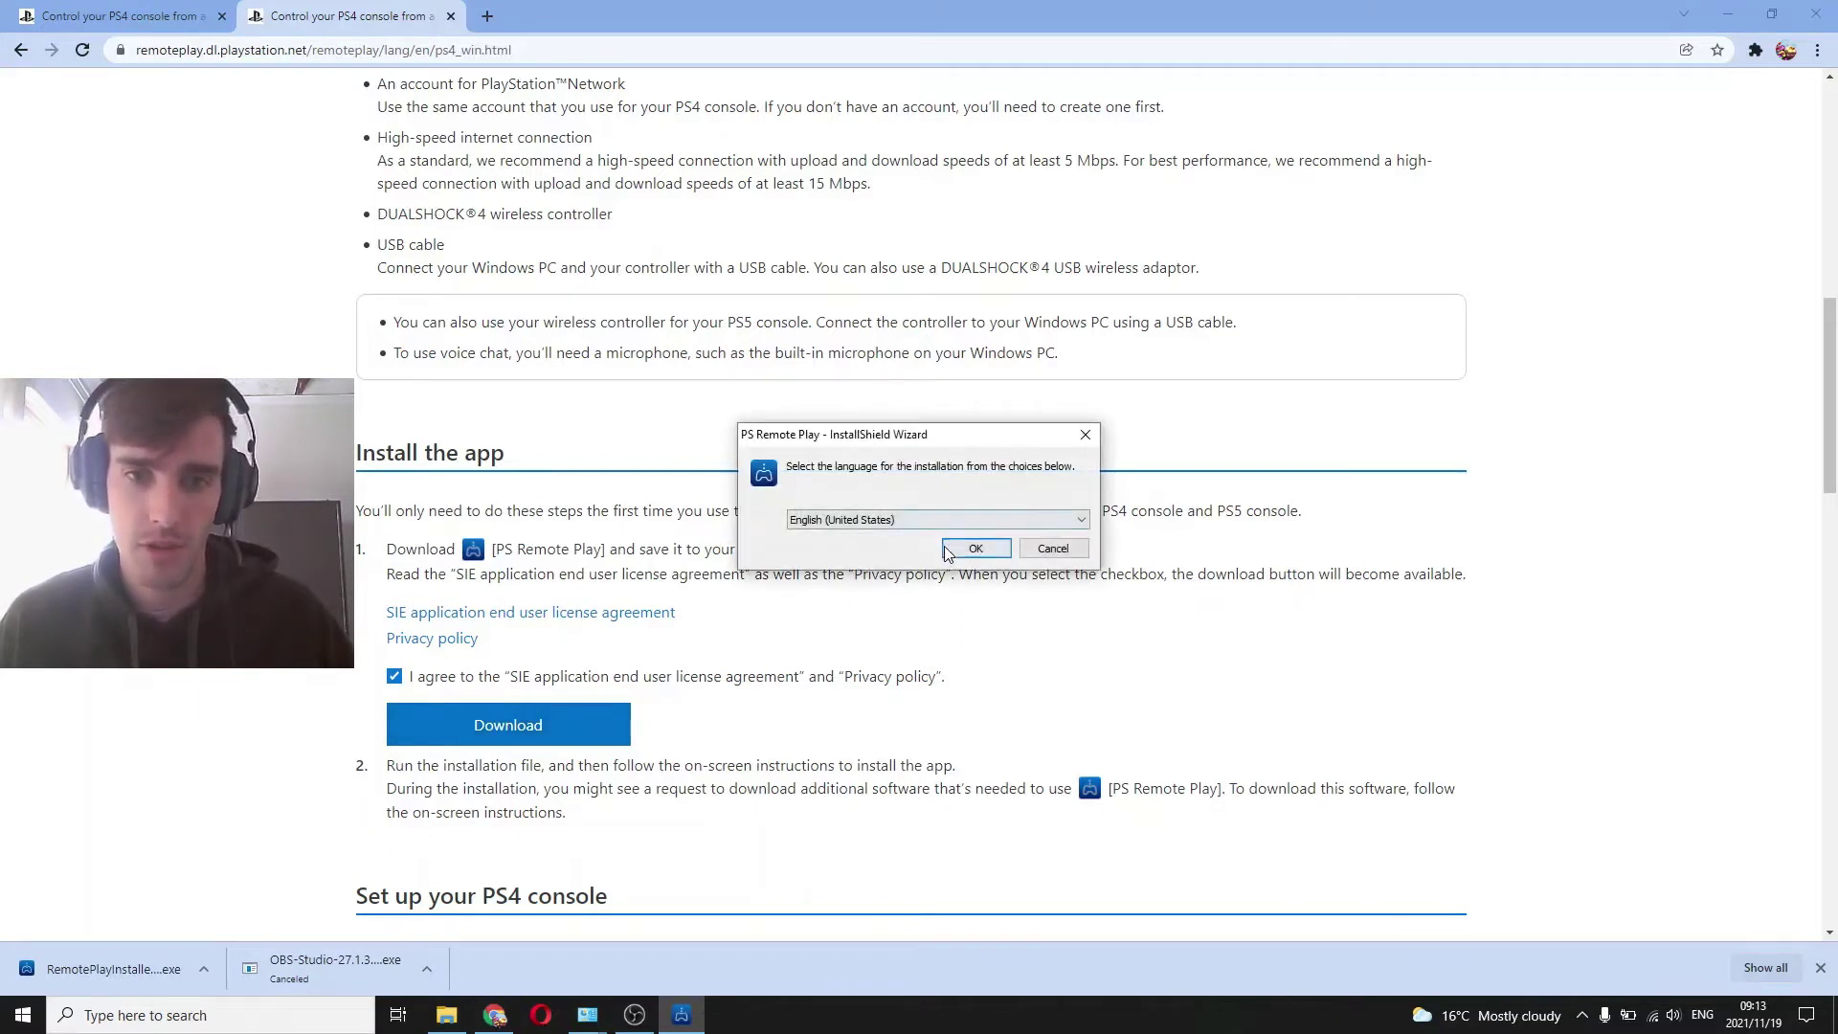
left_click(975, 549)
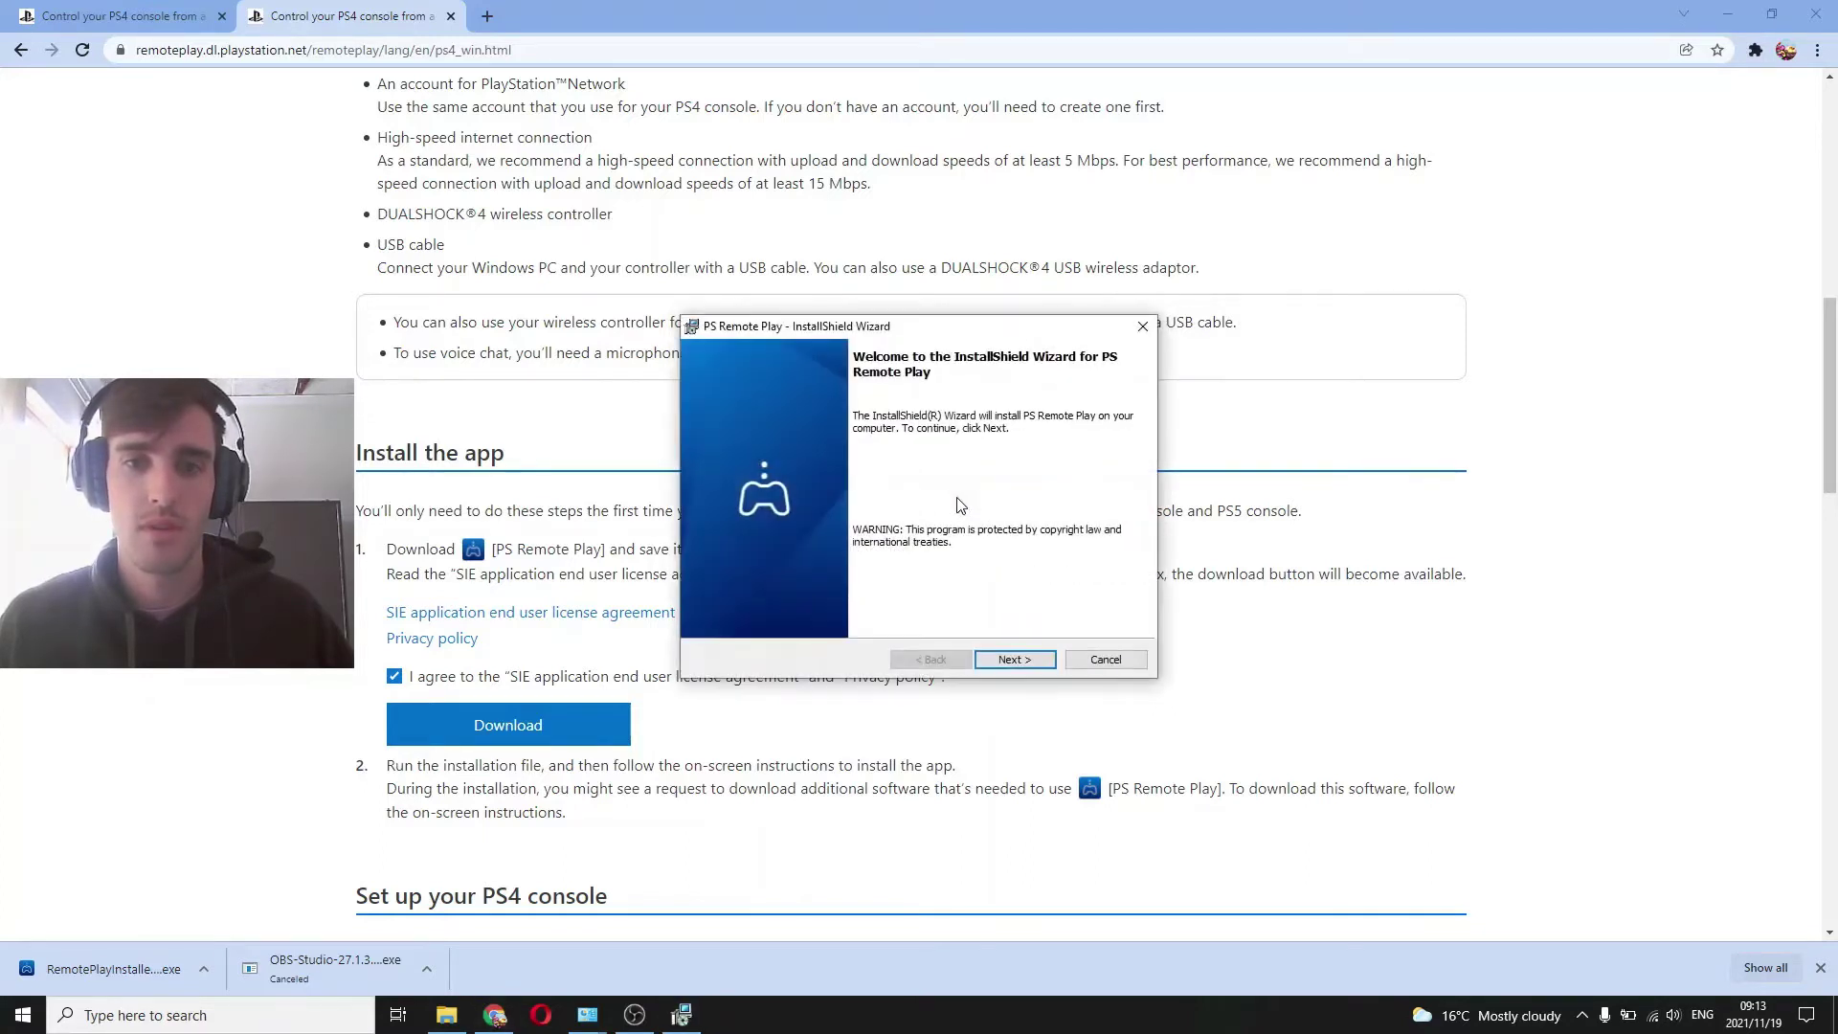
left_click(1018, 659)
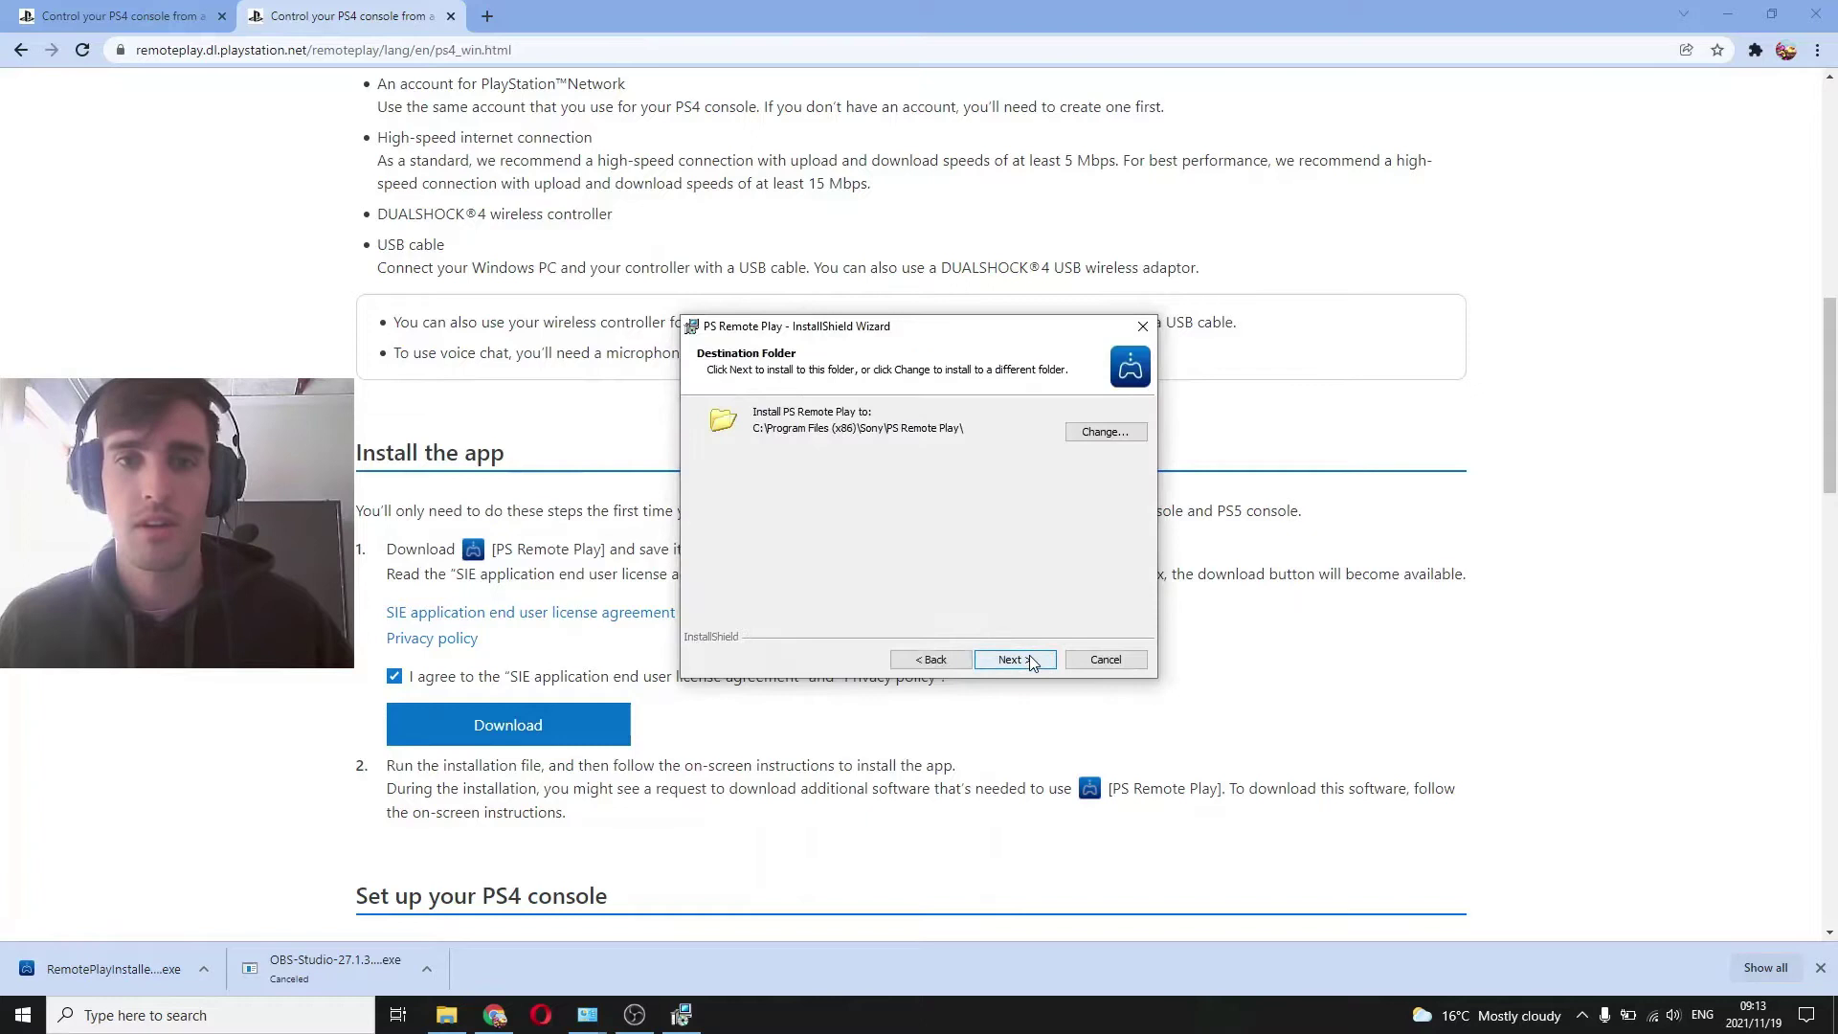
left_click(1017, 659)
left_click(1016, 659)
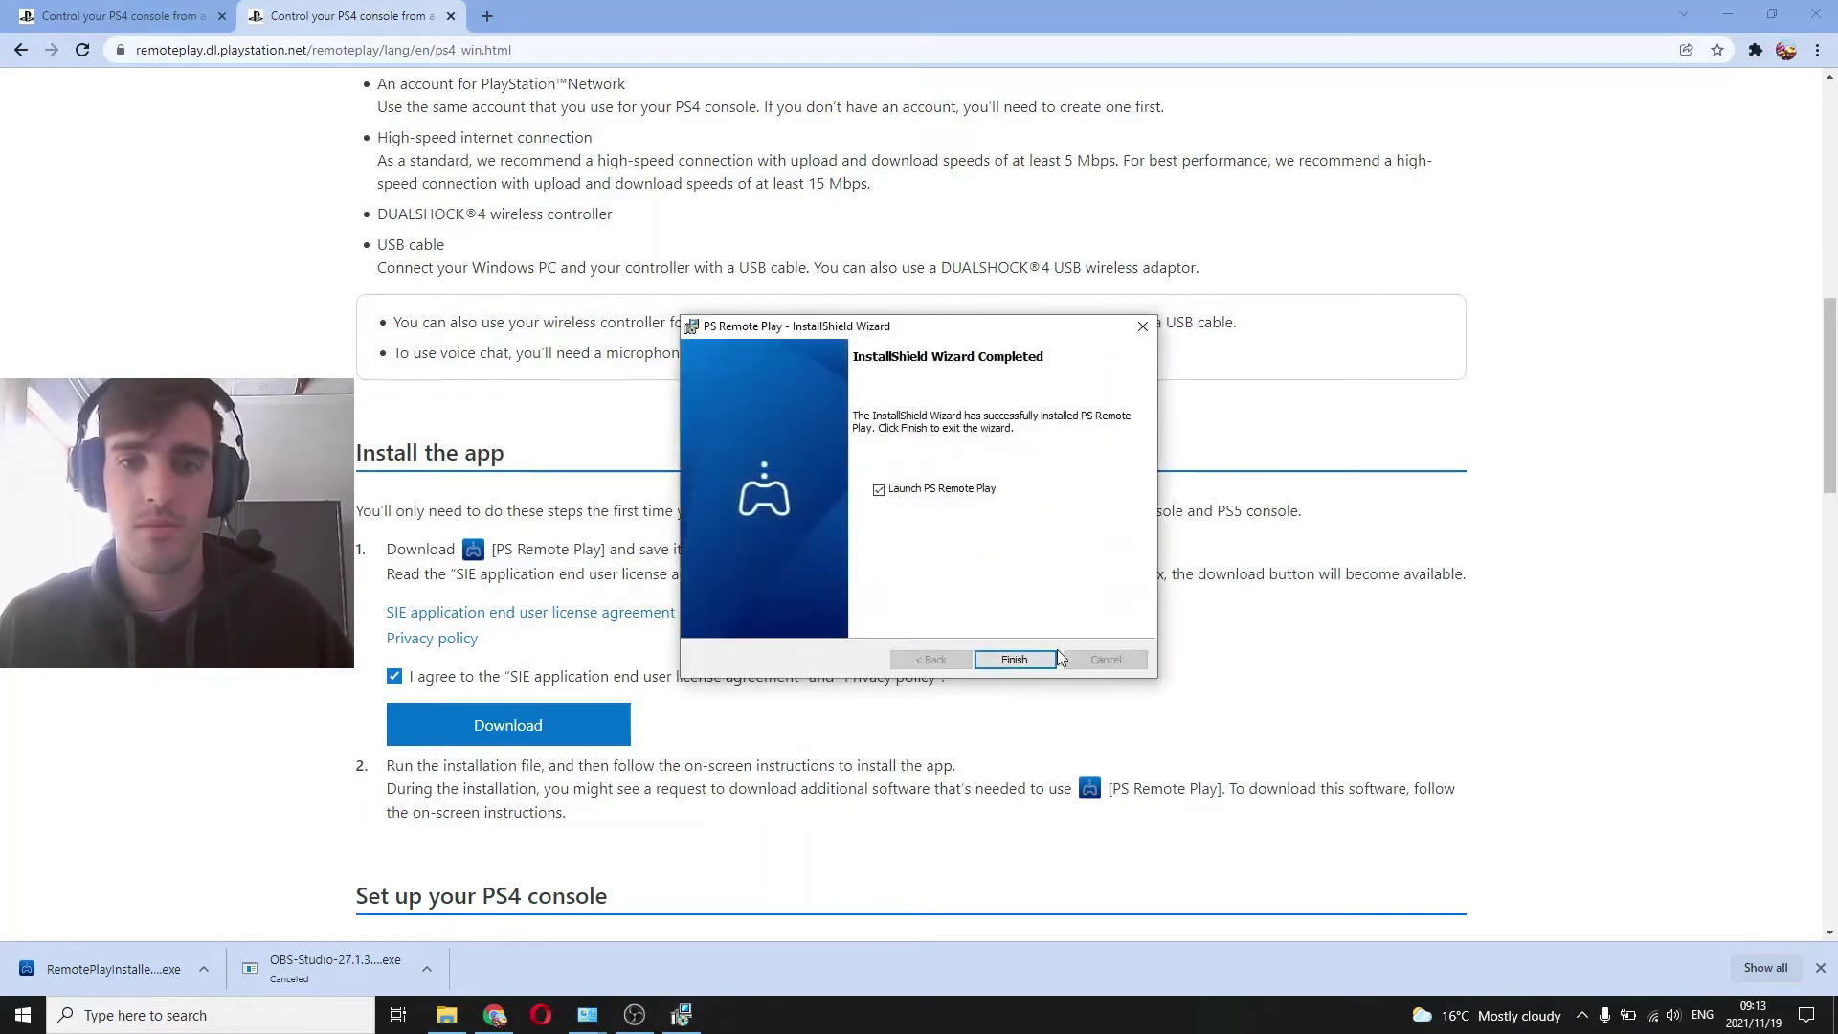
left_click(1044, 664)
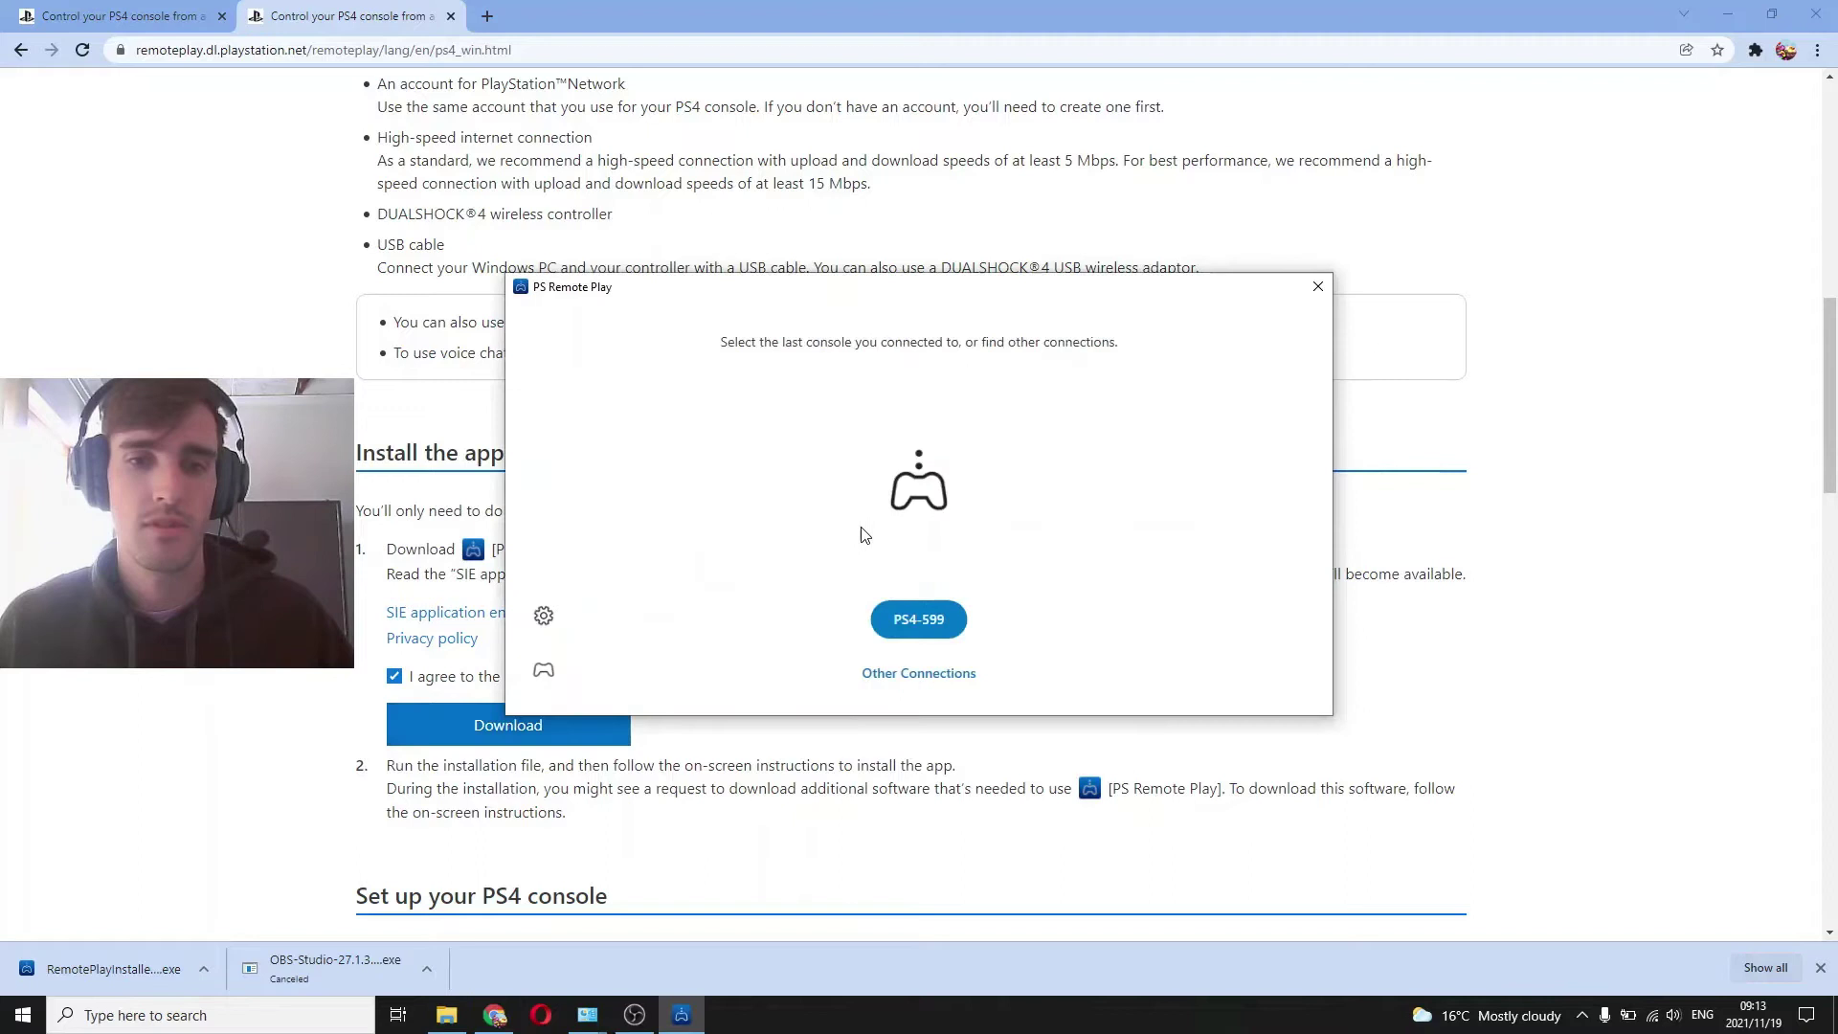
Cancel the PS4 Other Connections internet search and bring up the Remote Play settings
left_click_drag(1056, 300, 1054, 240)
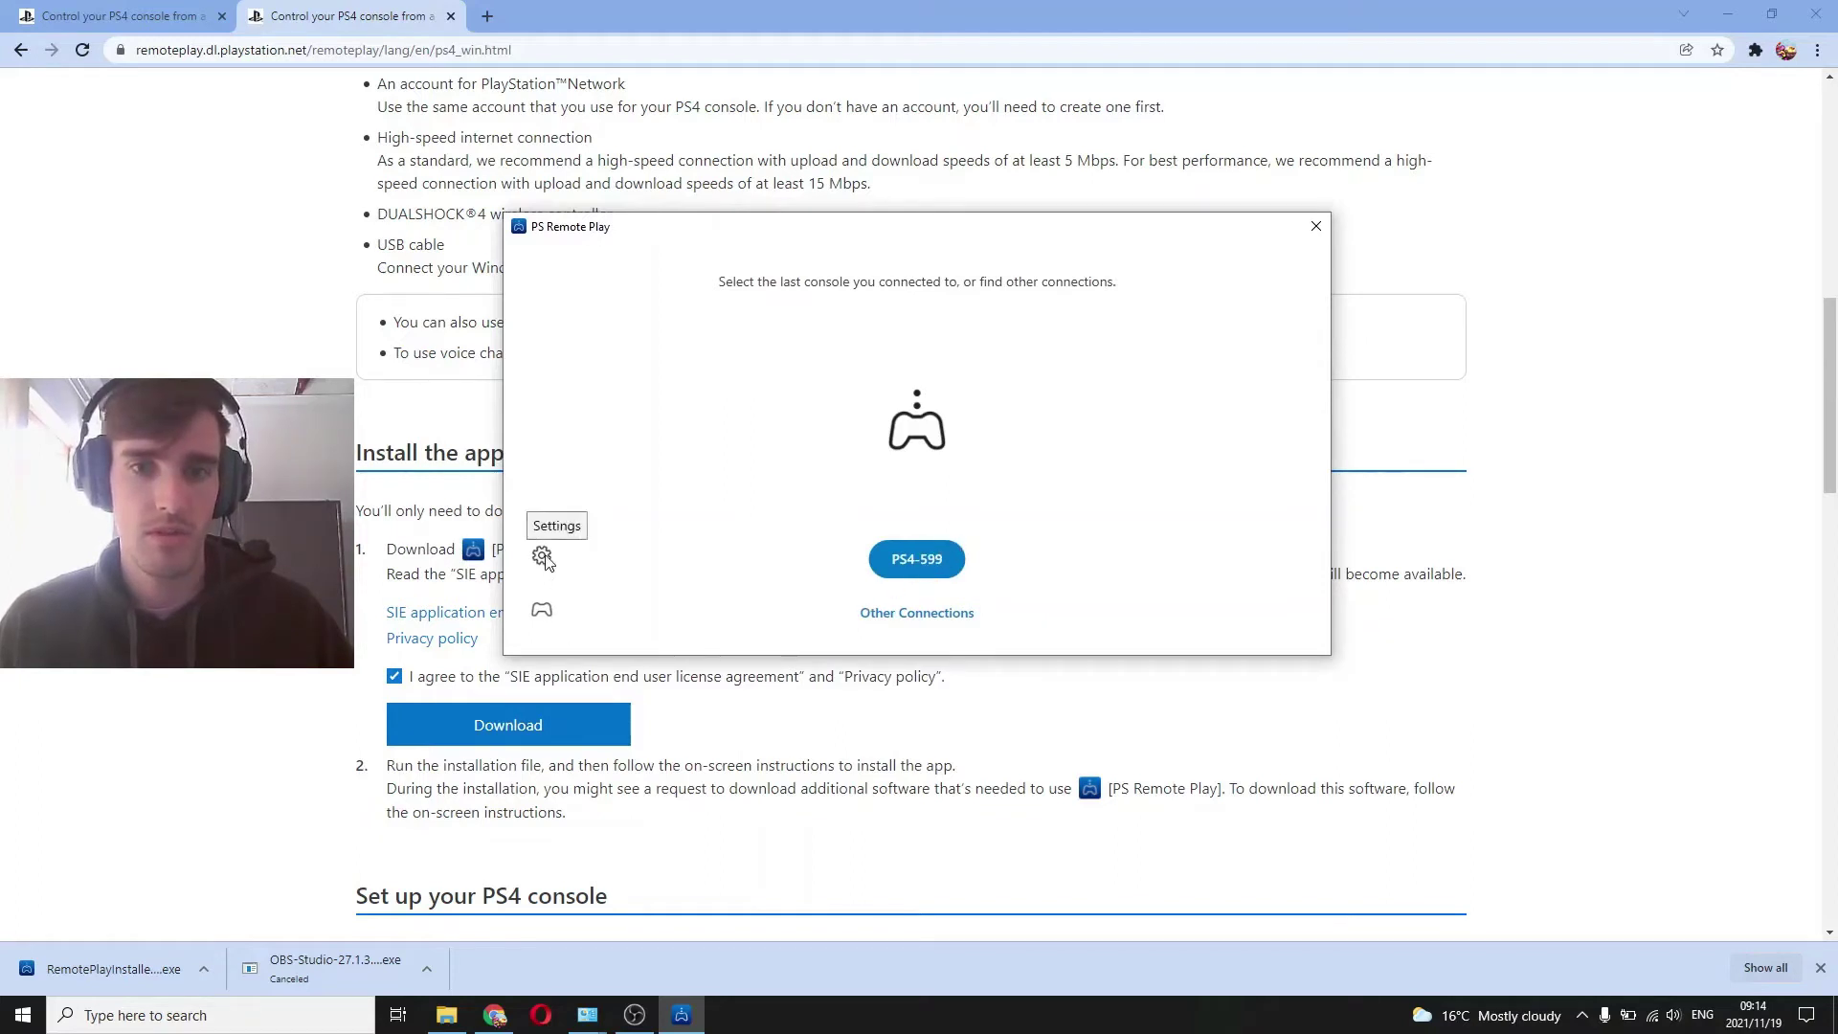
left_click(902, 616)
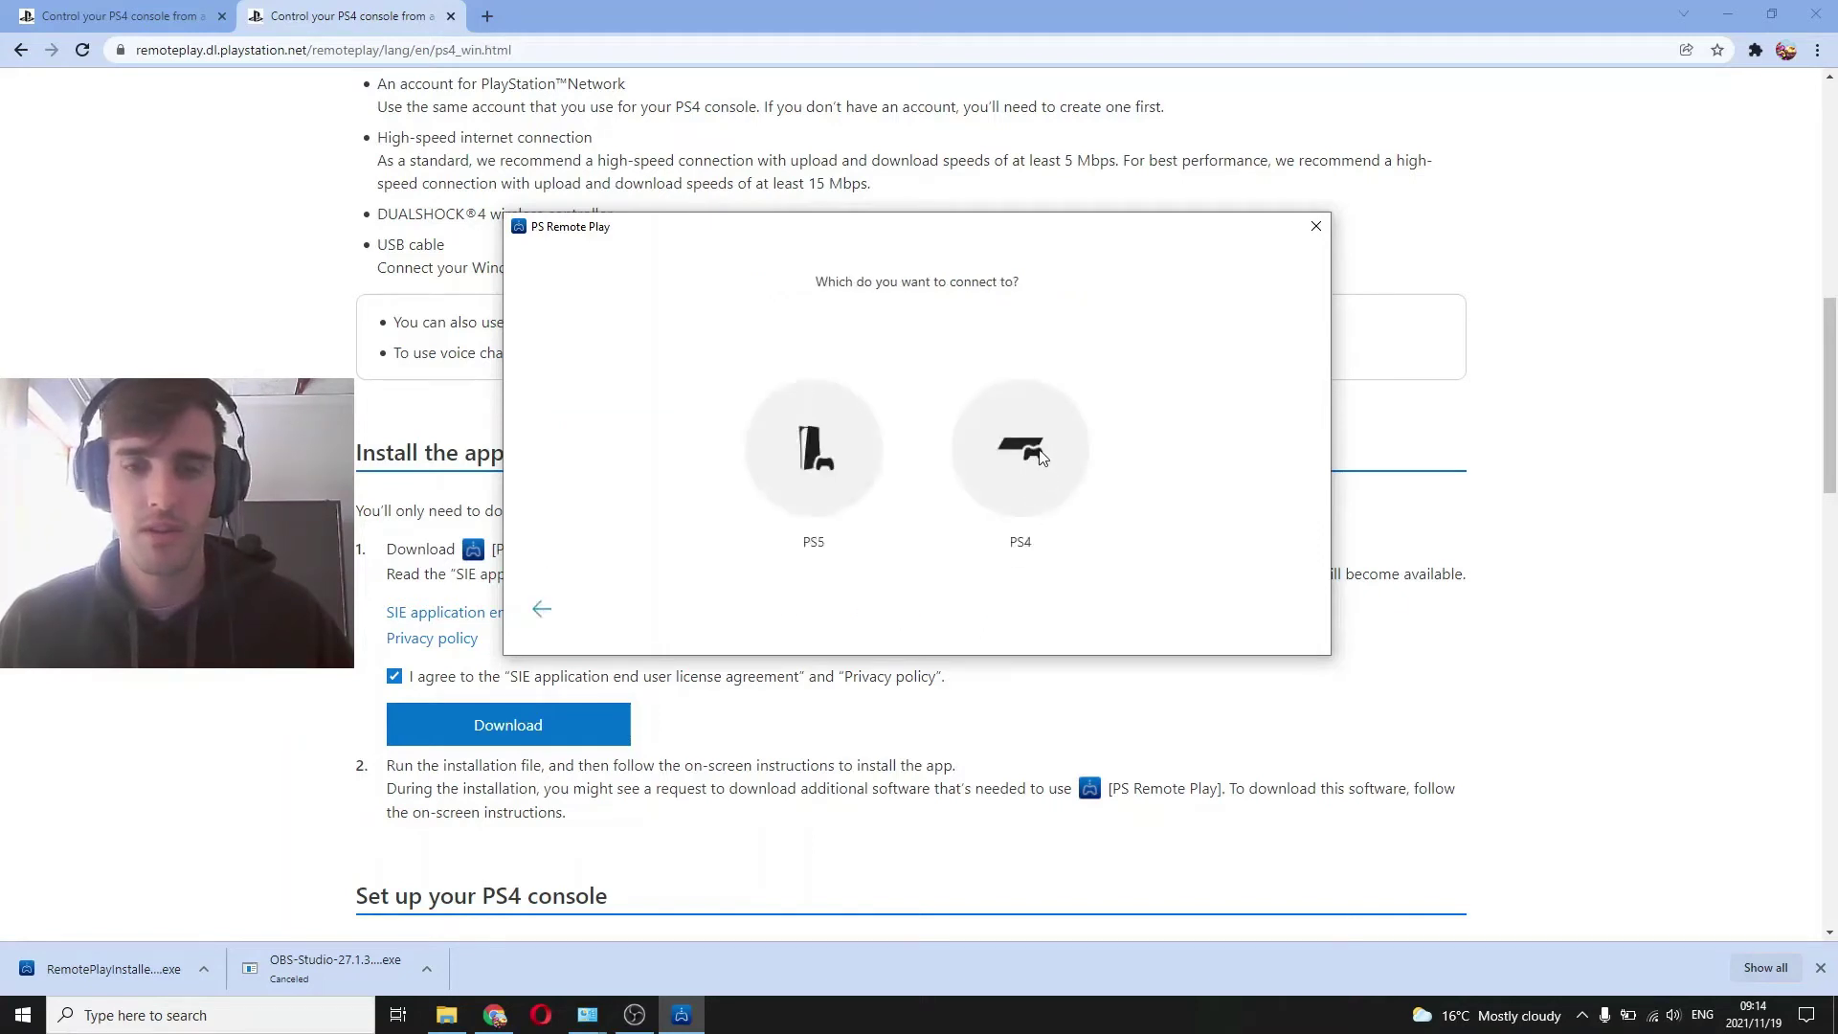
left_click(1033, 452)
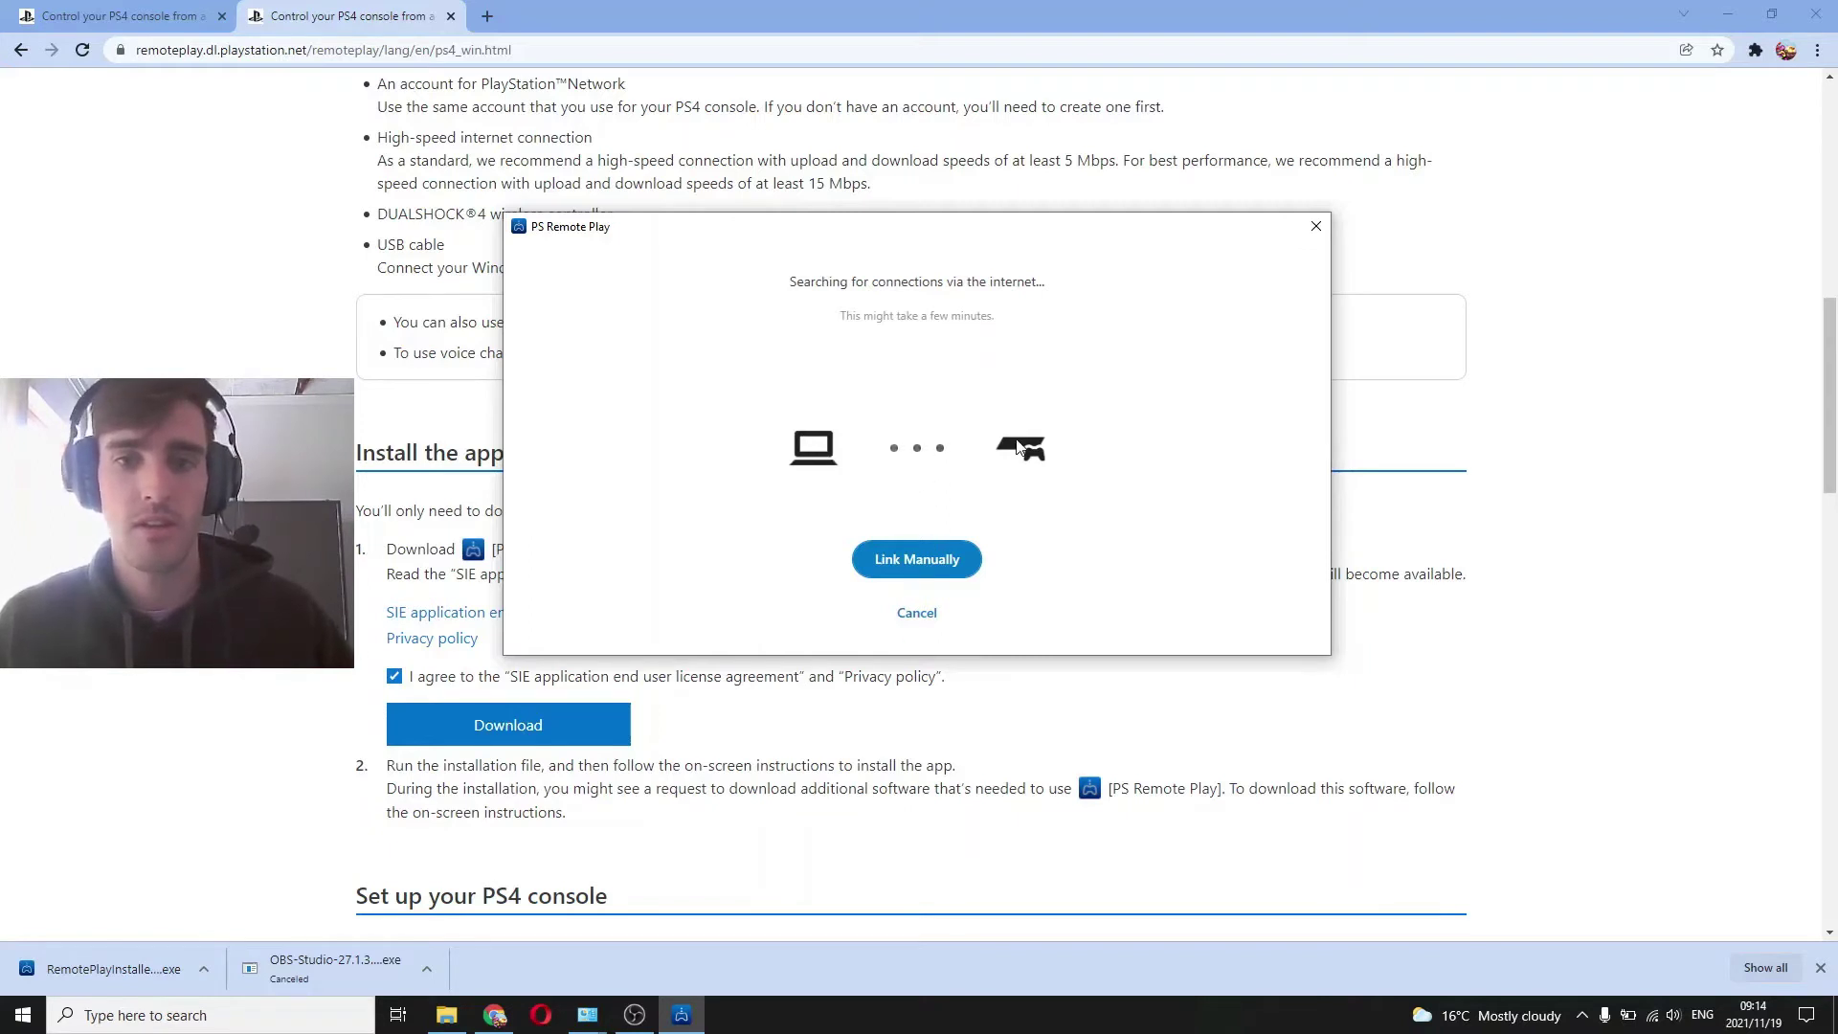
left_click(920, 617)
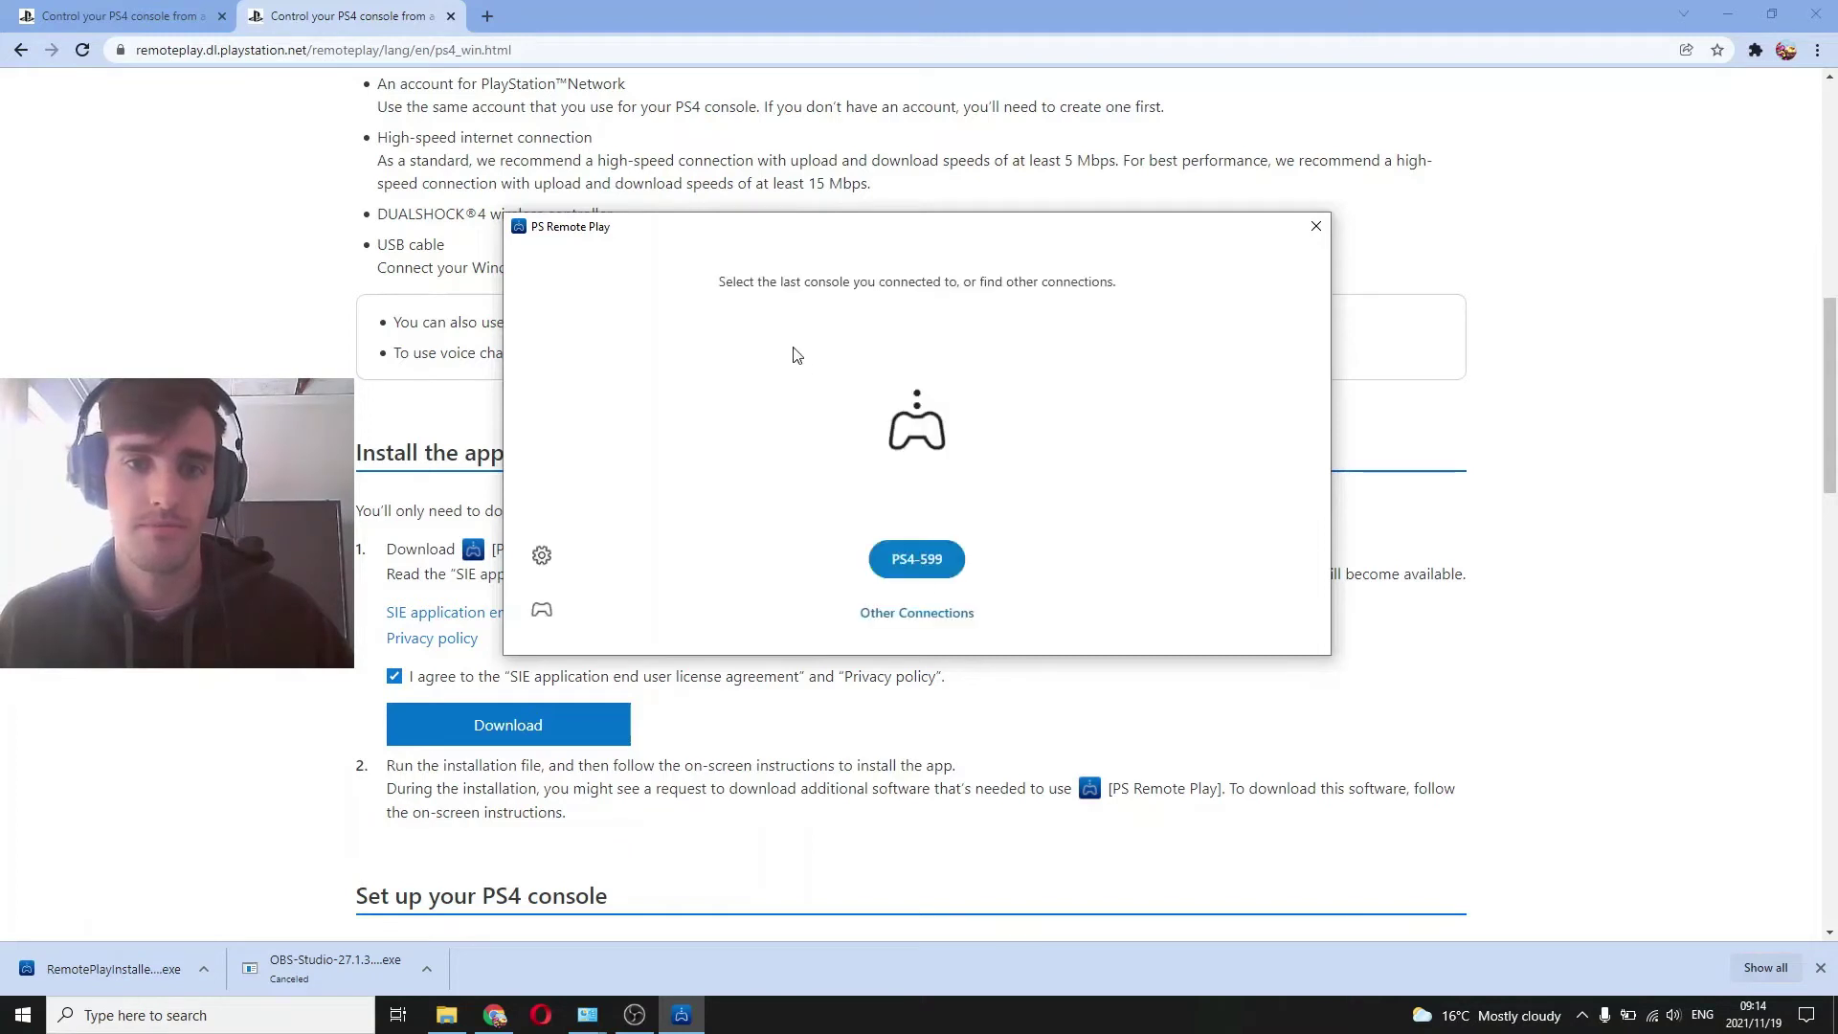
left_click(542, 556)
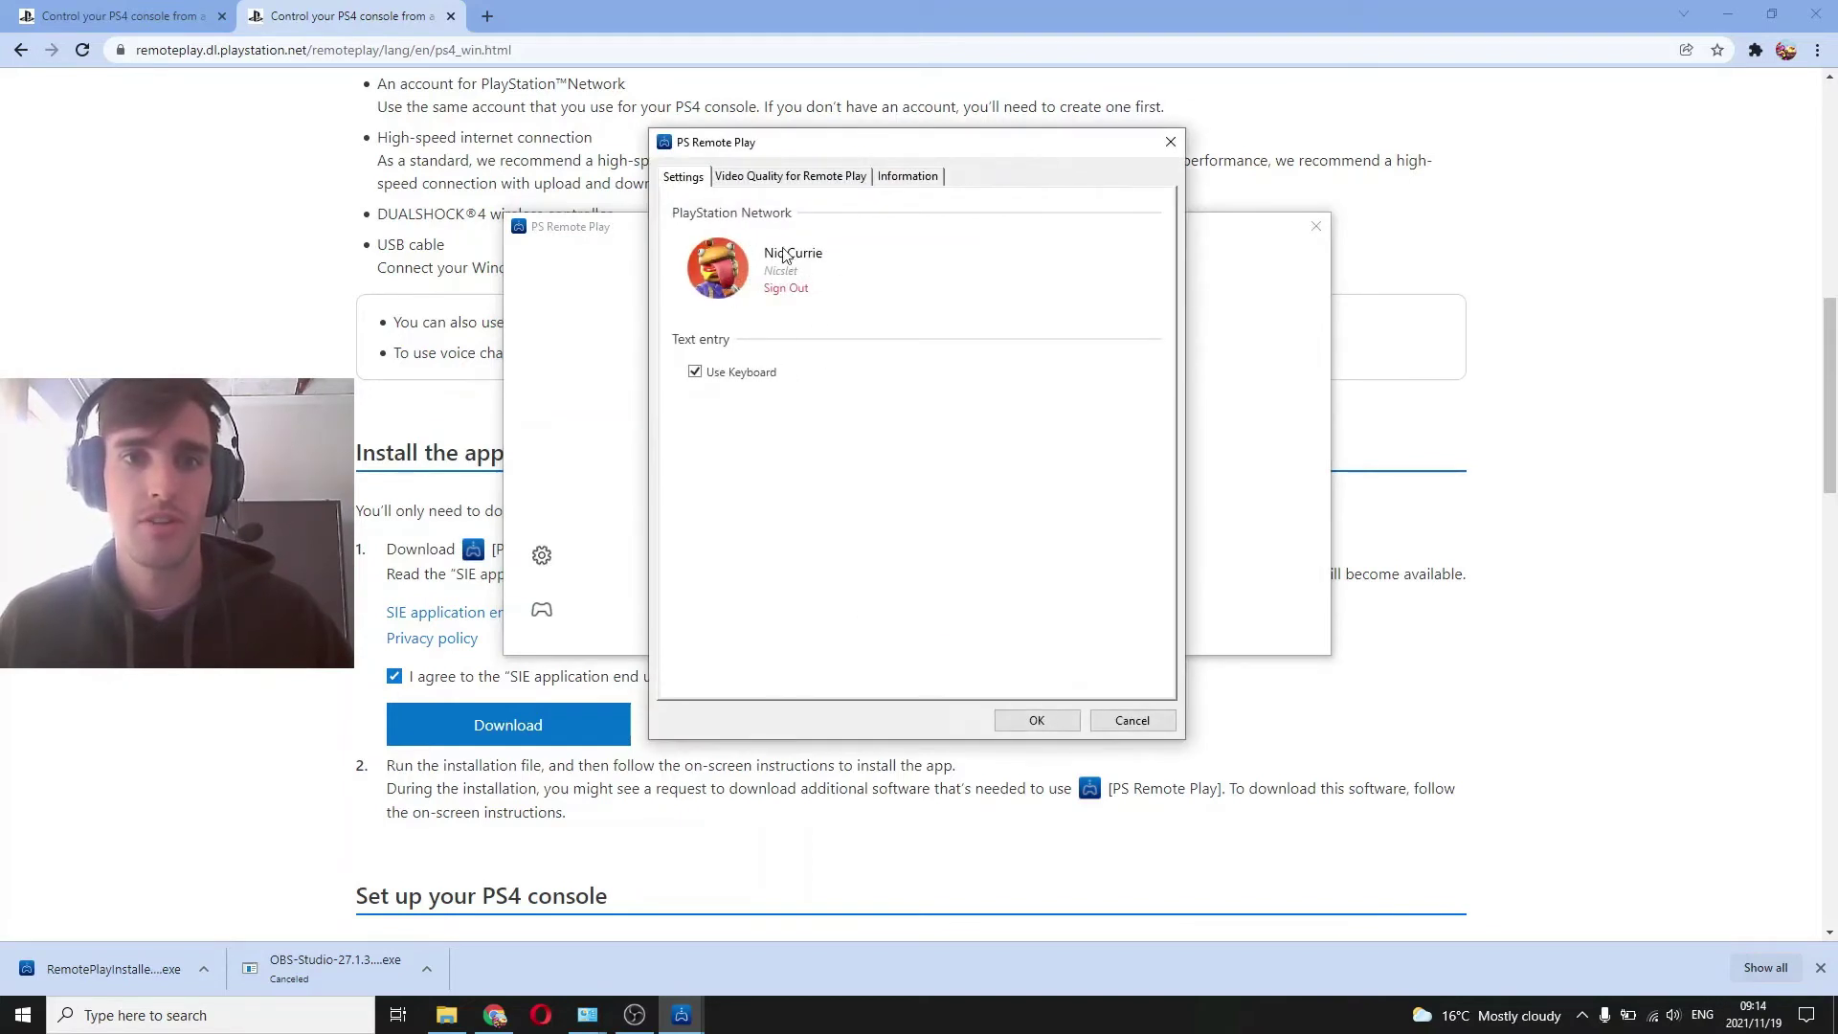
Keep Video Quality at 720p resolution and Standard frame rate, and save with OK
left_click(804, 178)
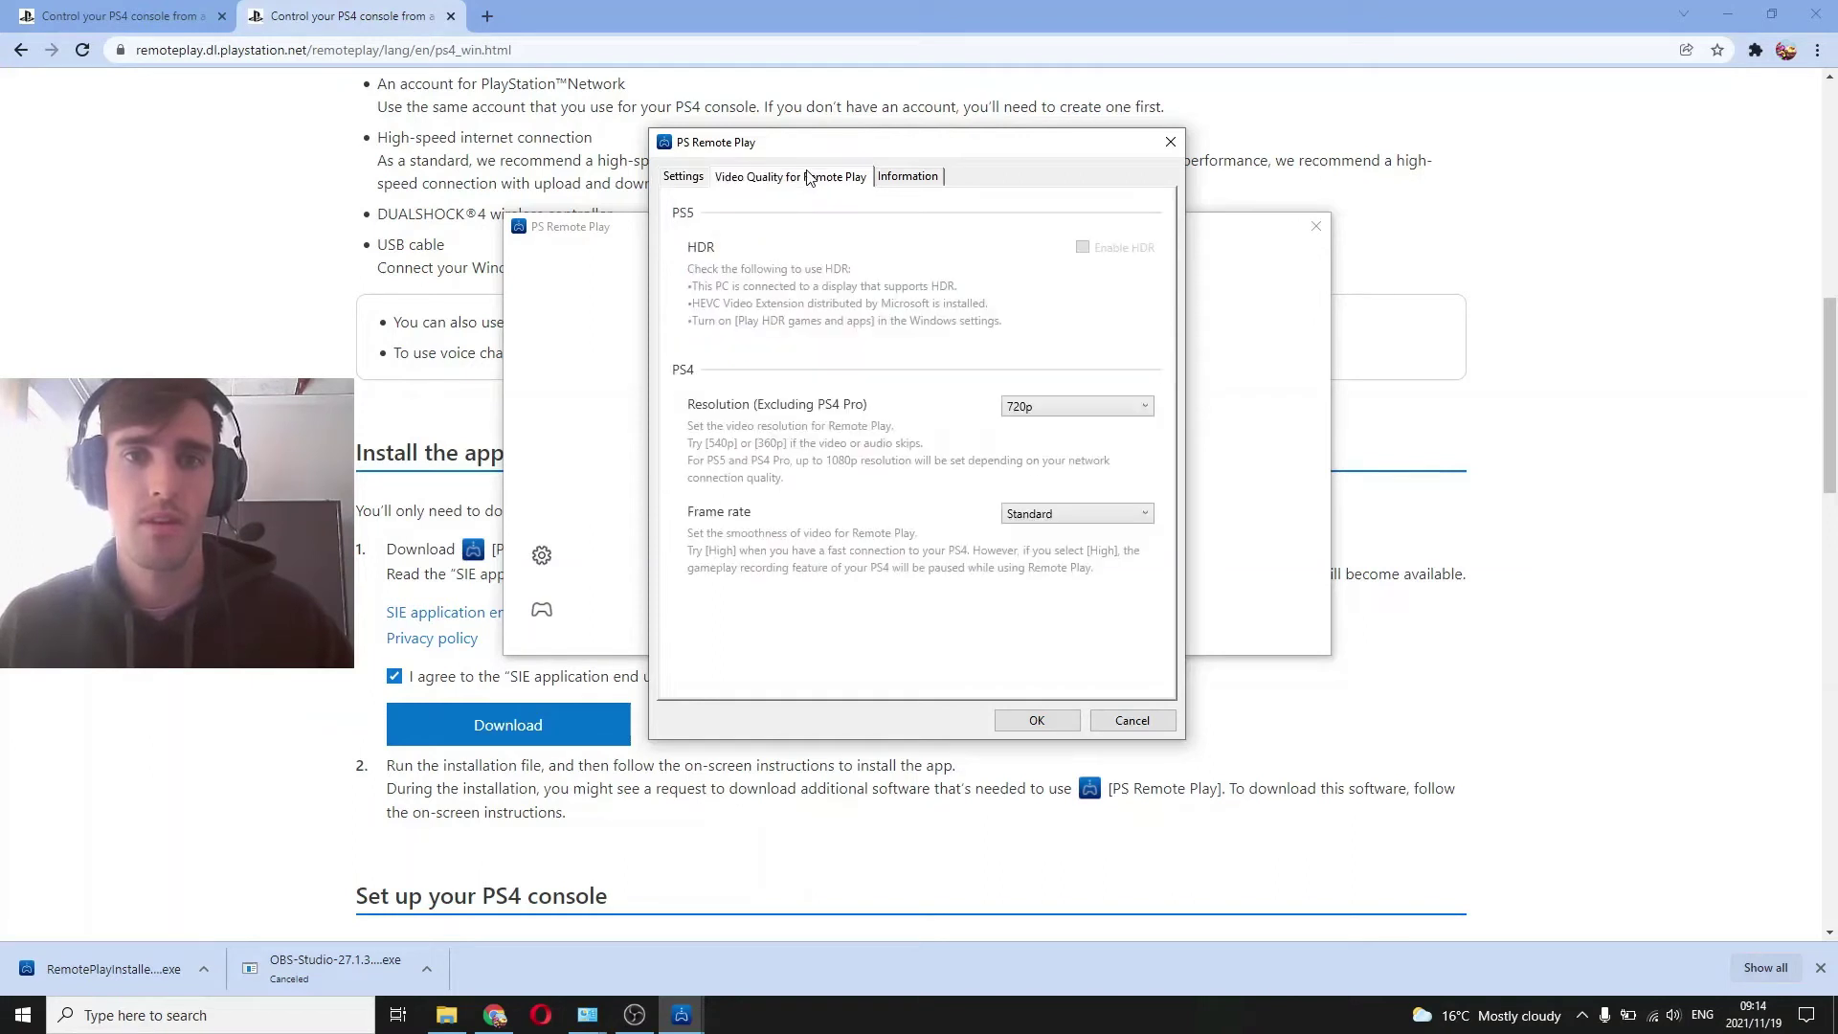
left_click(1143, 407)
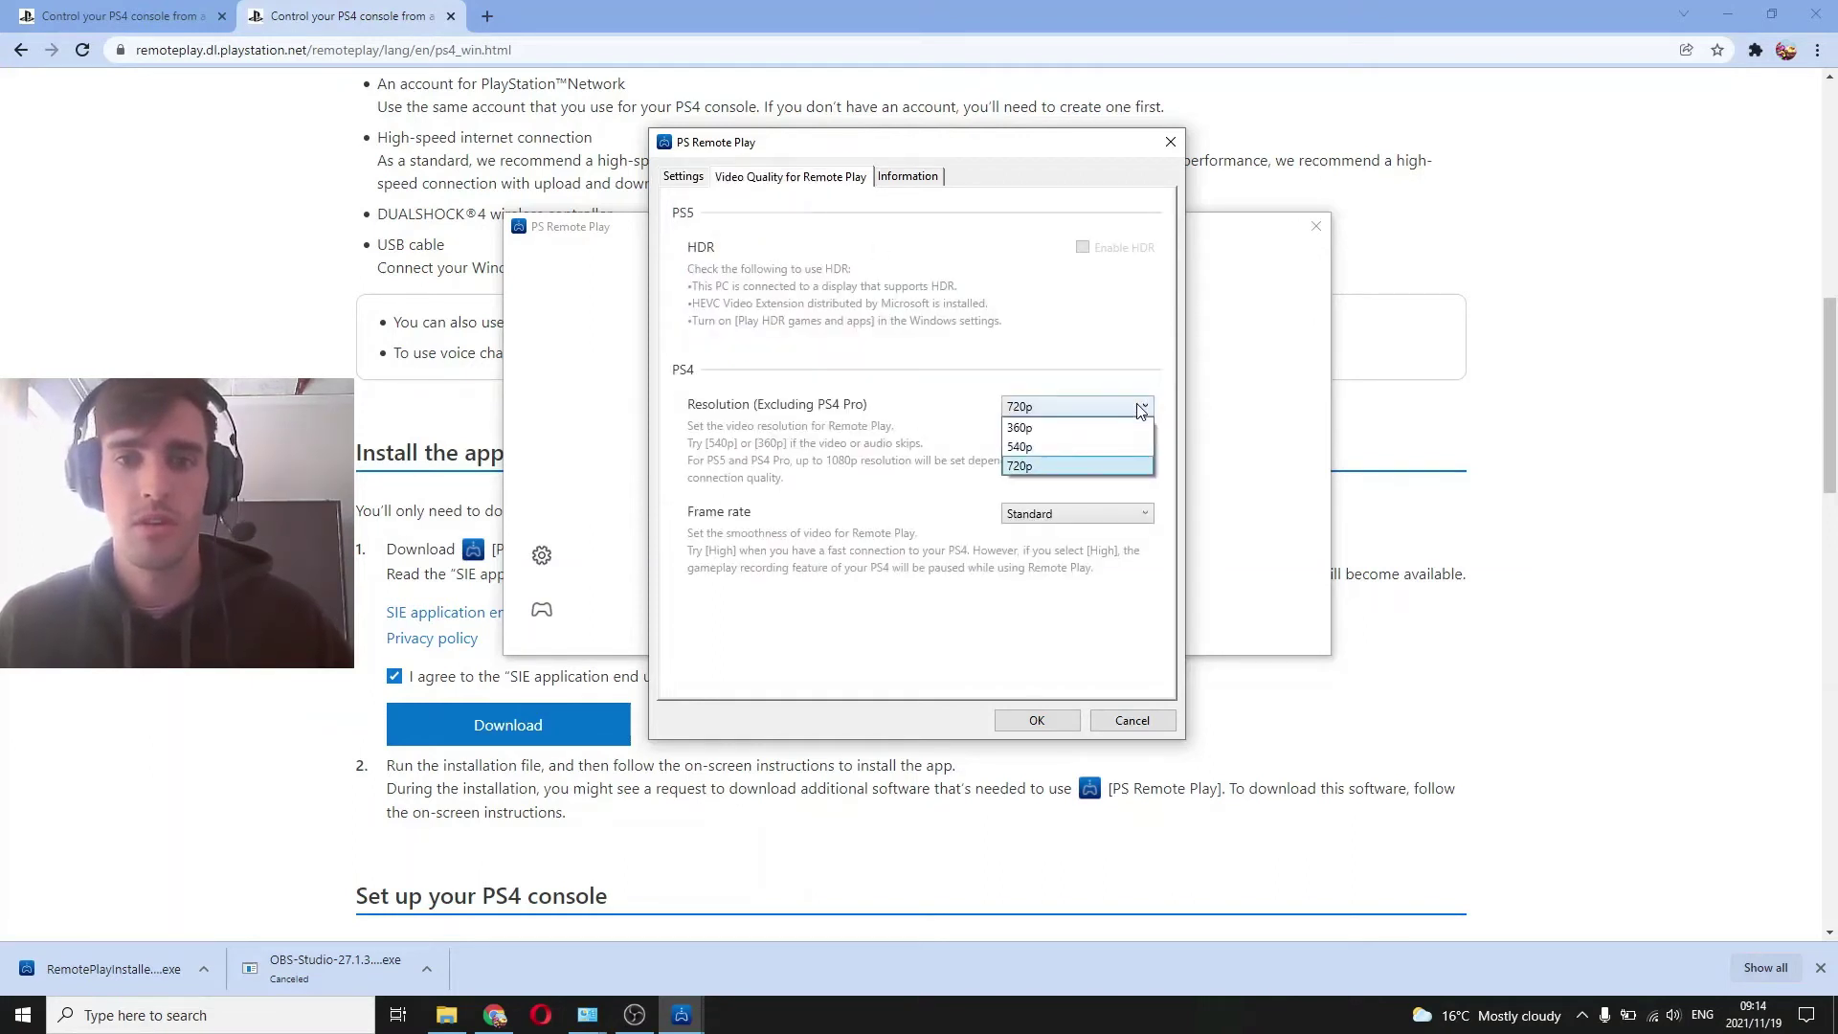
left_click(1015, 471)
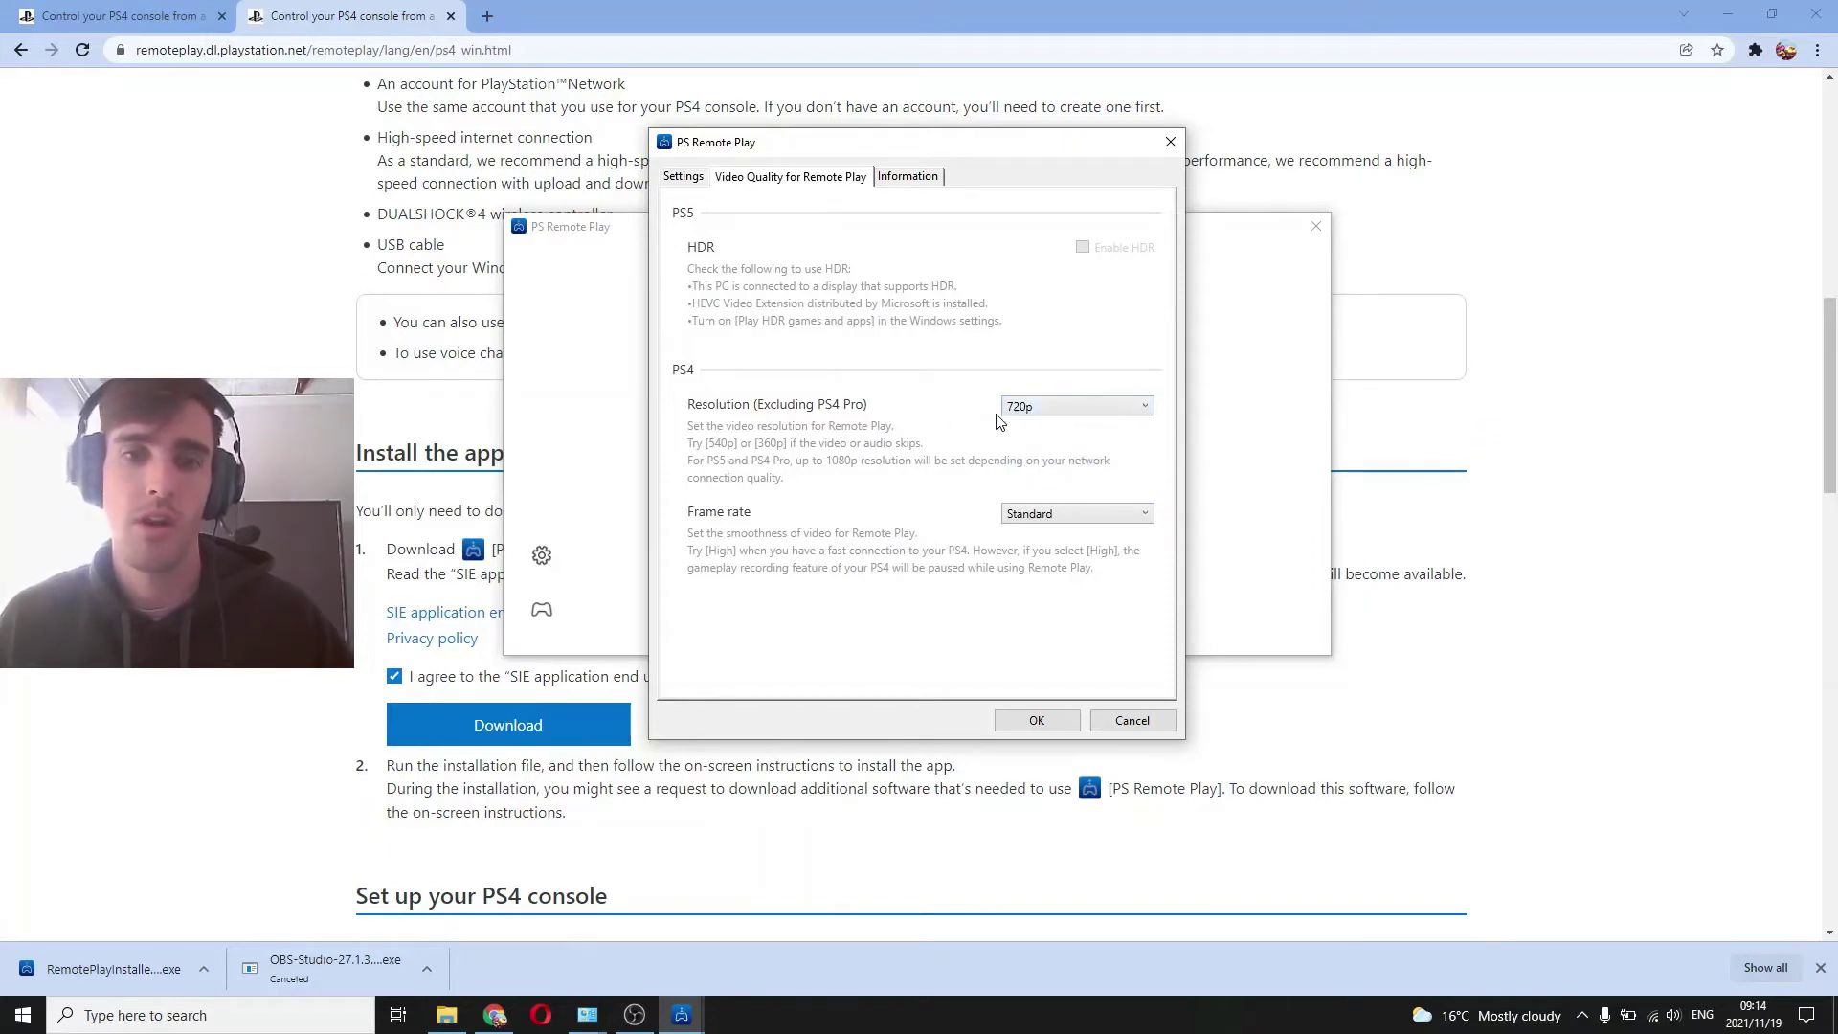
left_click(1128, 517)
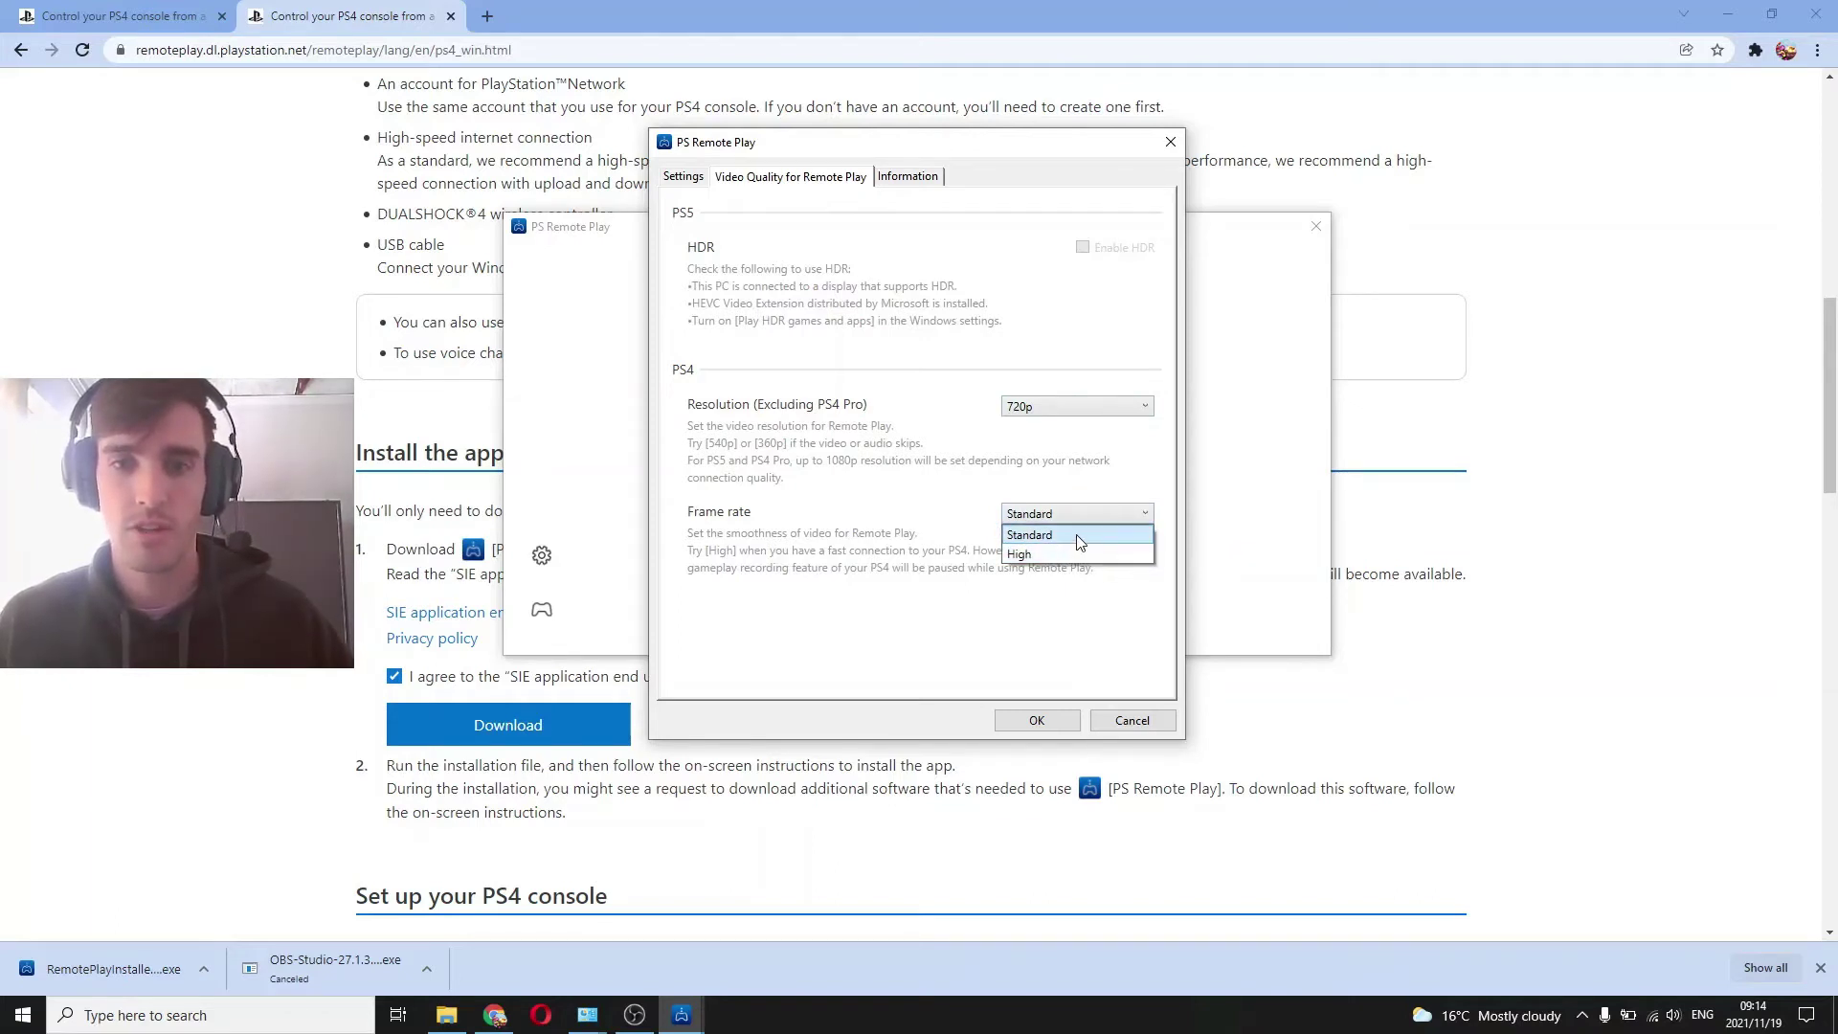
left_click(1069, 558)
left_click(1093, 515)
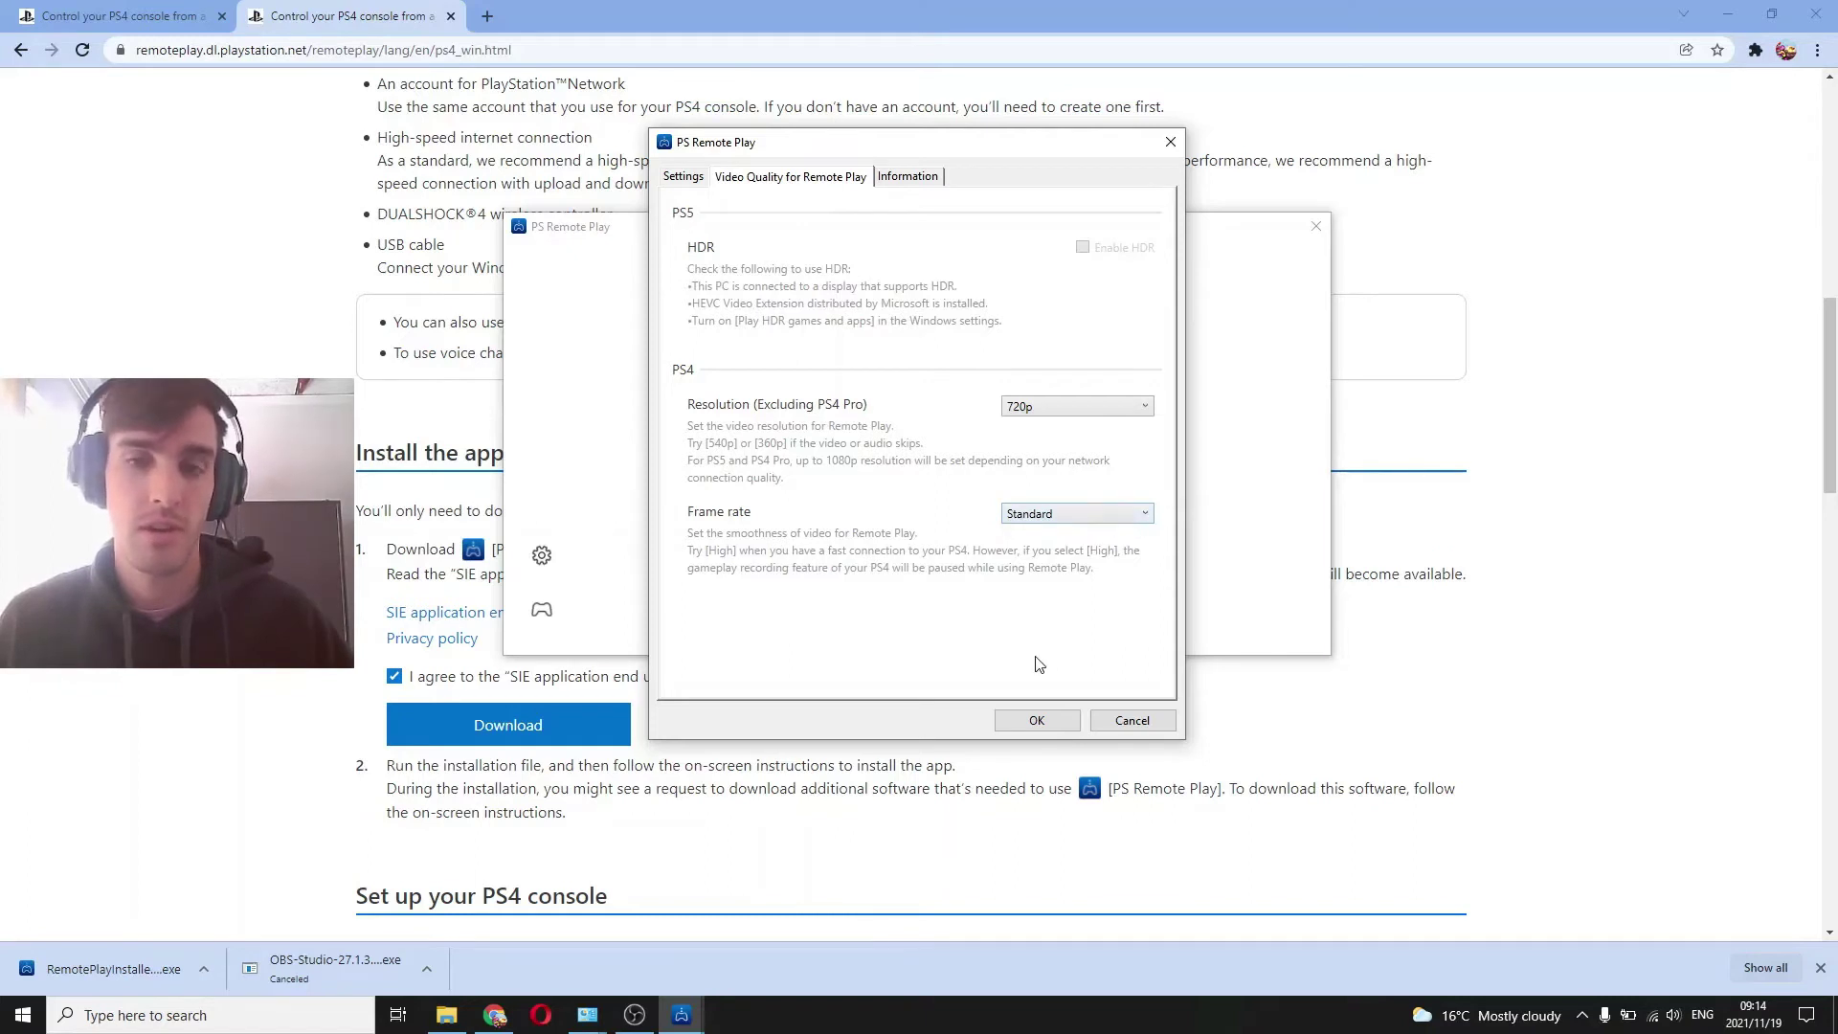
left_click(1036, 721)
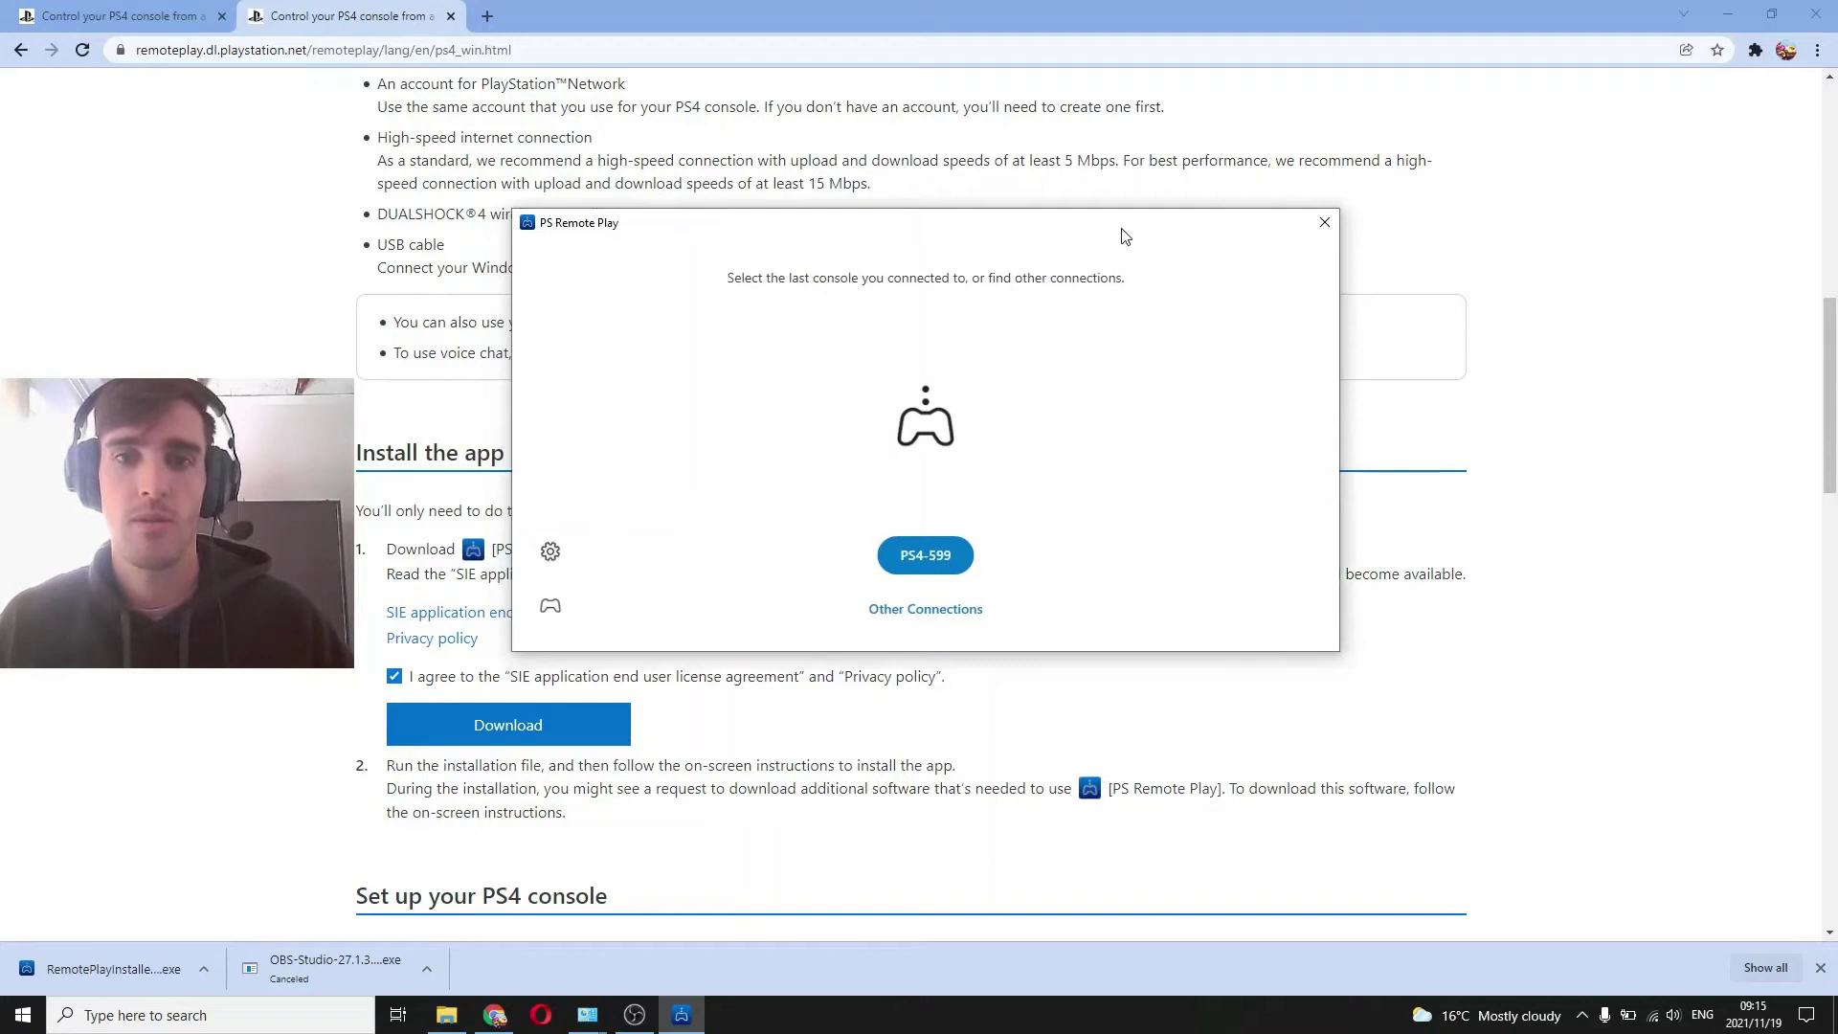
Nudge the Remote Play window and connect to PS4-599 to stream its home screen
left_click_drag(1109, 249, 1122, 242)
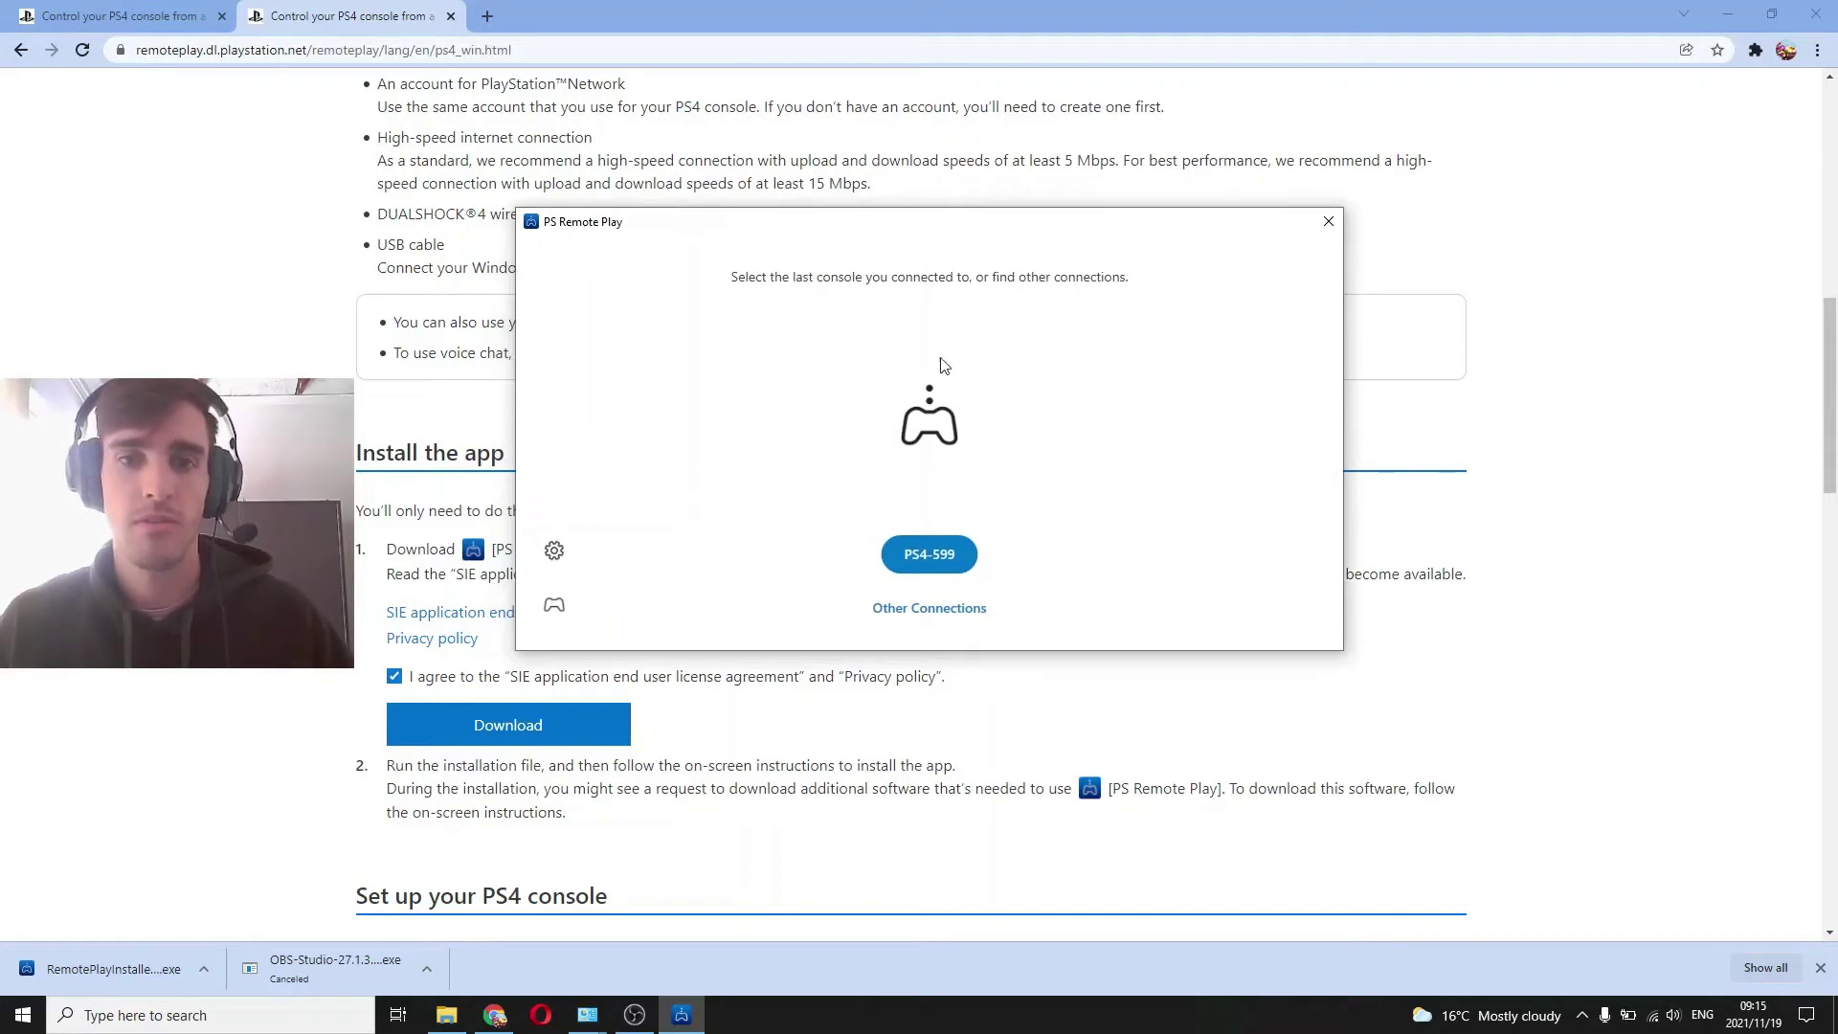
left_click(936, 556)
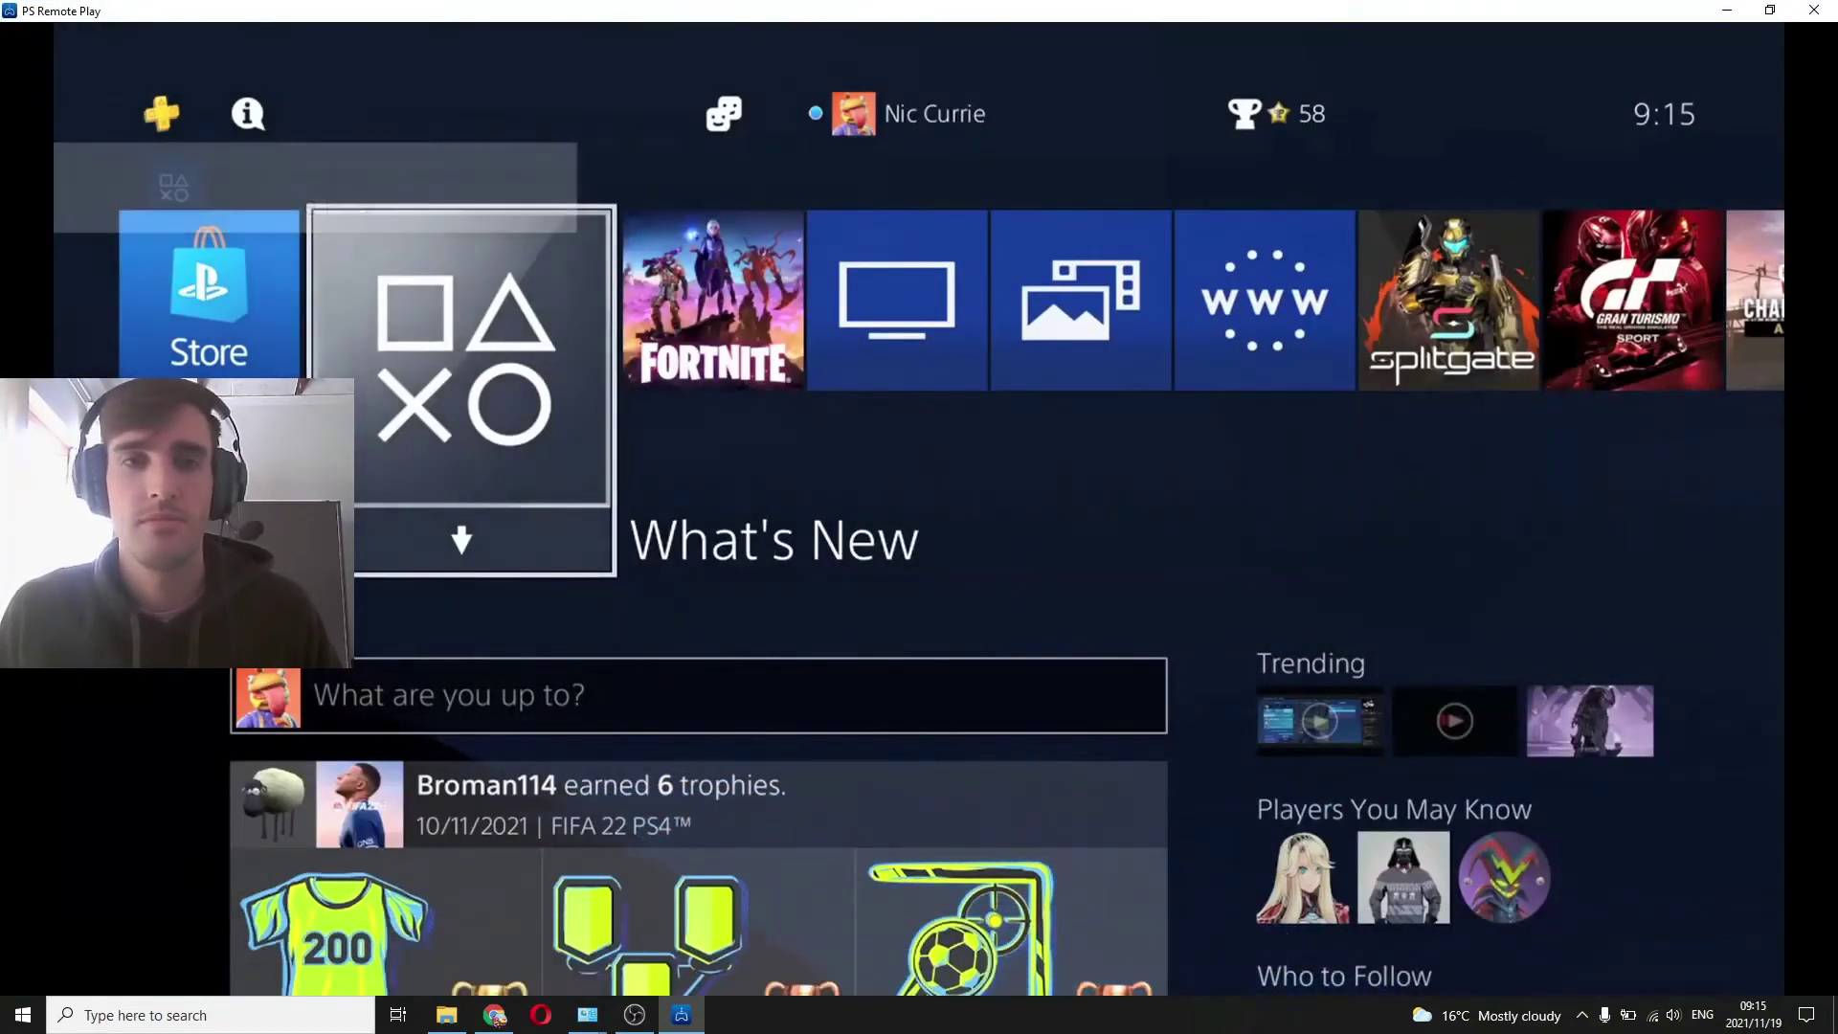
Browse the PS4 home tiles and unmute the microphone from the Remote Play toolbar
key("Right")
key("Right")
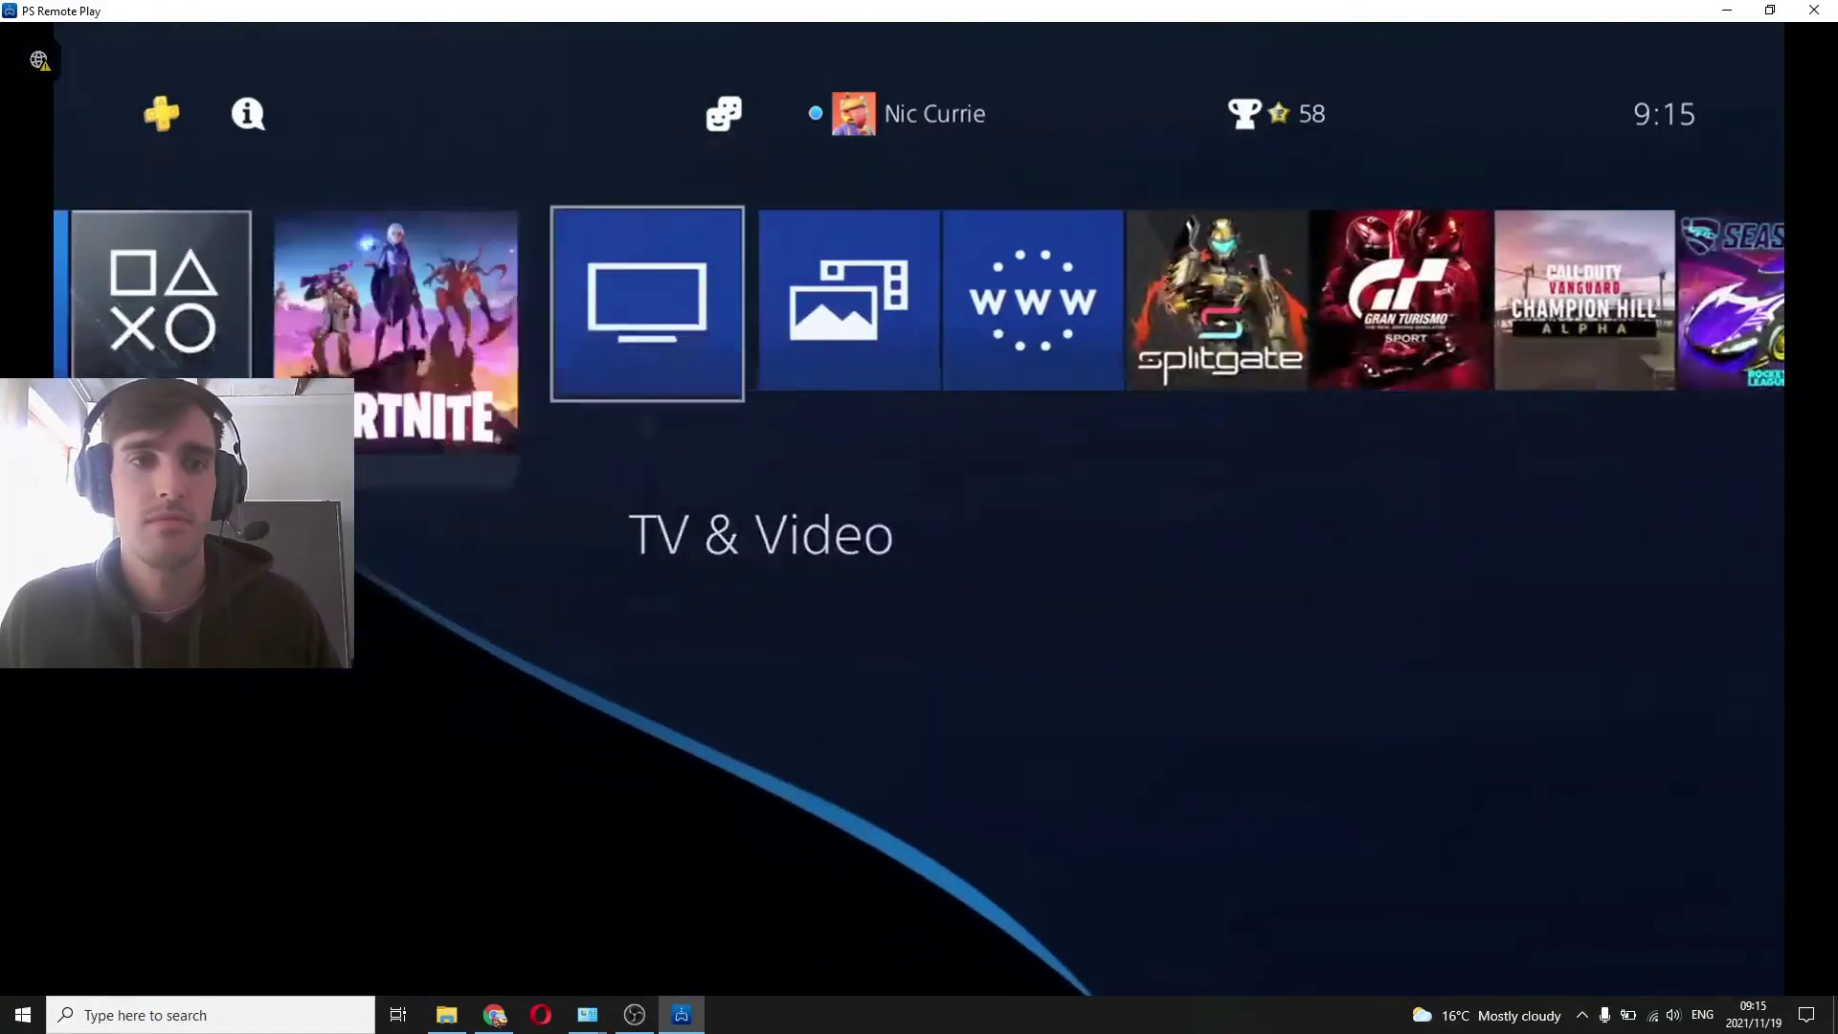
key("Left")
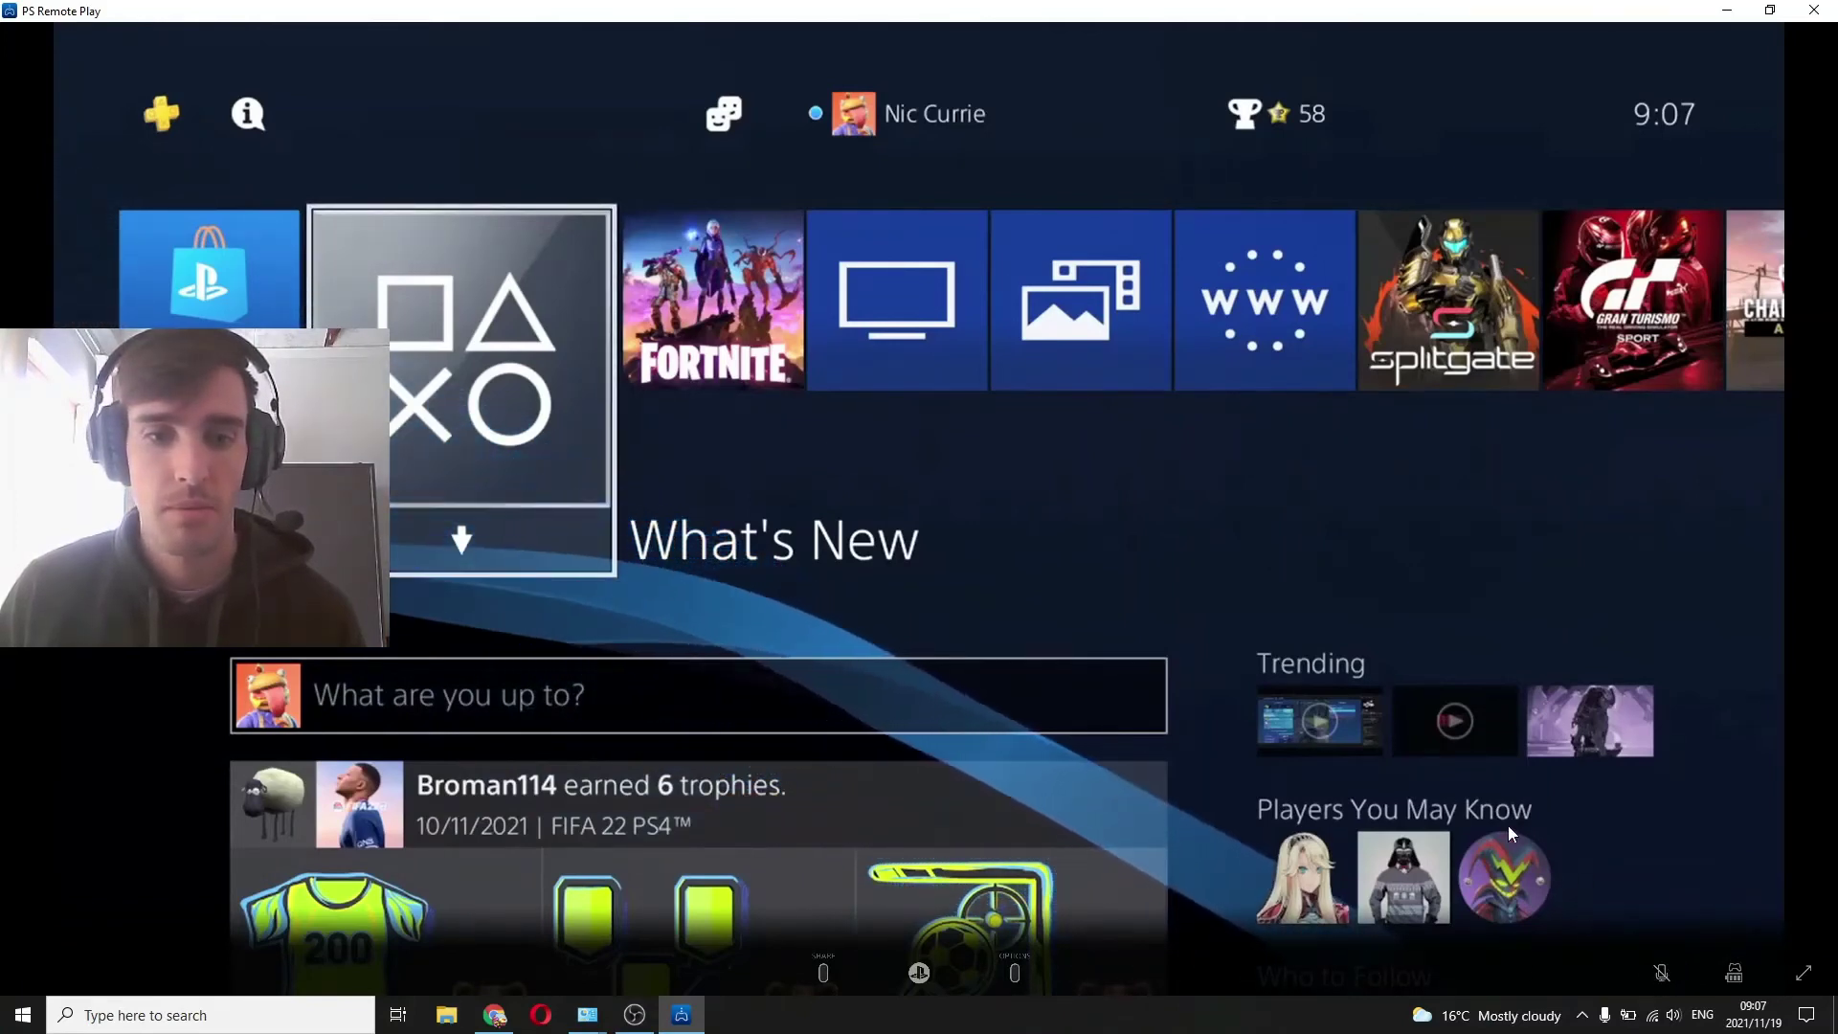
left_click(1663, 975)
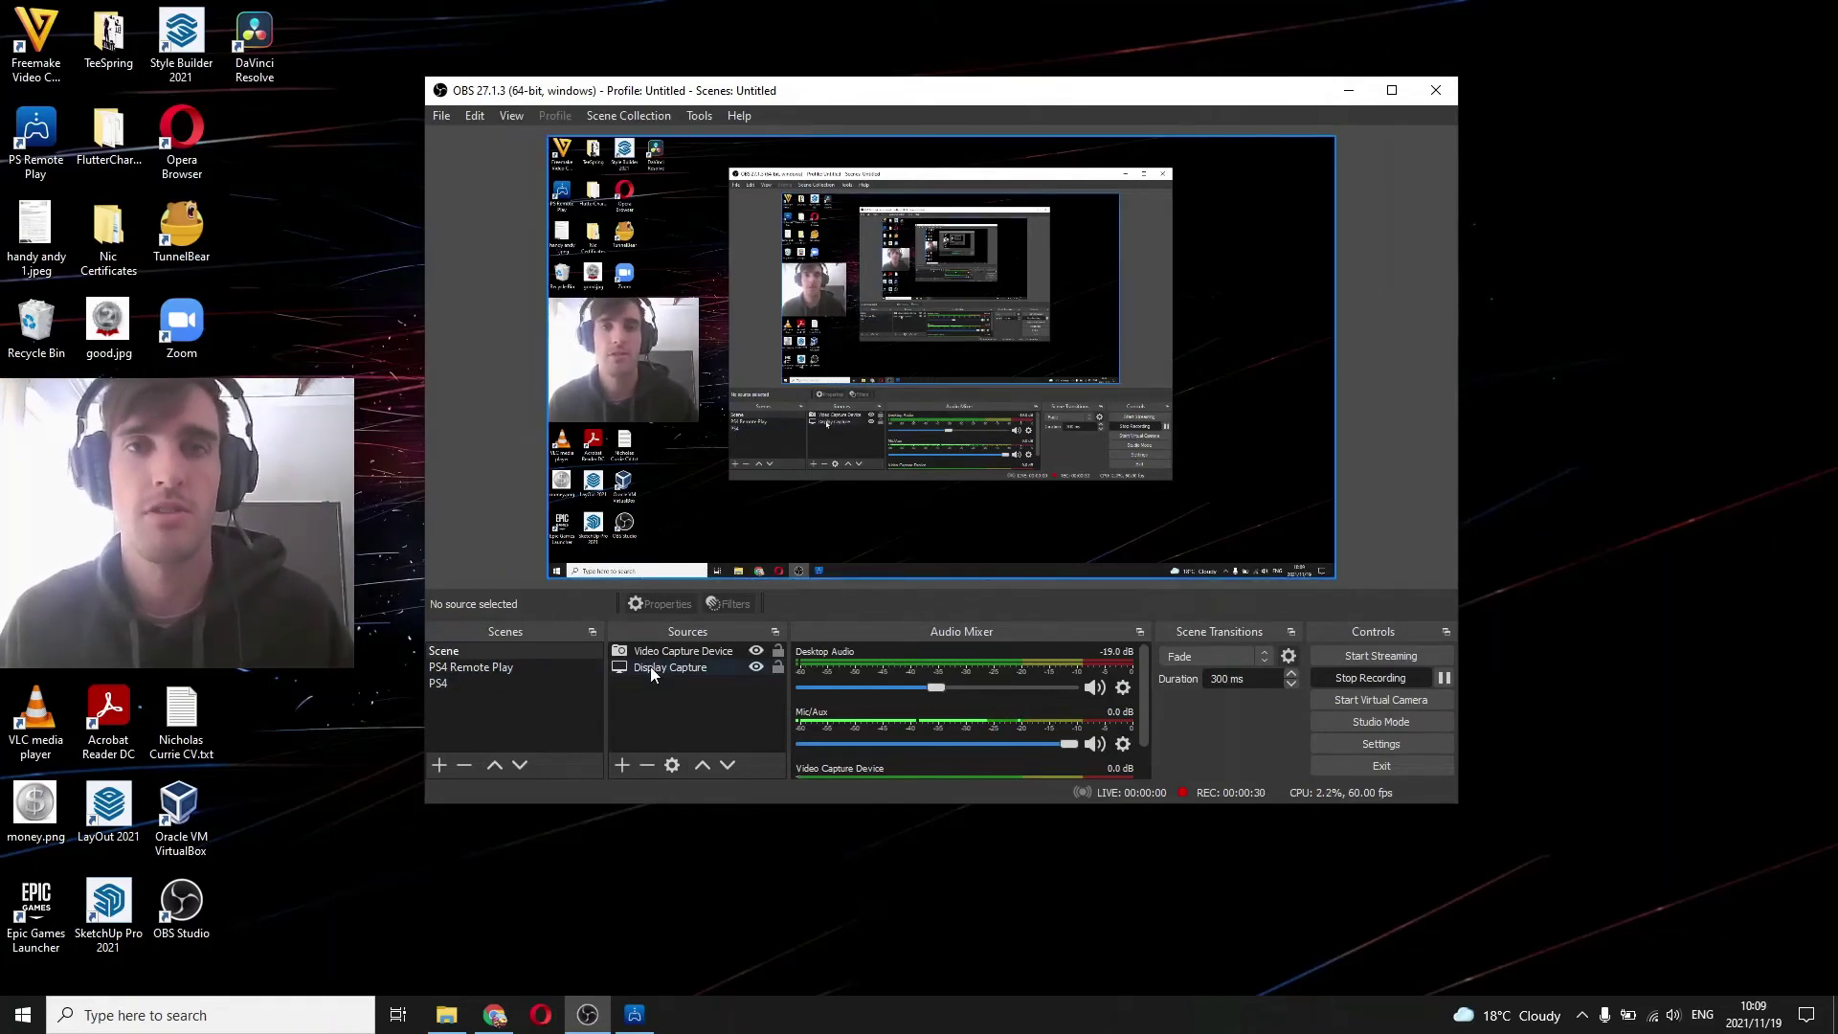
Add a Window Capture source from the Sources + menu, keeping its default name
left_click(623, 766)
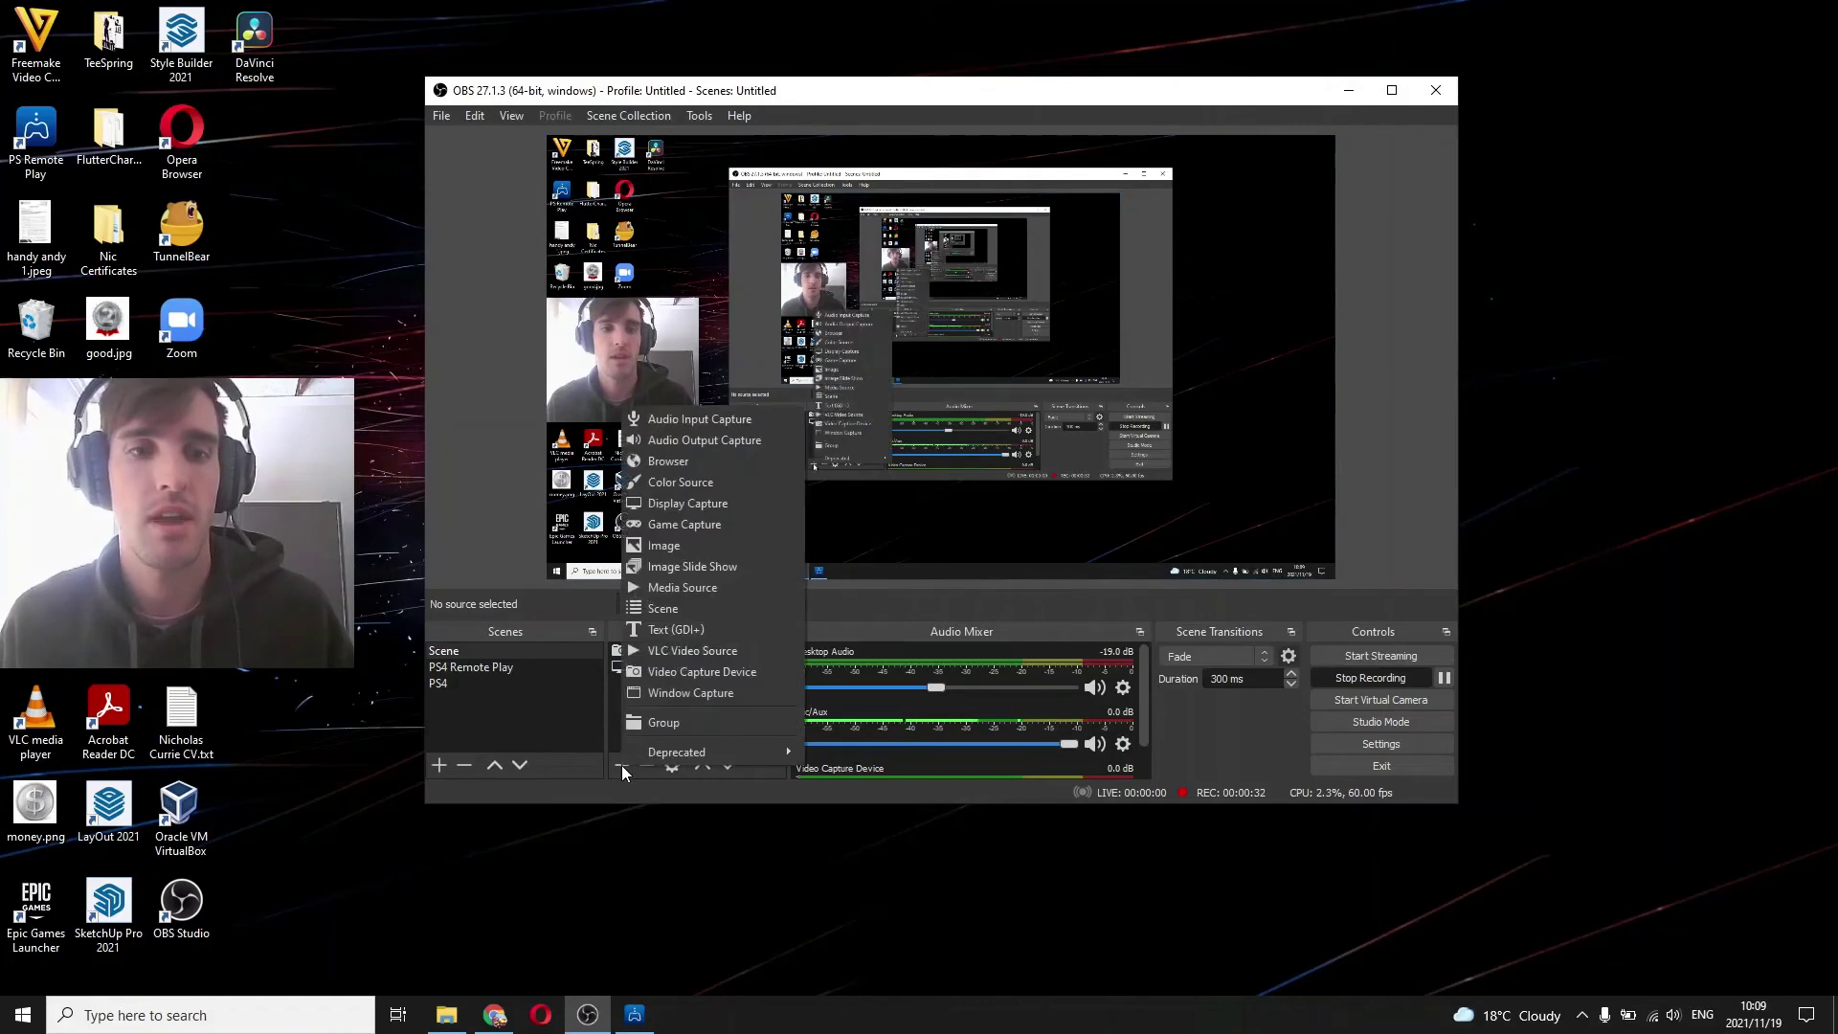
left_click(698, 693)
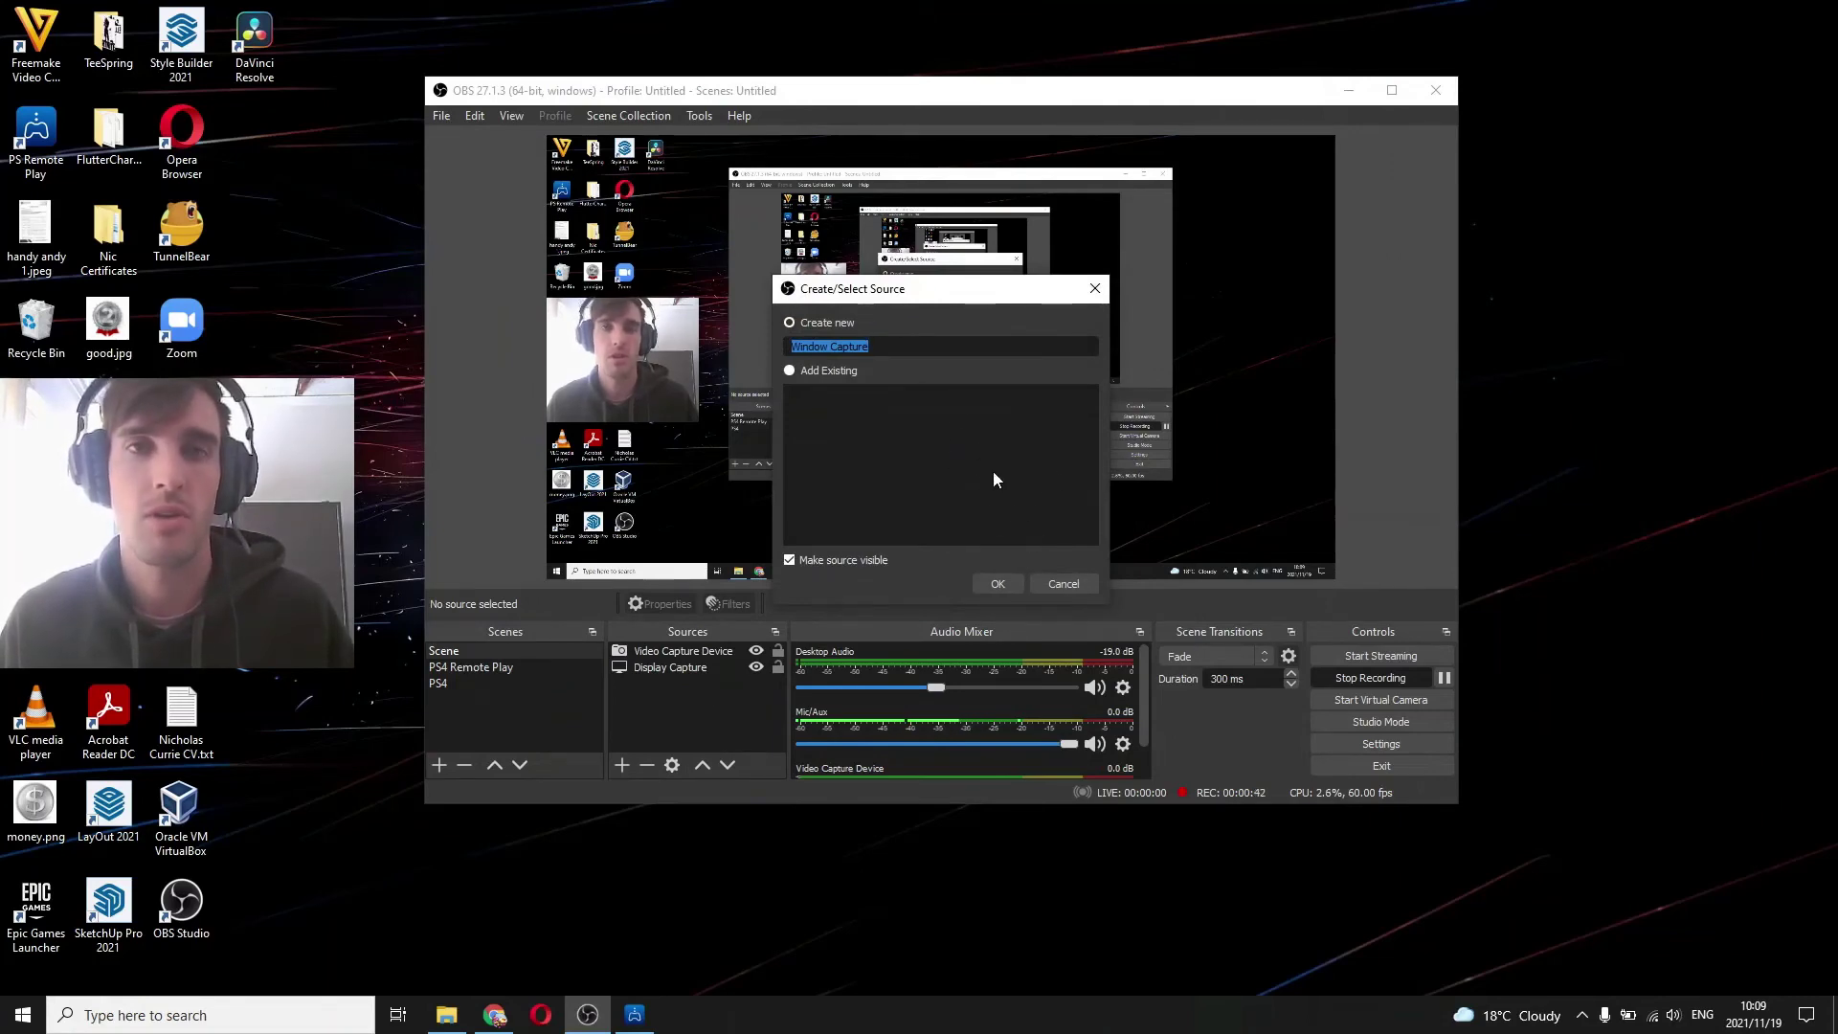
Create the Window Capture source targeting '[RemotePlay.exe]: PS Remote Play'
left_click(998, 583)
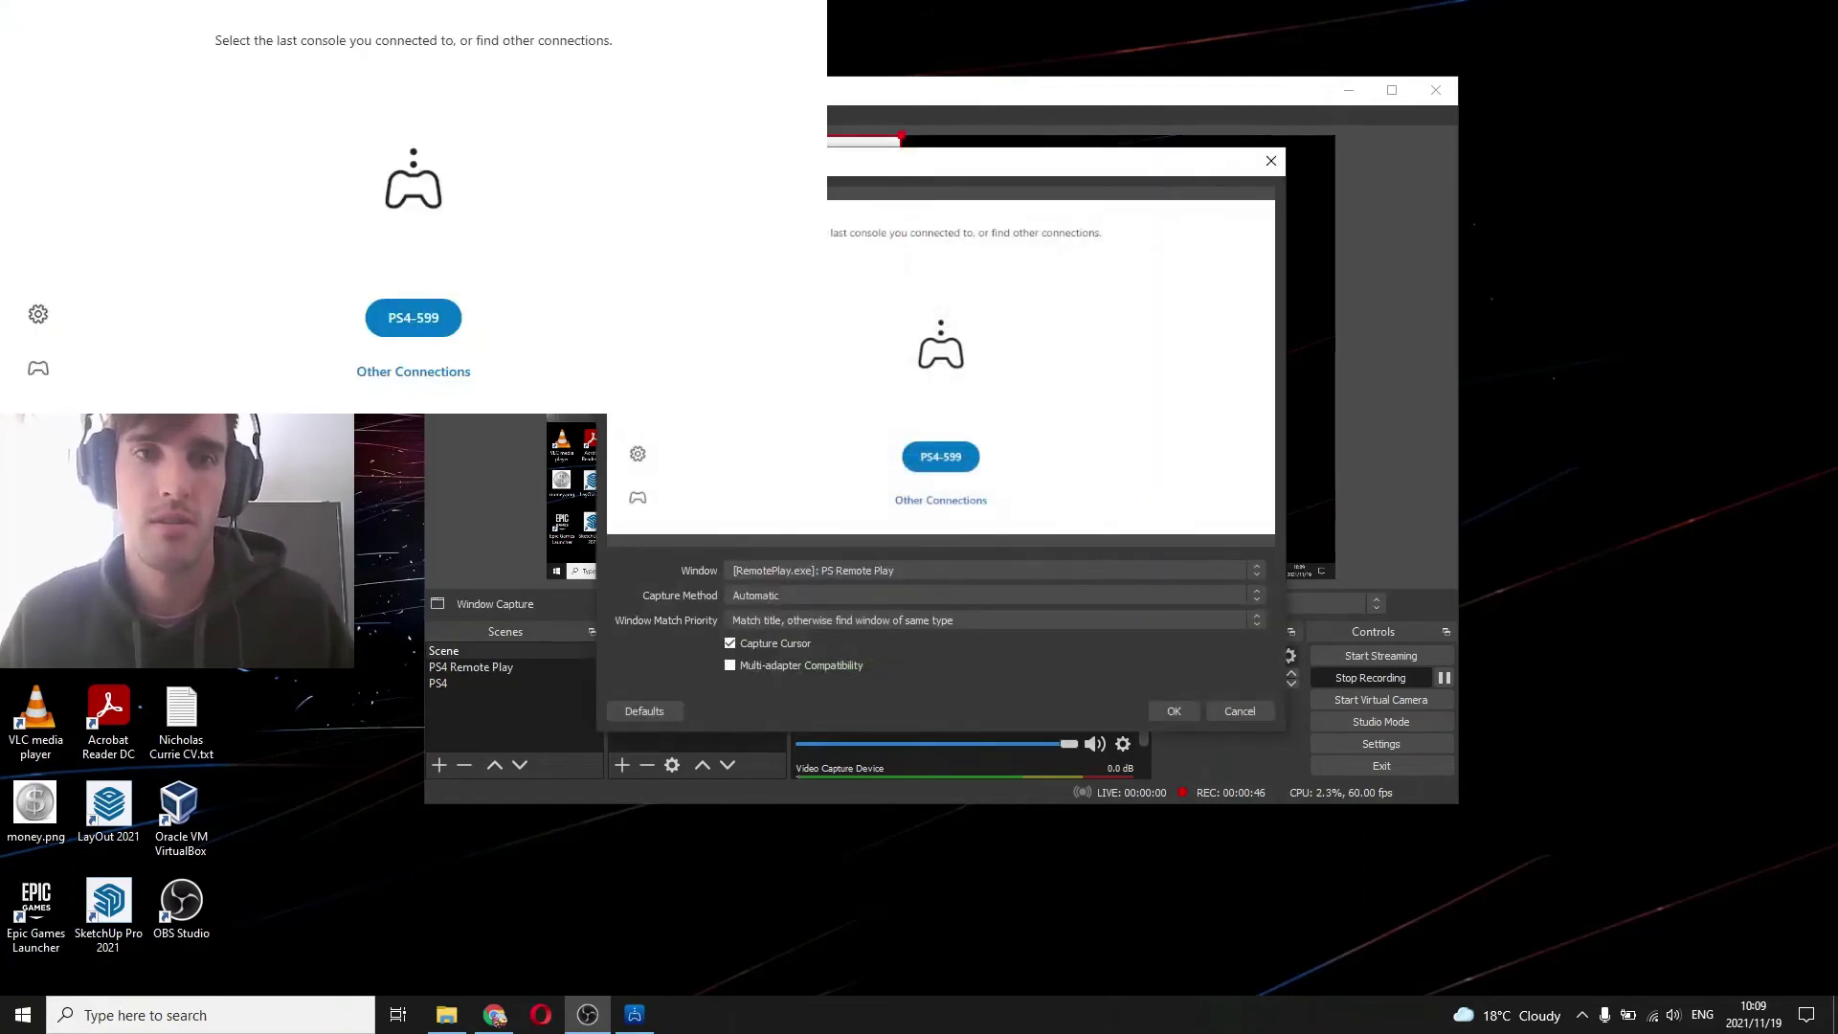
left_click(1217, 569)
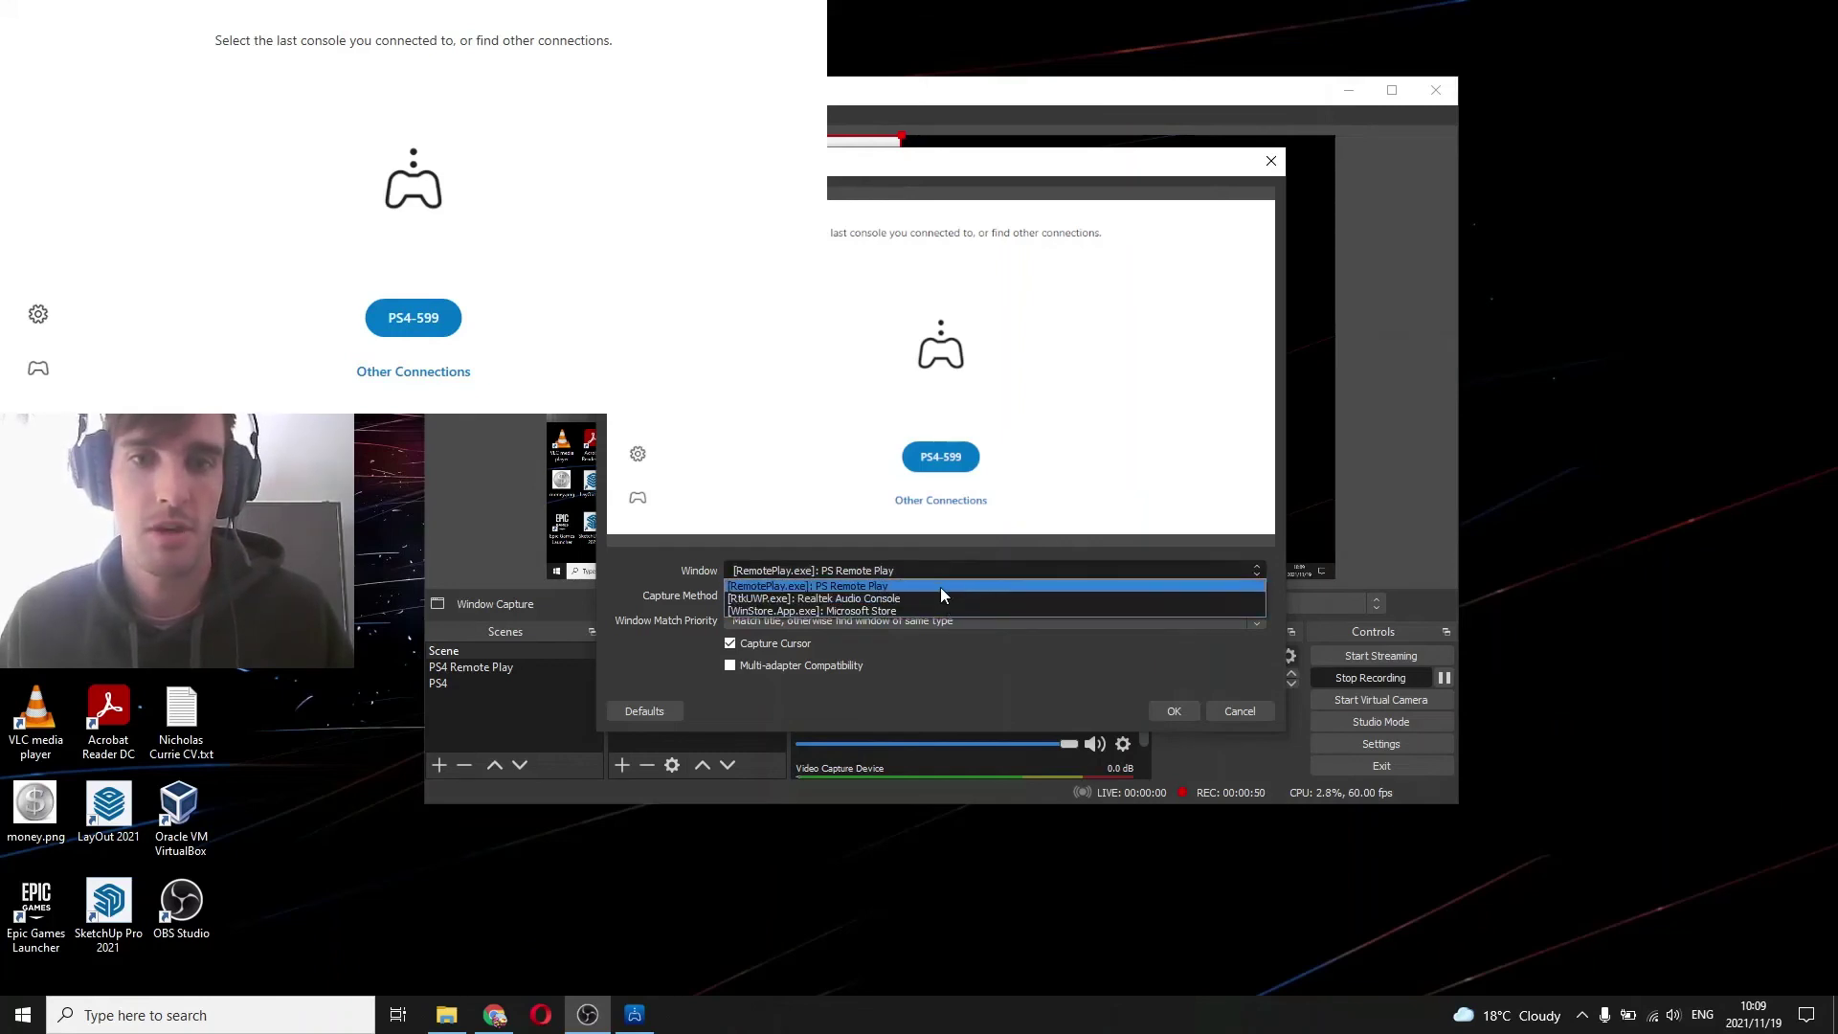
left_click(887, 587)
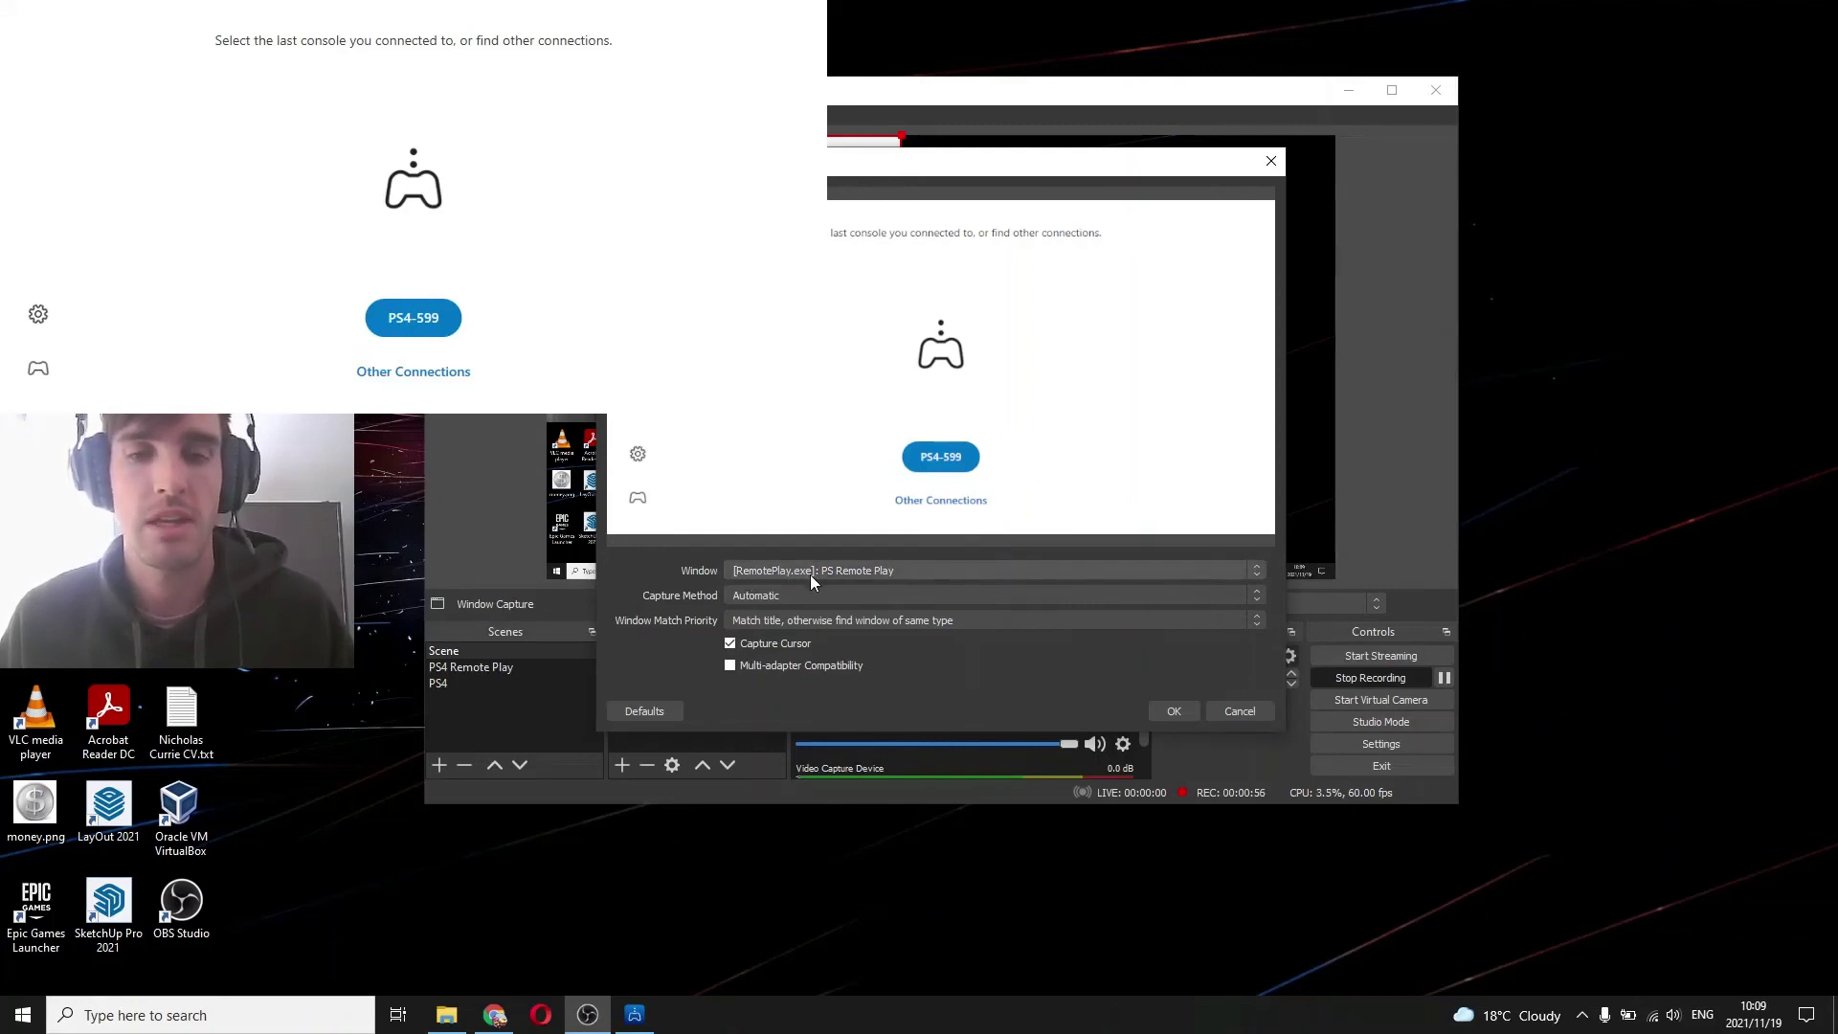
left_click(1173, 711)
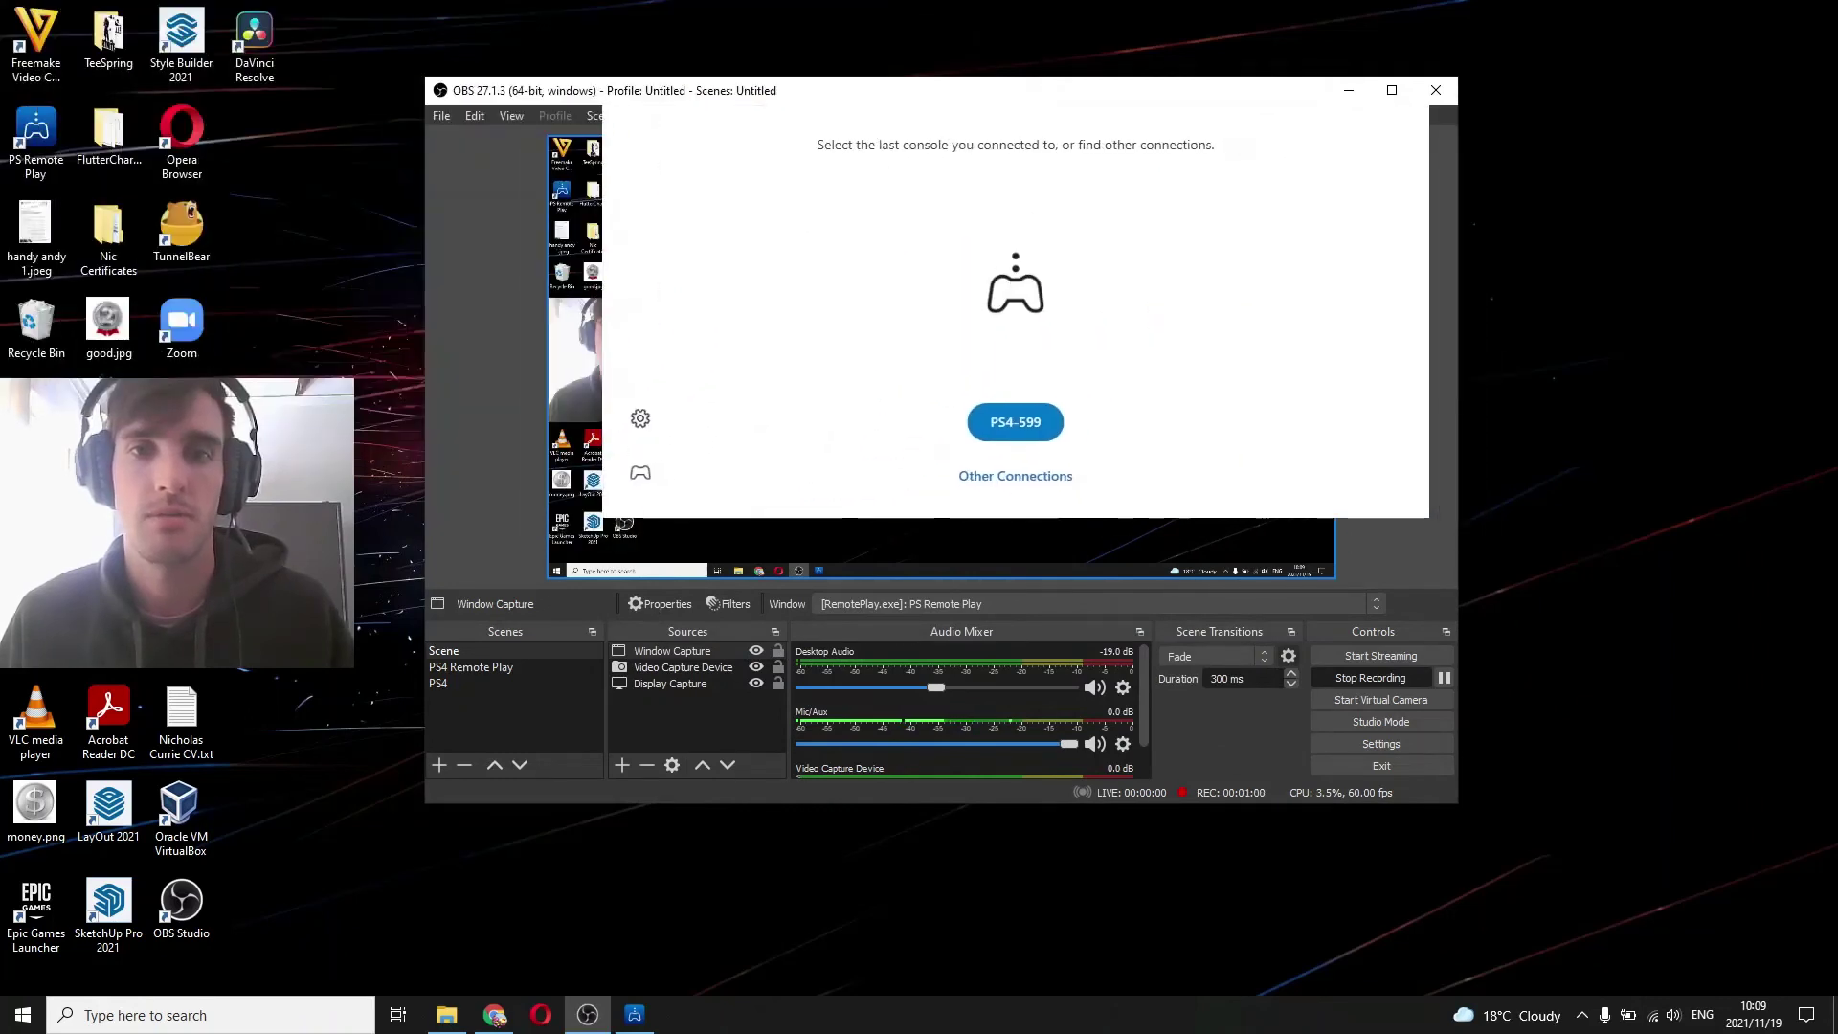
Enlarge and reposition the Remote Play window, then minimize it to reveal OBS
left_click_drag(1428, 514, 1821, 716)
left_click_drag(1005, 115, 793, 77)
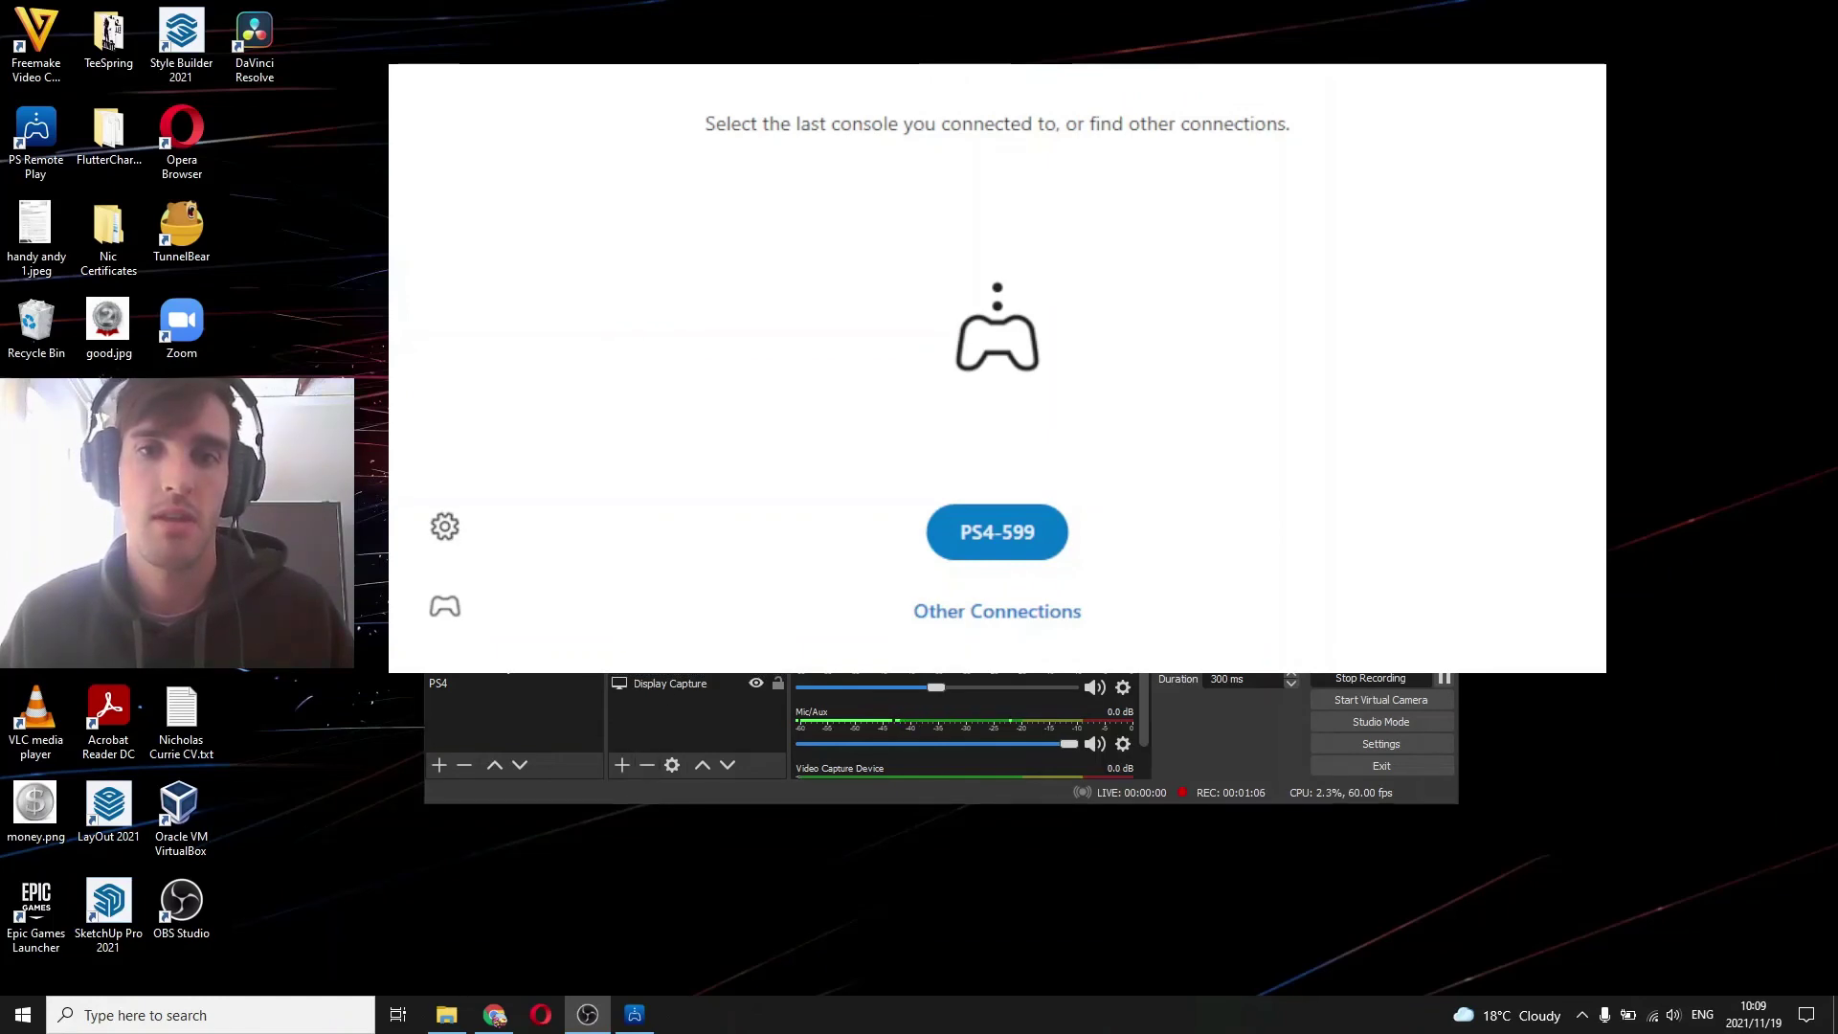
key("super+Down")
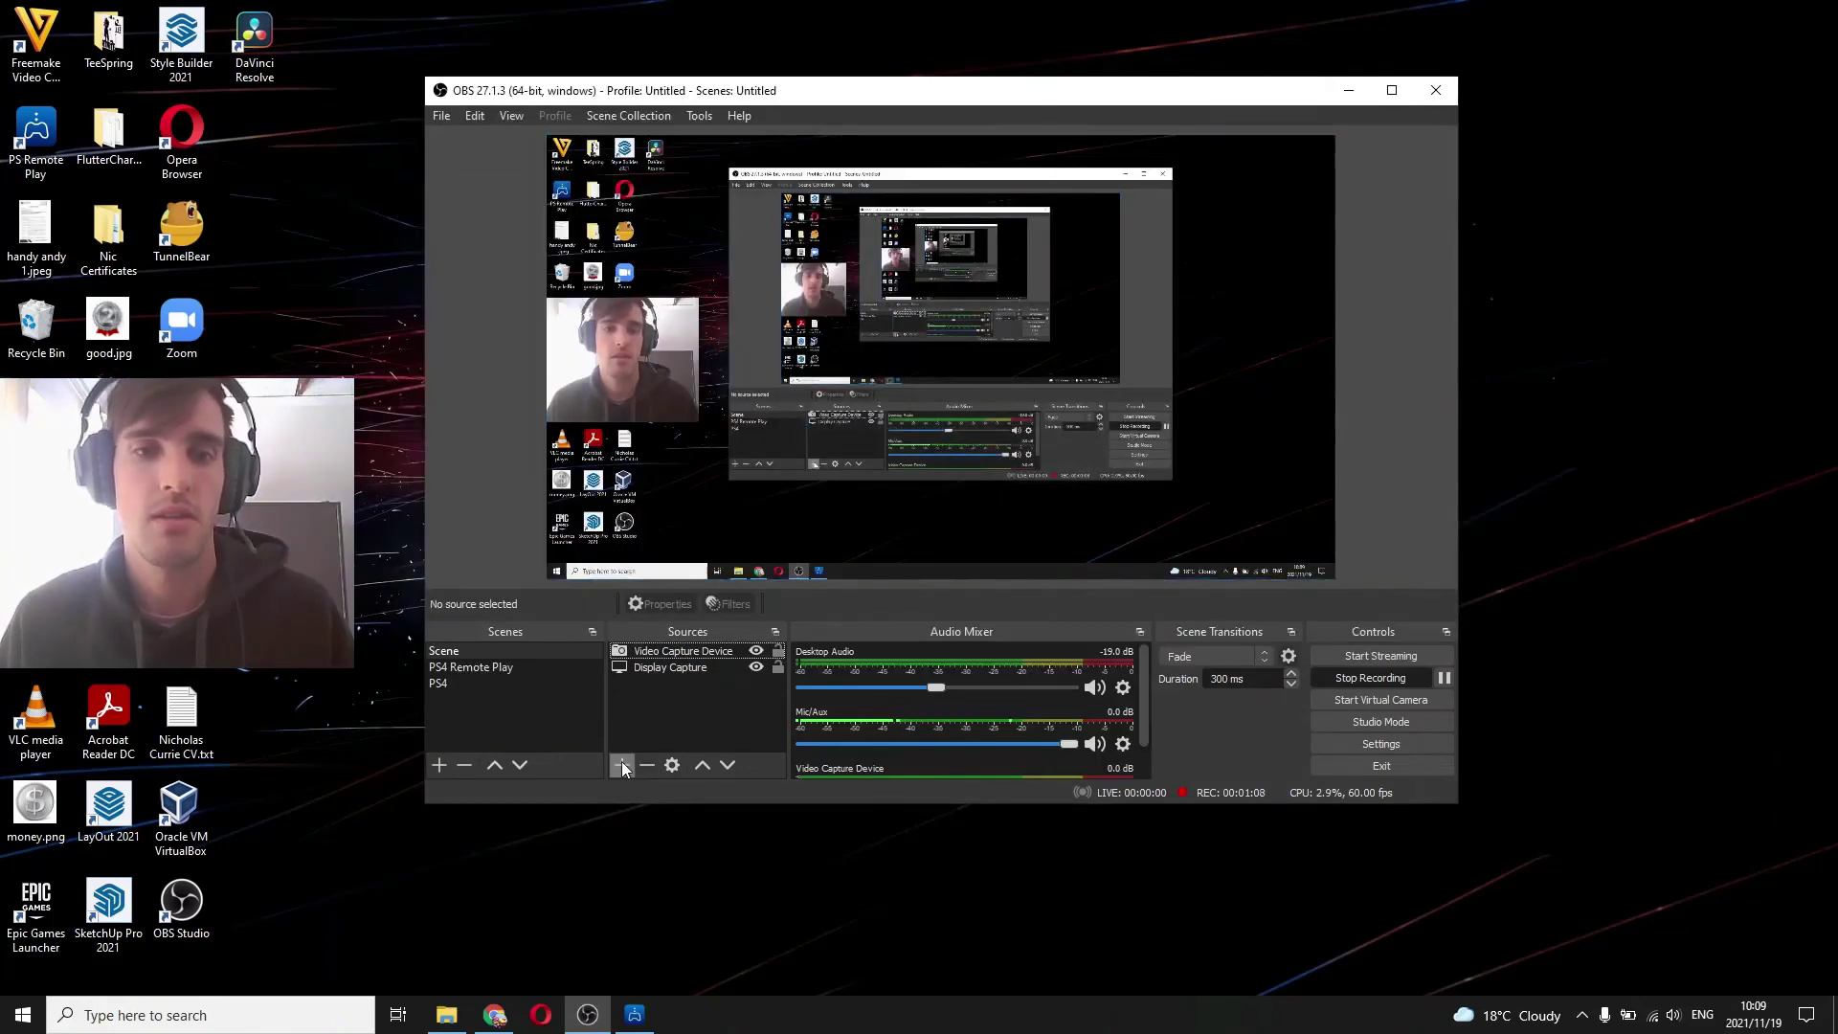
left_click(625, 769)
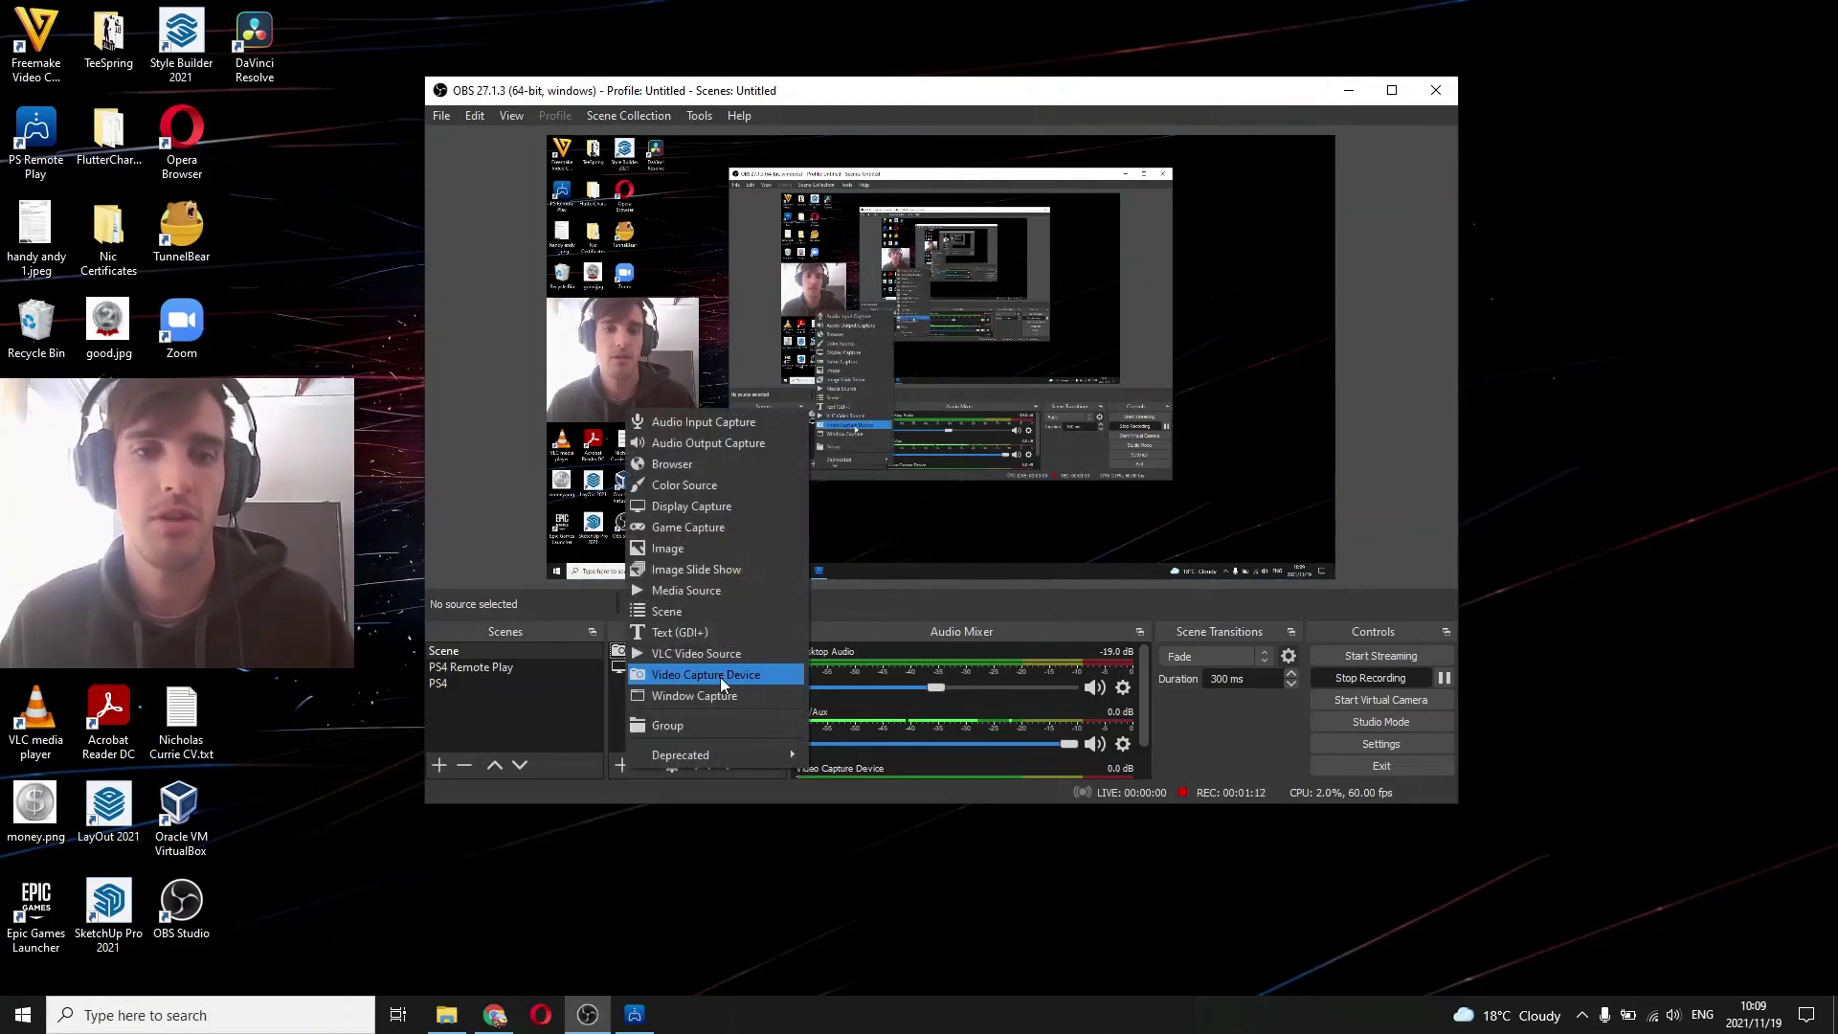
left_click(620, 766)
left_click(890, 367)
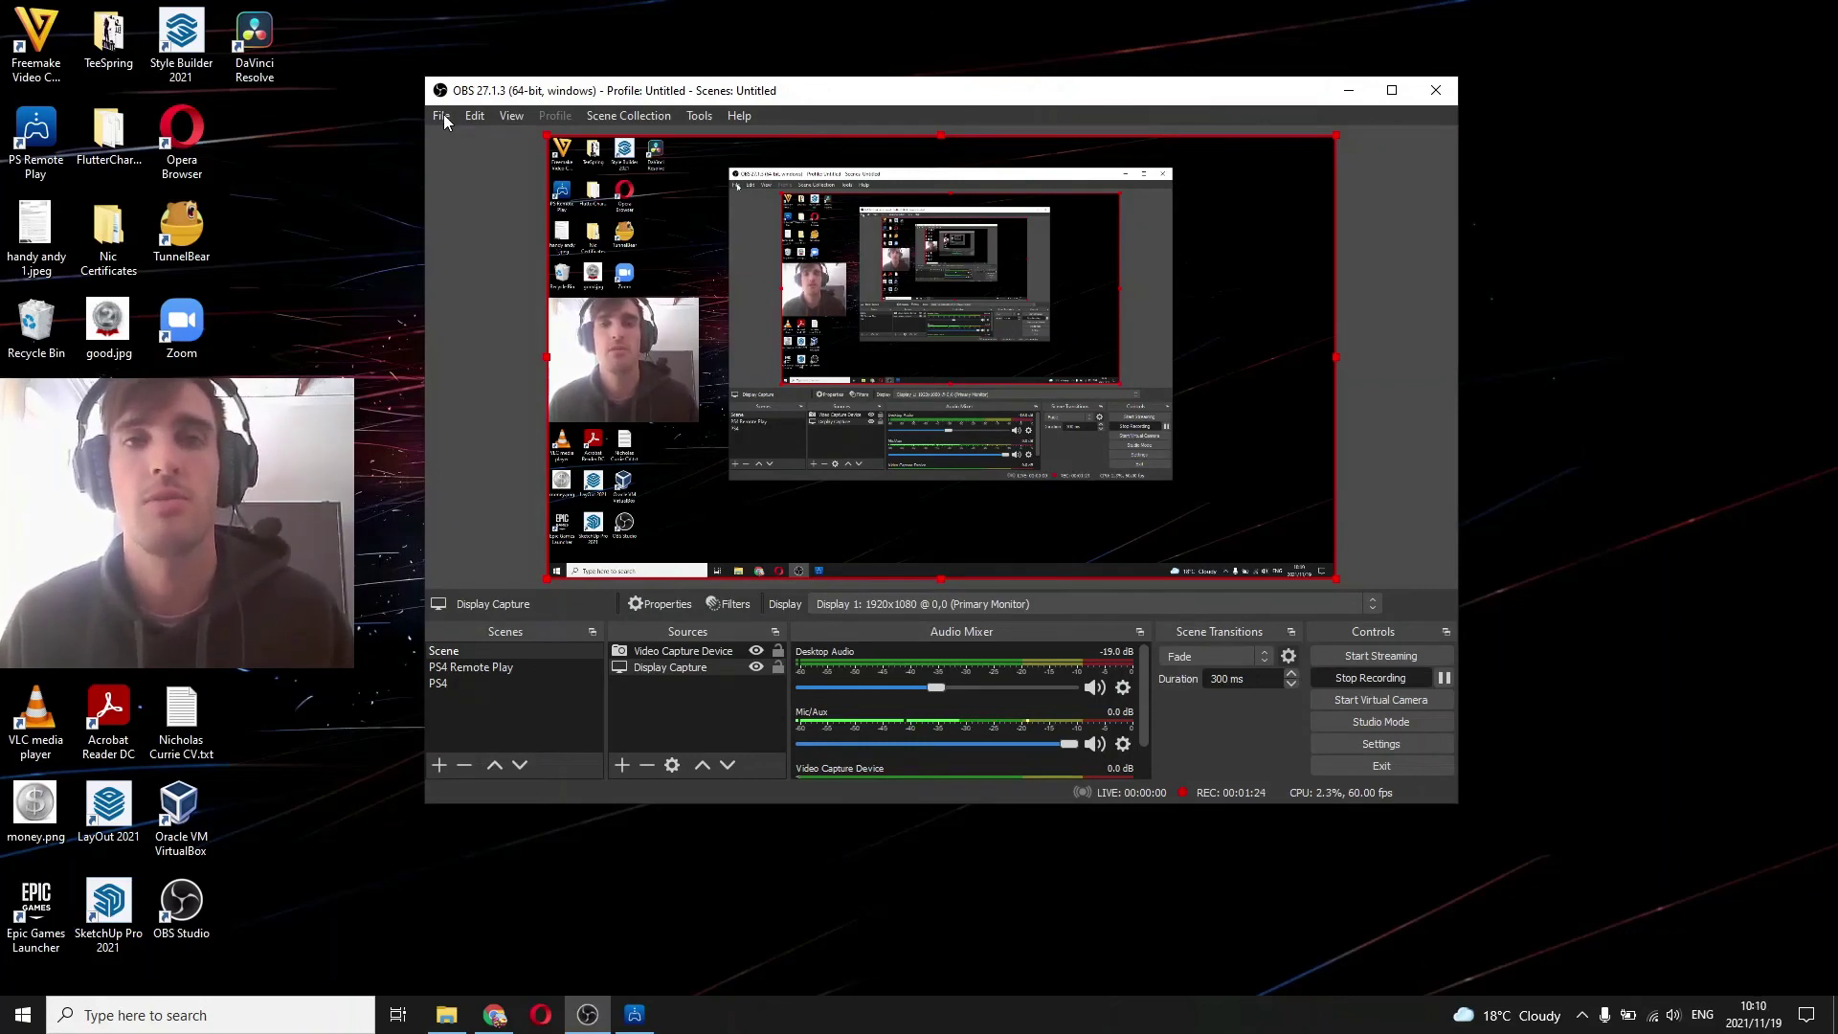
Open OBS Settings on the Output page to view streaming bitrate and recording path
left_click(441, 115)
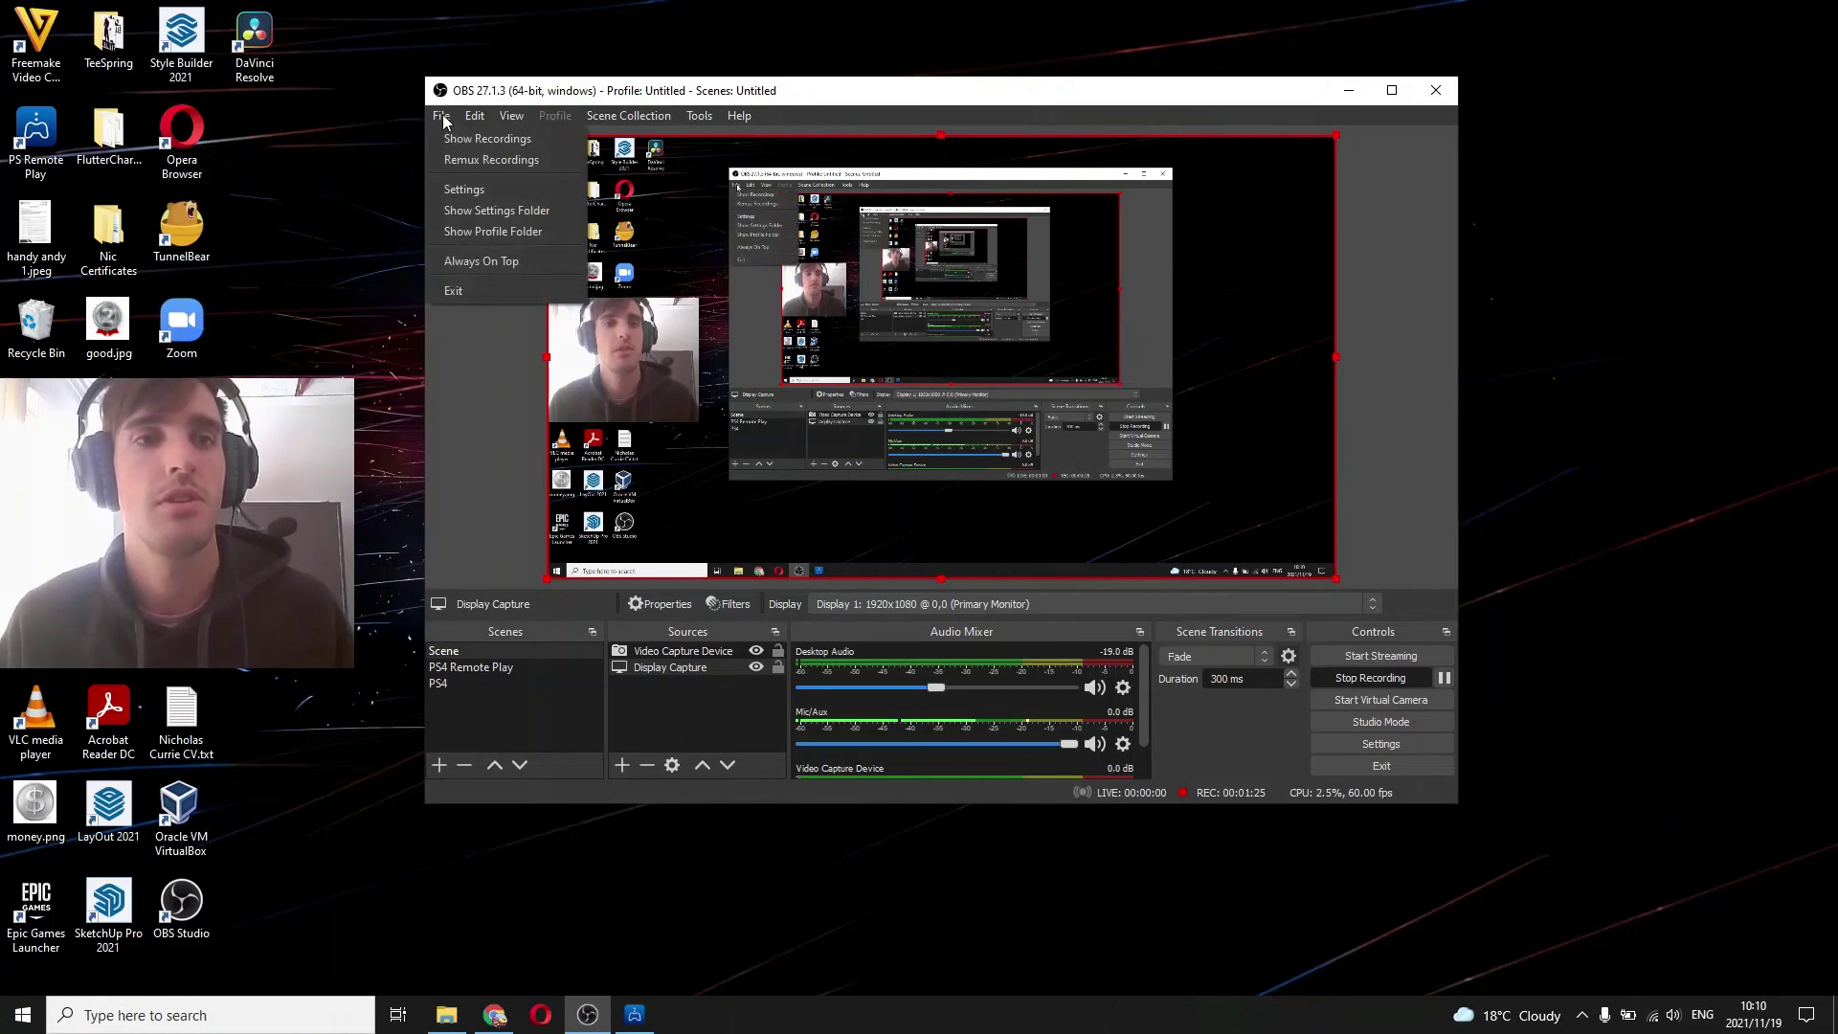
left_click(460, 189)
left_click(540, 228)
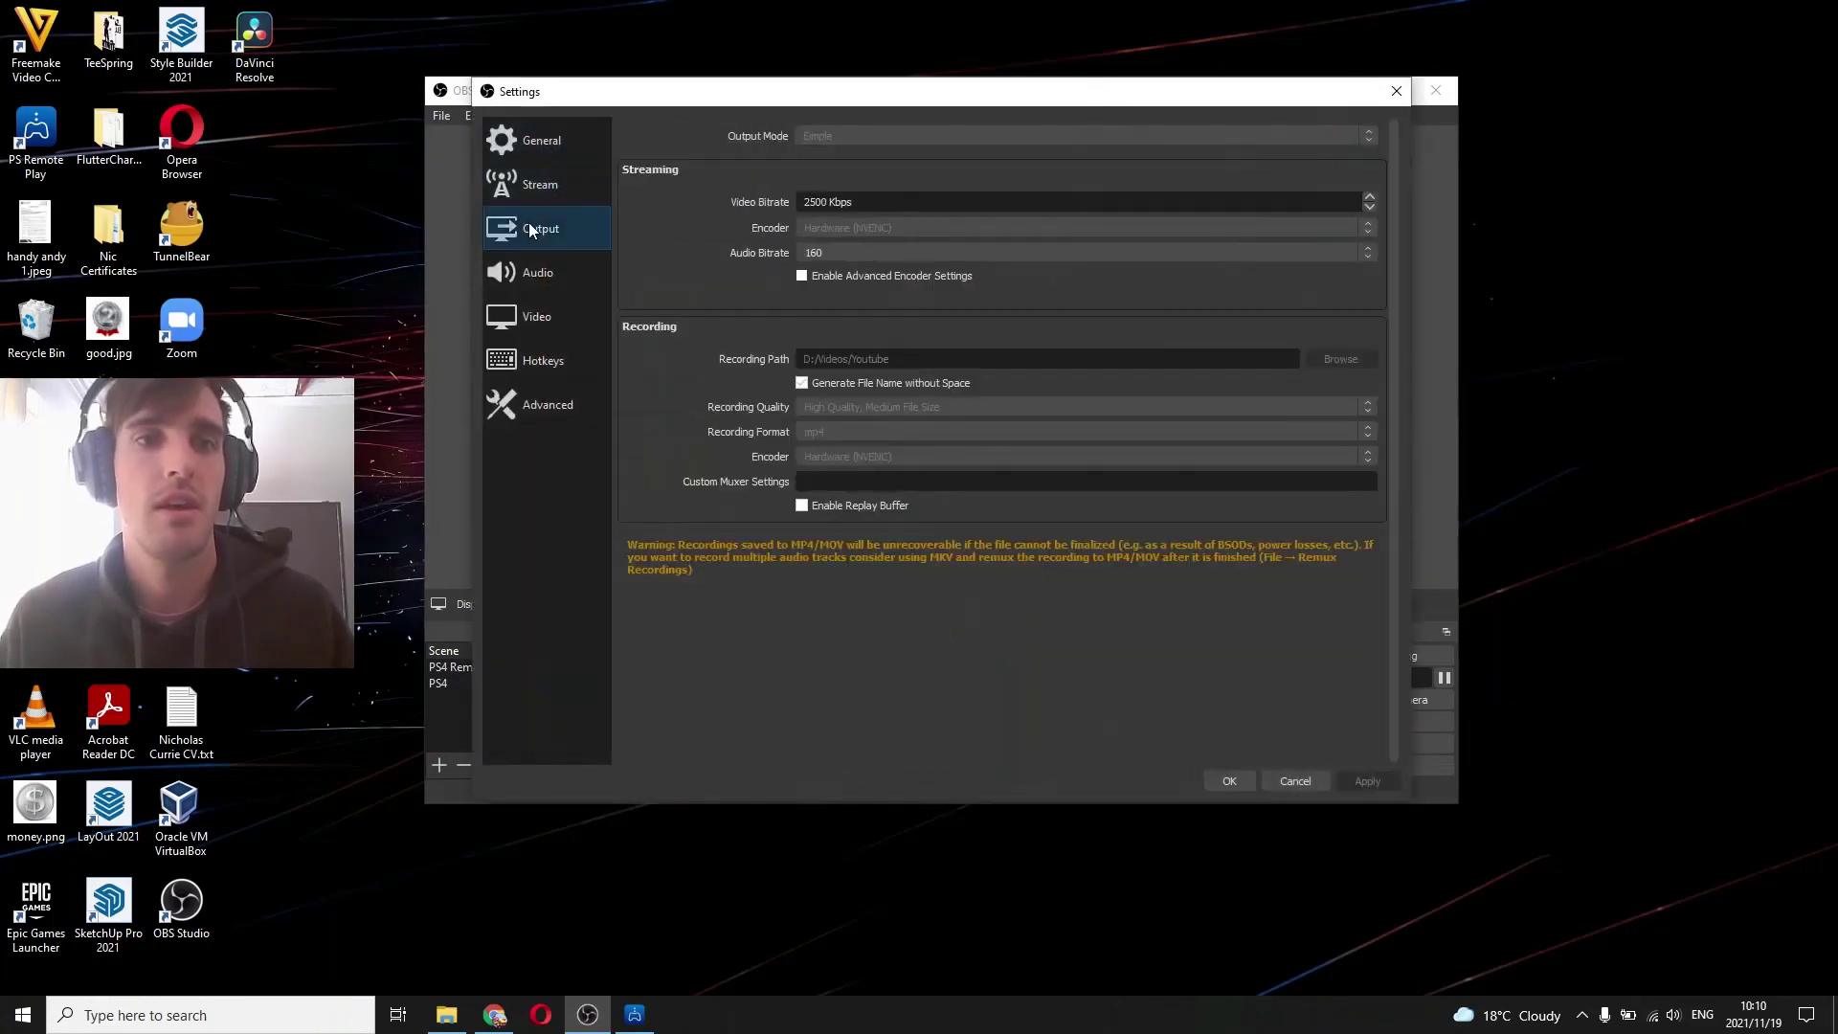